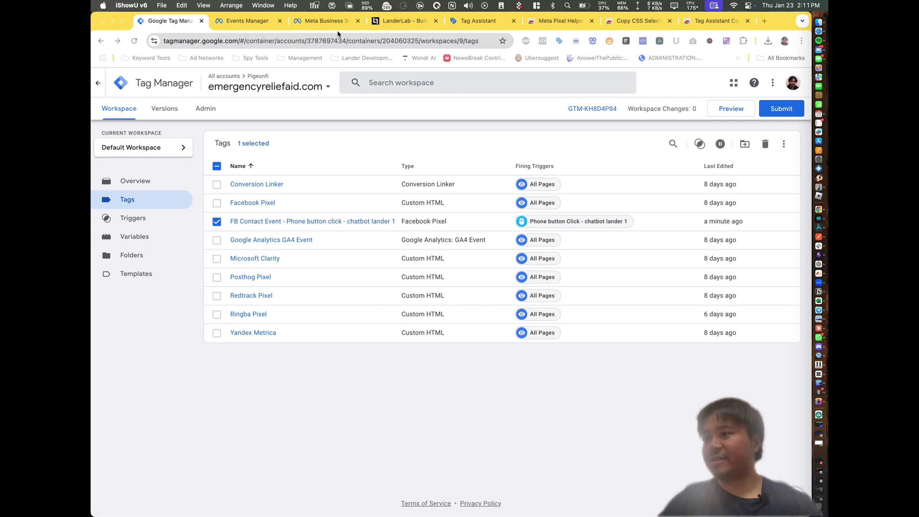
Reopen the recently closed LanderLab landing page builder page from the browsing history
click(478, 21)
click(623, 20)
click(596, 27)
key(super+t)
click(222, 5)
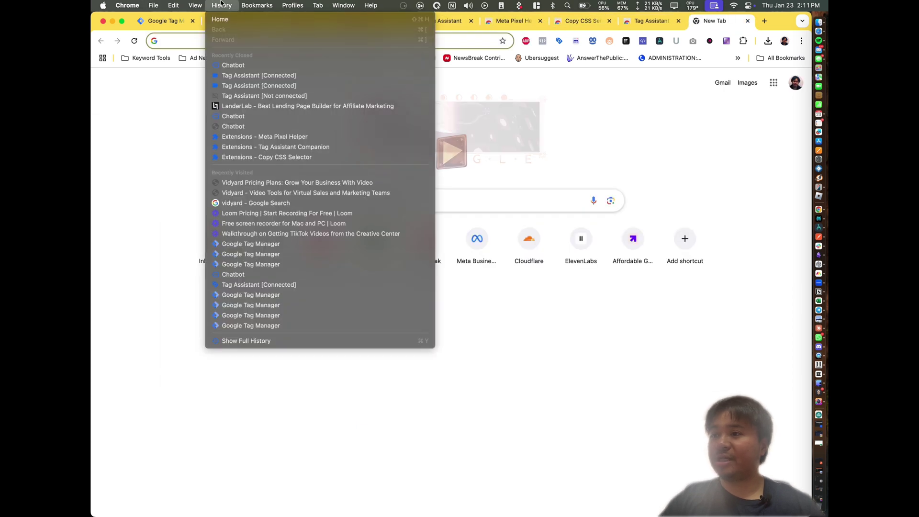
click(248, 106)
Try to load the landing page at lp.emergencyreliefaid.com/chatbot1
click(343, 46)
text(/chat)
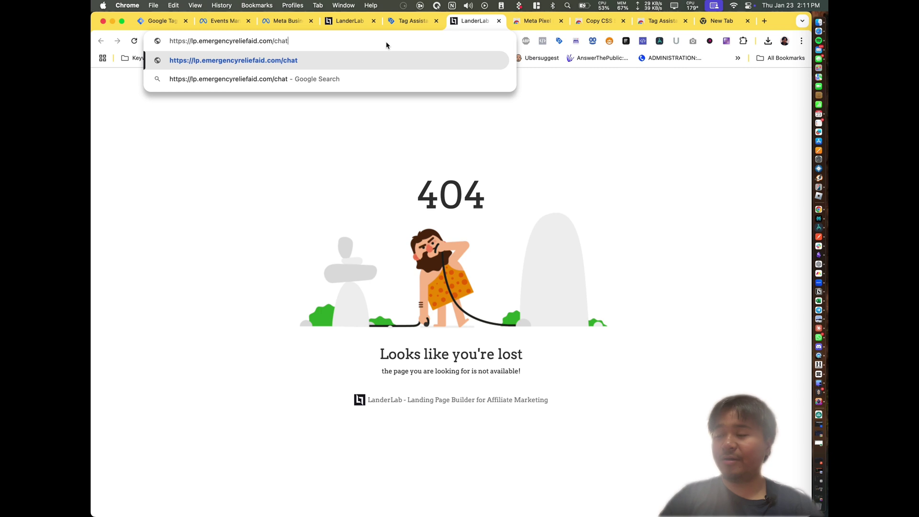
text(bot1)
key(Return)
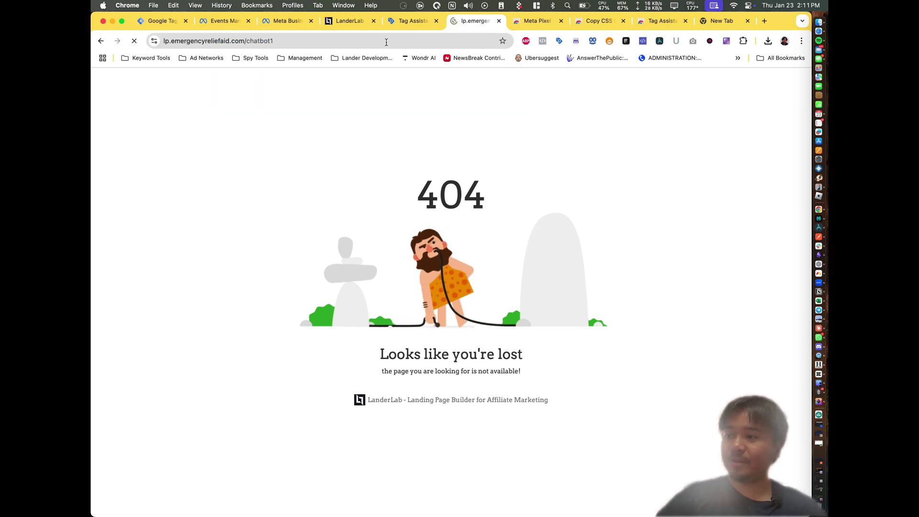
Go to the LanderLab app at app.landerlab.io and open its list of landing pages
click(396, 36)
text(app.lan)
key(Return)
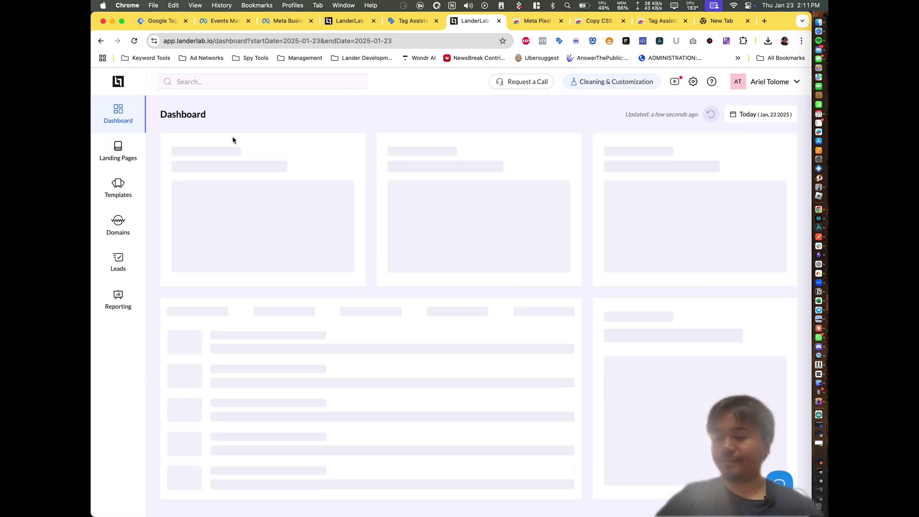
click(143, 150)
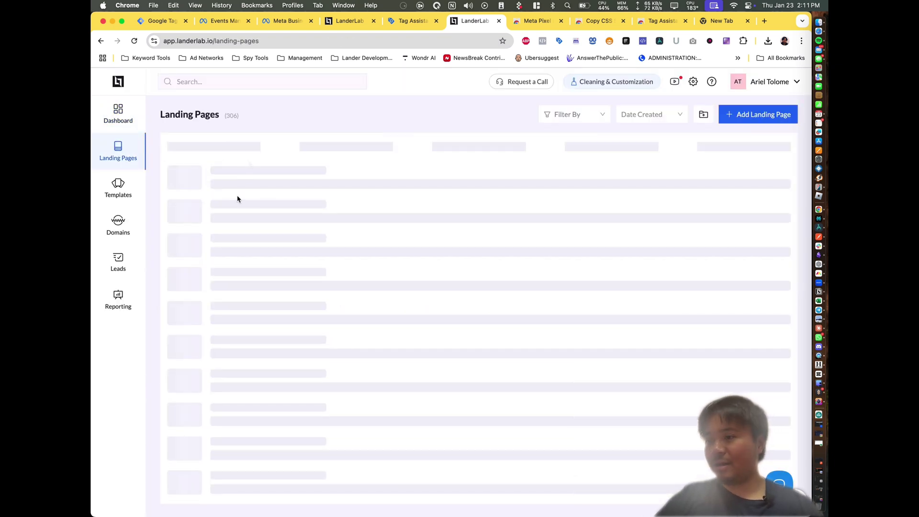
Open the auto ecomfy folder and visit the published page lp.emergencyreliefaid.com/auto_chatbot1
click(285, 229)
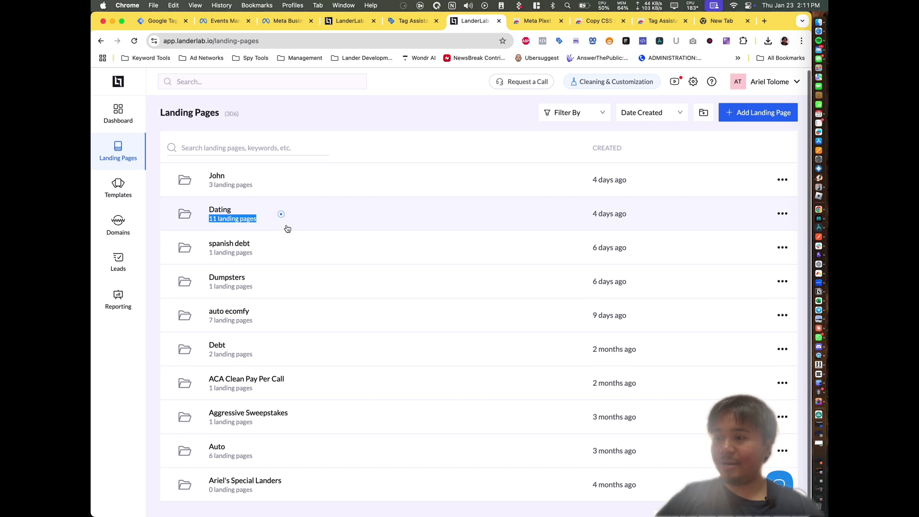
click(163, 113)
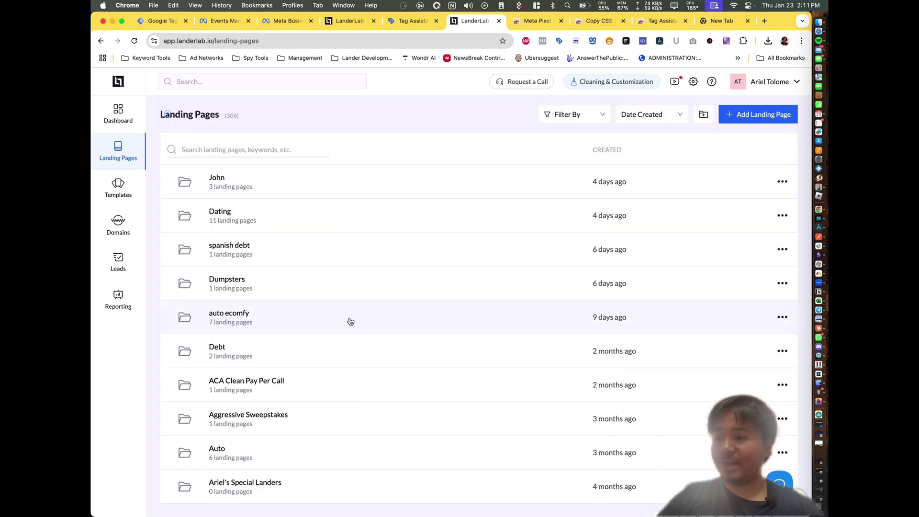
click(309, 314)
click(320, 223)
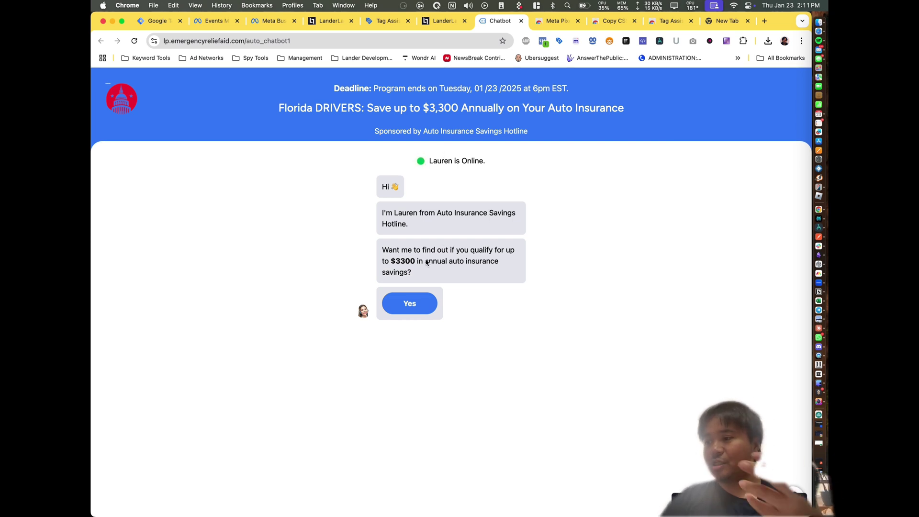
Answer Yes to both chatbot questions, try the phone number call button, and dismiss the call request
click(417, 297)
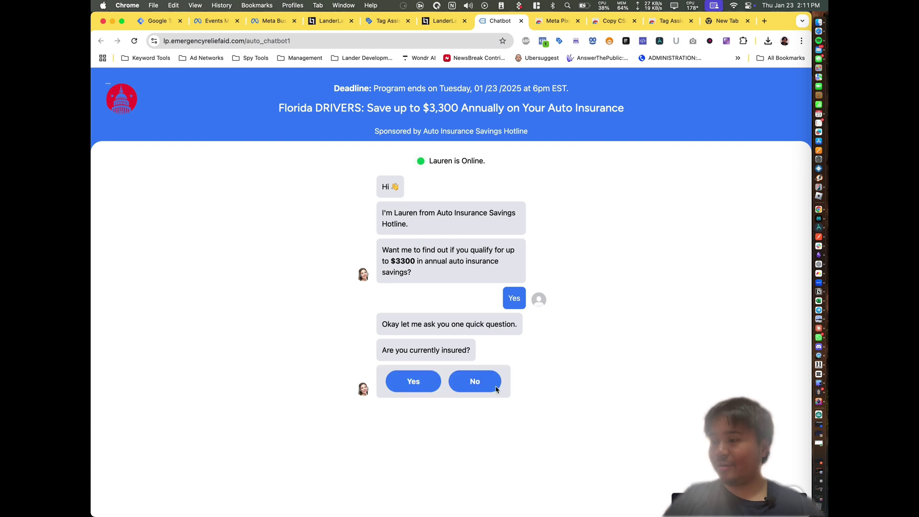
click(423, 383)
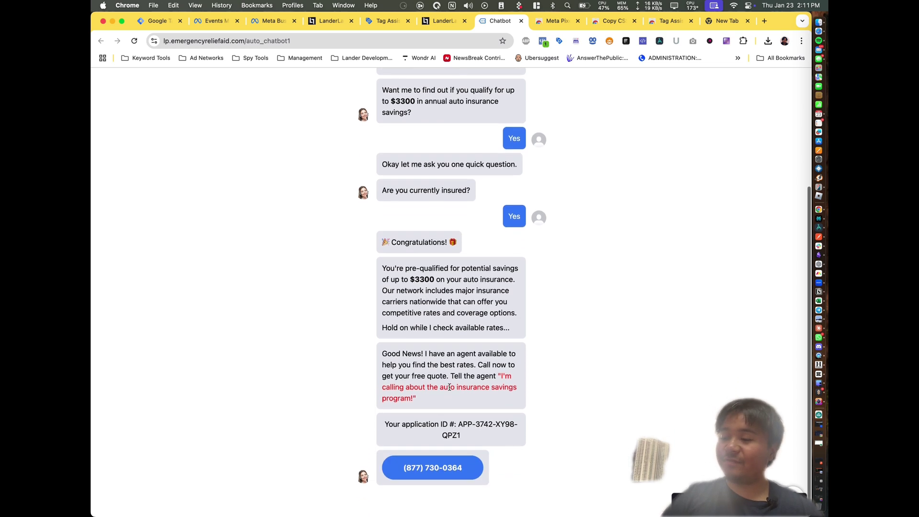
click(432, 473)
key(Escape)
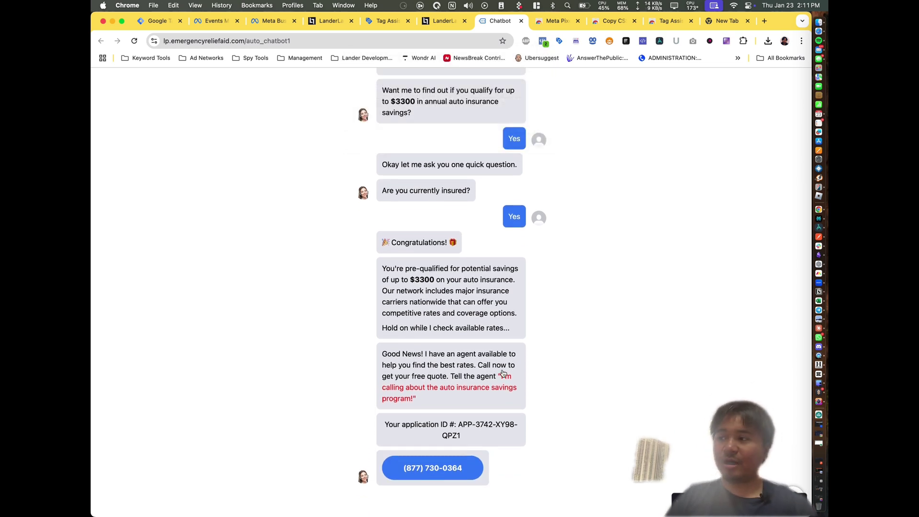
Review the Chrome Web Store pages for Meta Pixel Helper, Copy CSS Selector and Tag Assistant Companion
click(557, 22)
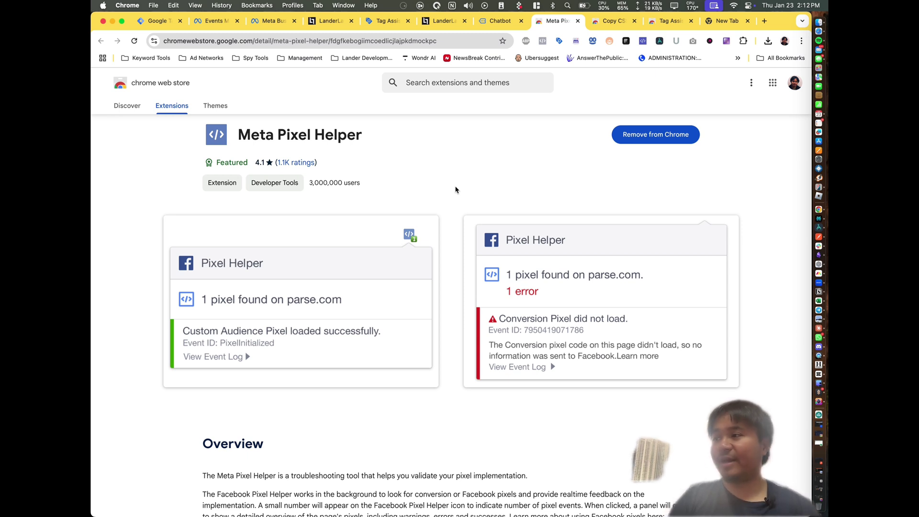
click(604, 20)
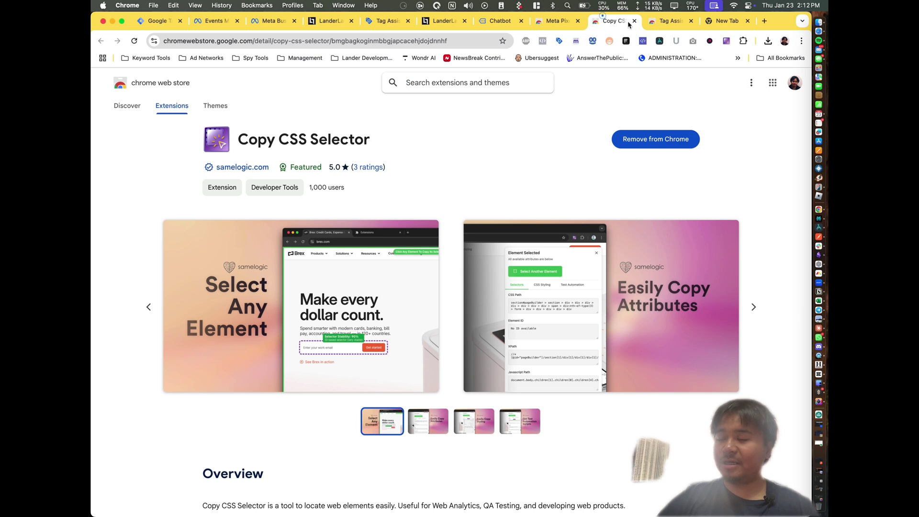
click(658, 23)
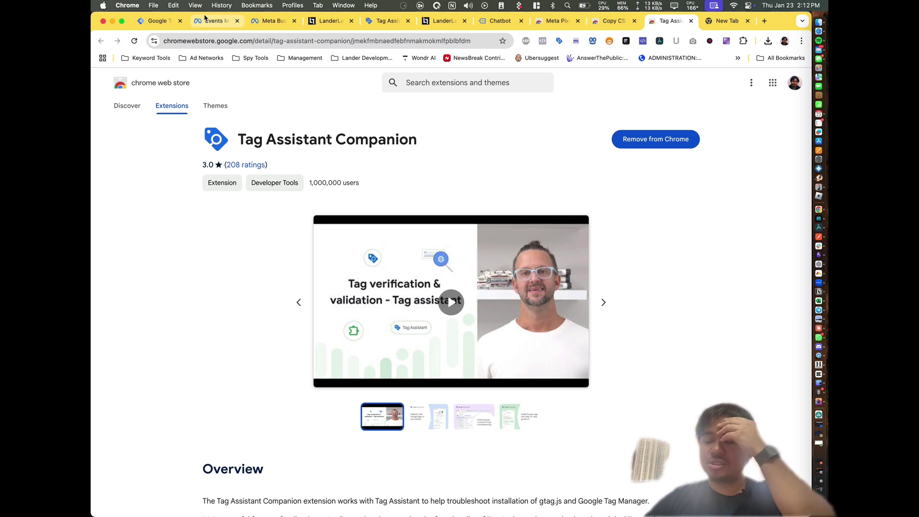
Switch to Google Tag Manager, look at the container's admin page, and go to the Pigeonfi containers in the accounts list
click(160, 23)
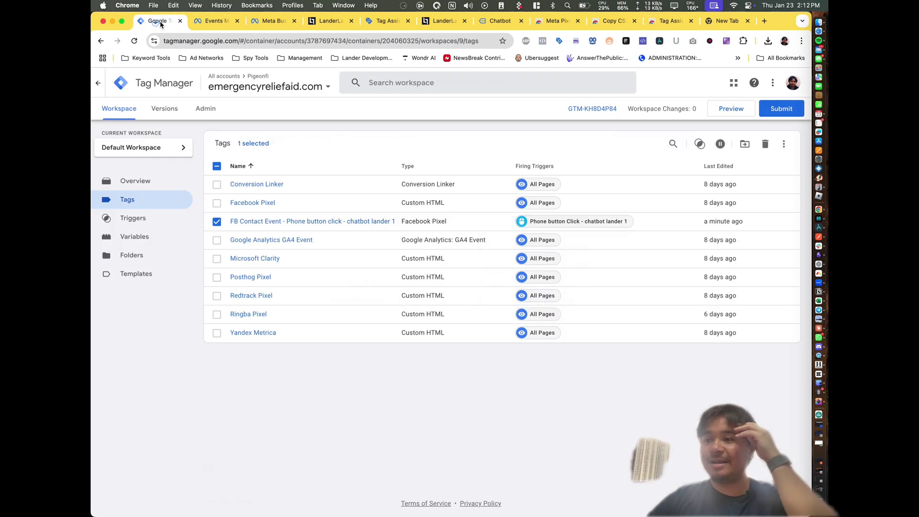
click(207, 111)
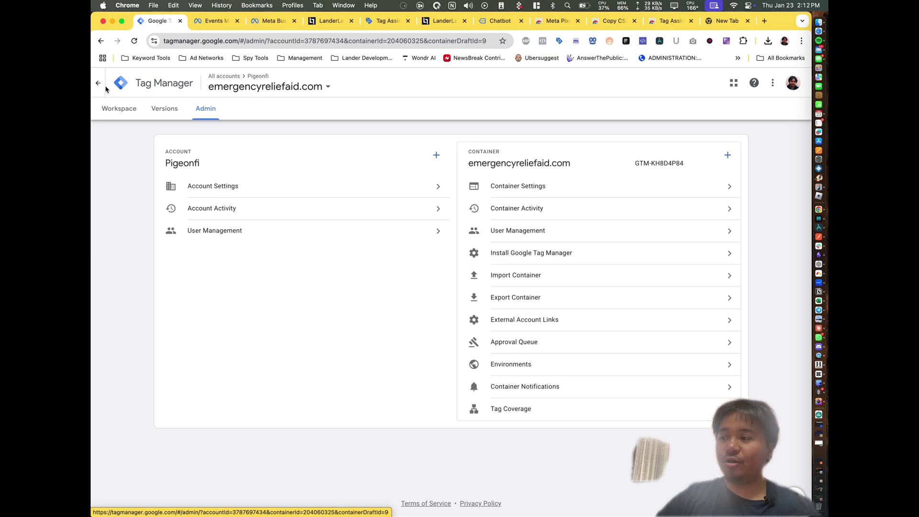
click(98, 83)
scroll(271, 271, down, 20)
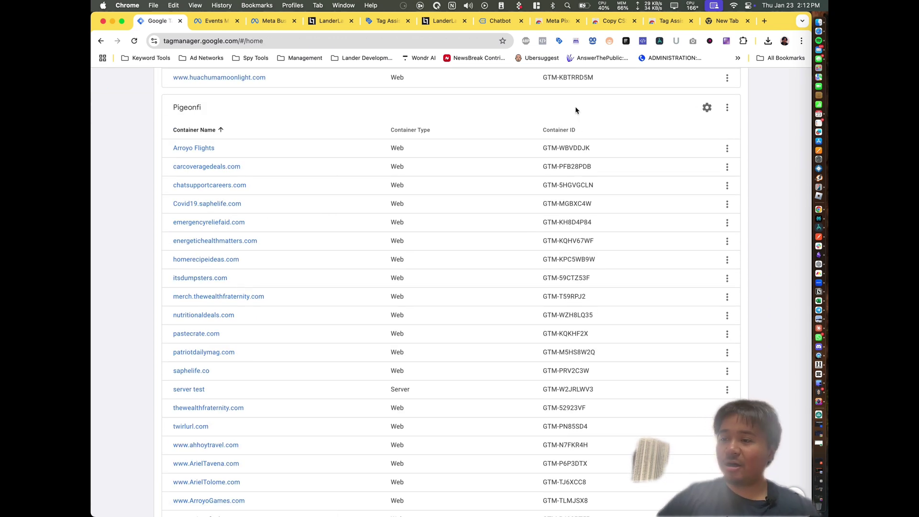
Create a container named asdf in the Pigeonfi account with Web as the target platform
click(728, 108)
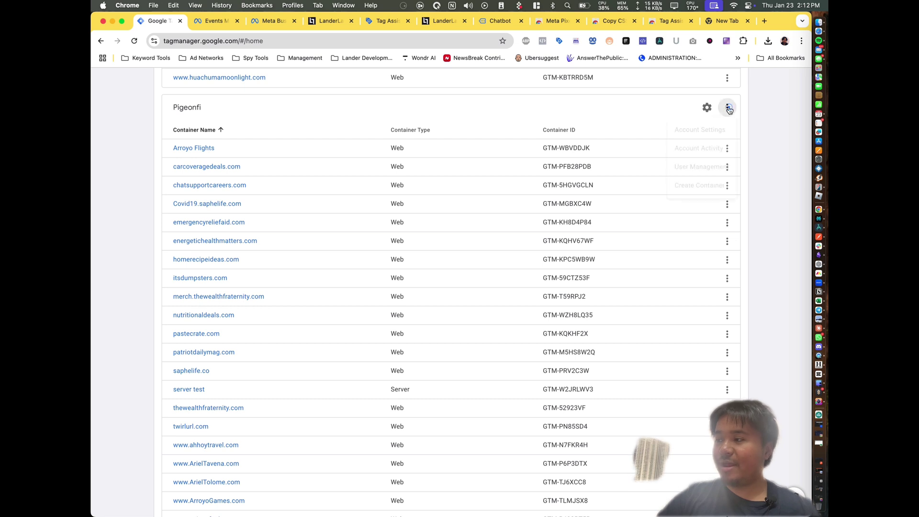
click(693, 187)
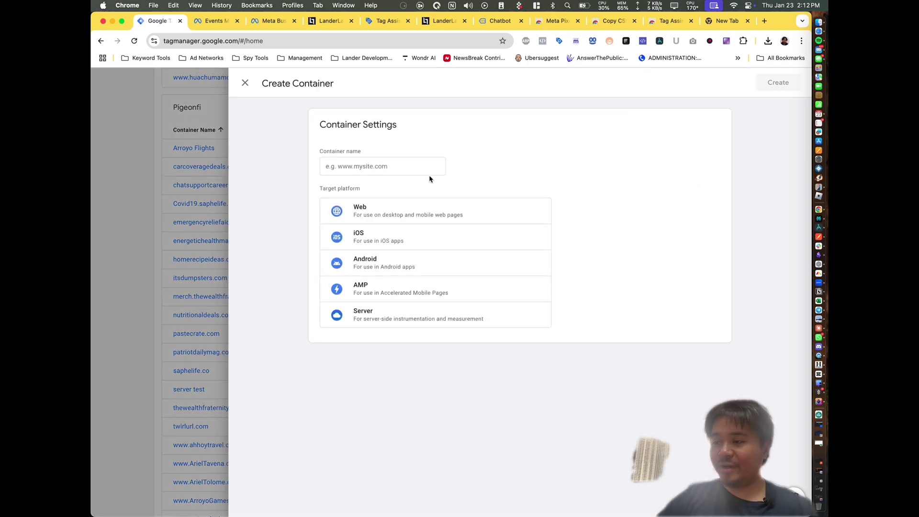
click(426, 172)
text(asdf)
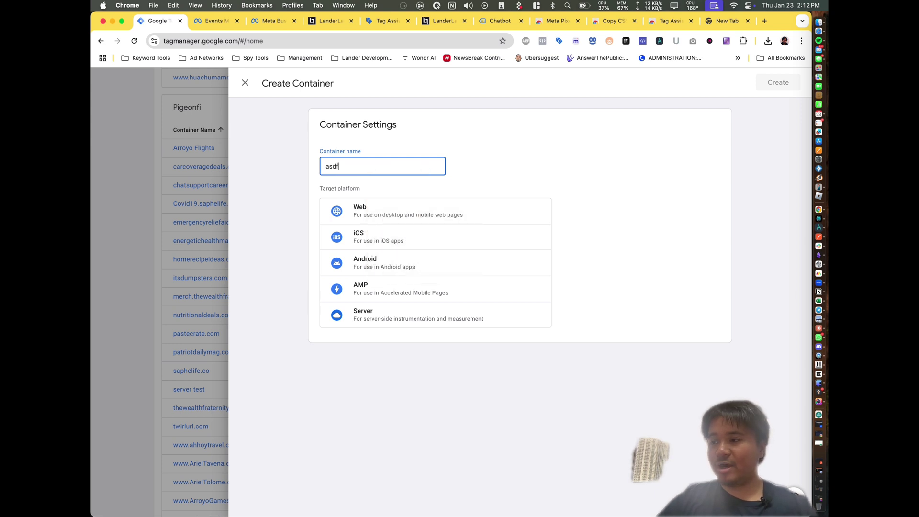
click(413, 214)
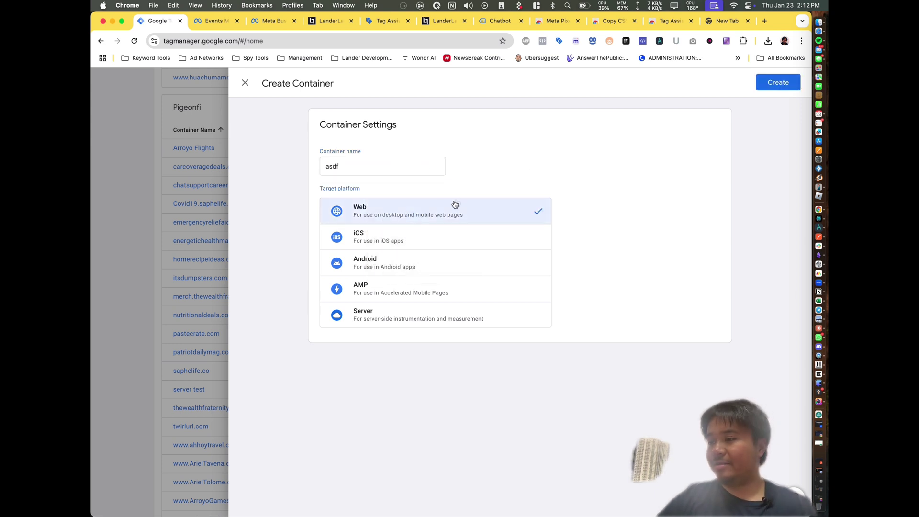
click(777, 88)
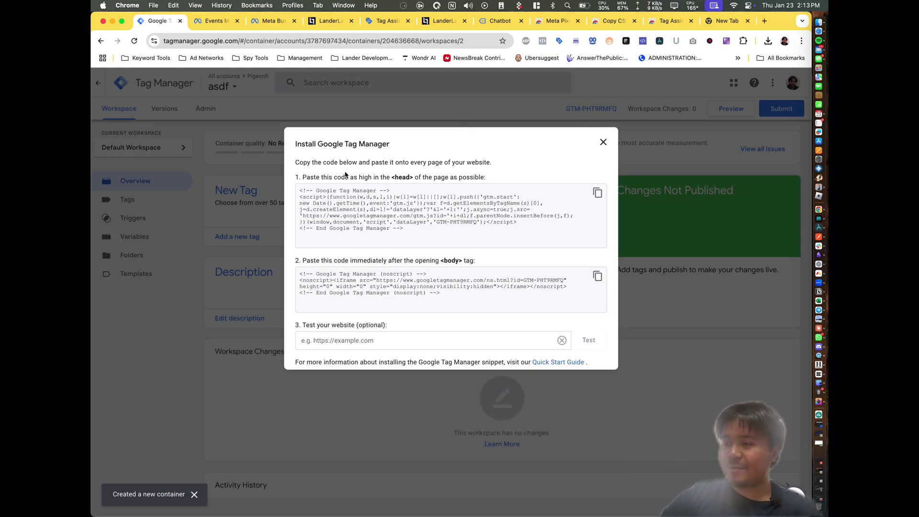
Examine where the head and body installation snippets for Google Tag Manager go, and close the instructions
drag(315, 180, 462, 180)
click(464, 180)
drag(335, 262, 430, 263)
drag(430, 263, 401, 263)
click(465, 265)
click(402, 262)
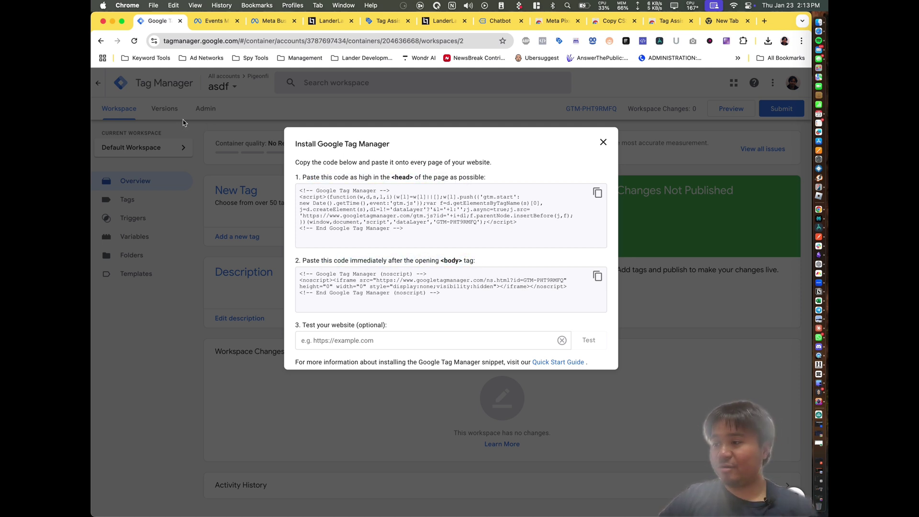
click(113, 96)
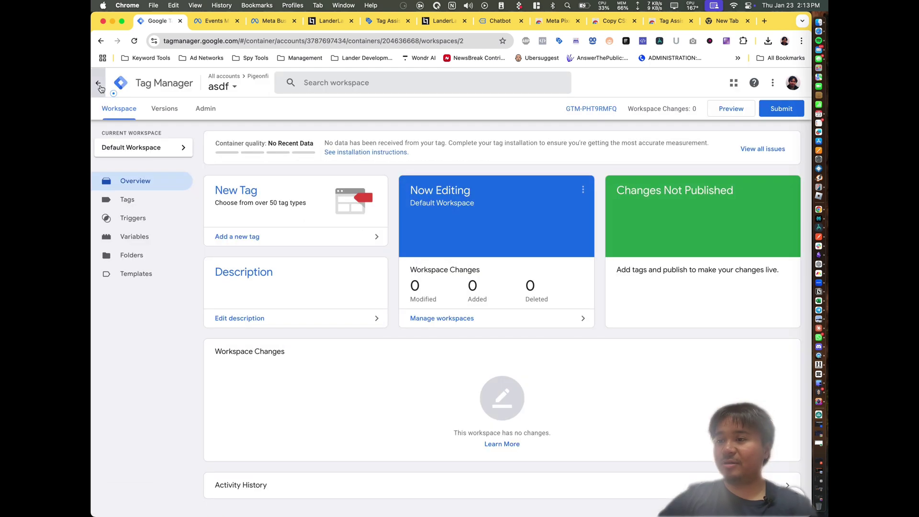
Return to the accounts list, search the page for "emergency", and open the emergencyreliefaid.com container
click(98, 84)
key(super+f)
text(emergency)
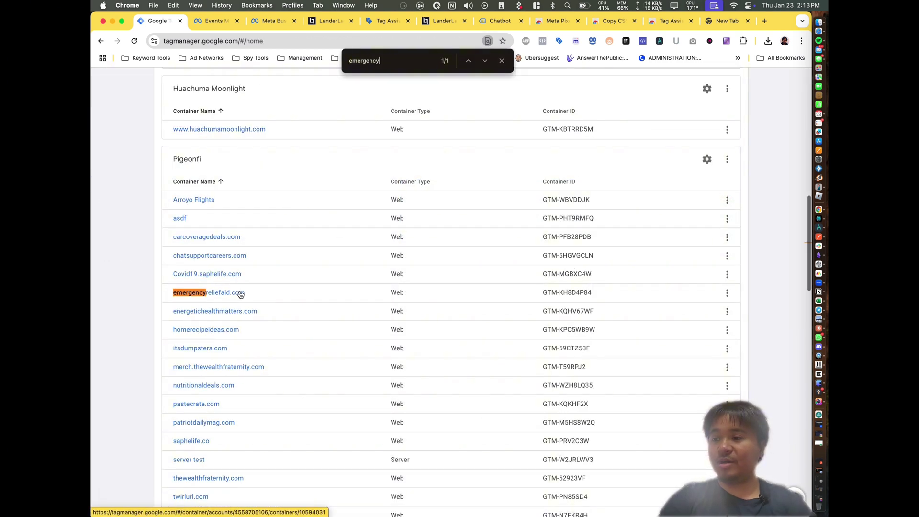
click(238, 292)
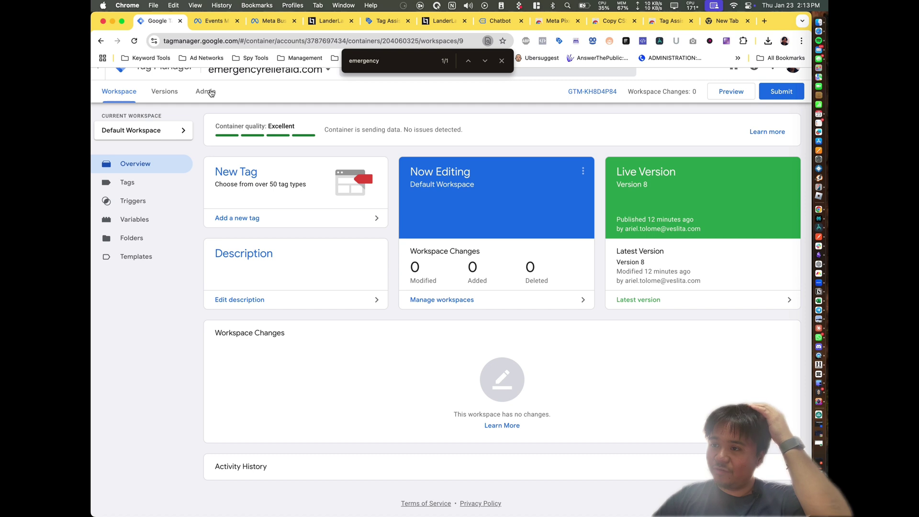
Open the emergencyreliefaid.com container's Install Google Tag Manager instructions and examine the head snippet placement
click(206, 91)
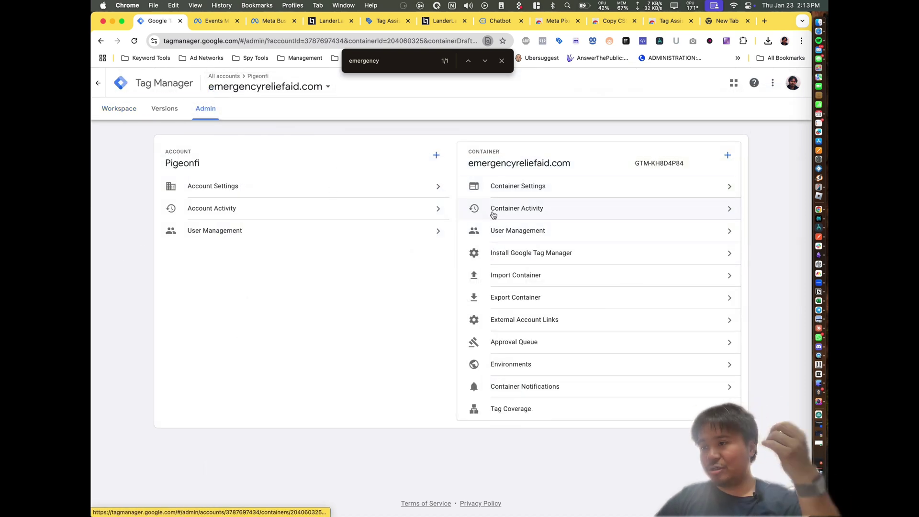
click(132, 113)
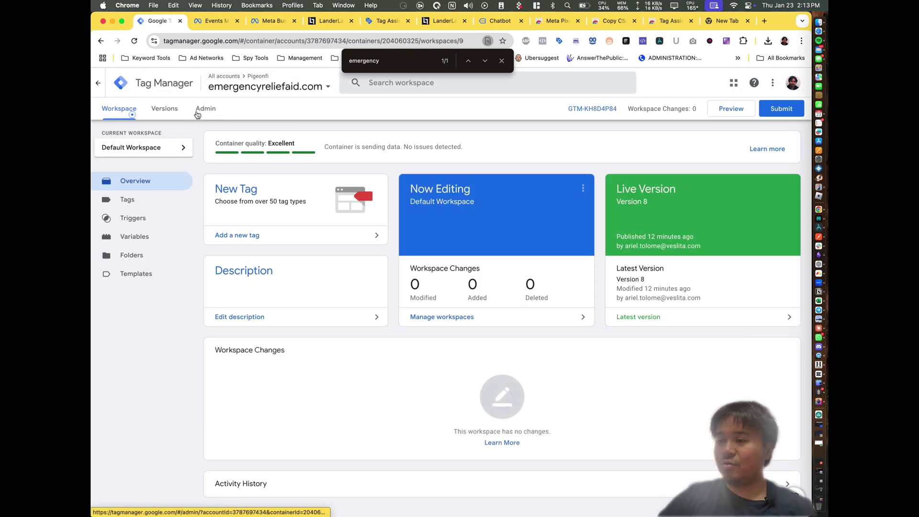
click(212, 110)
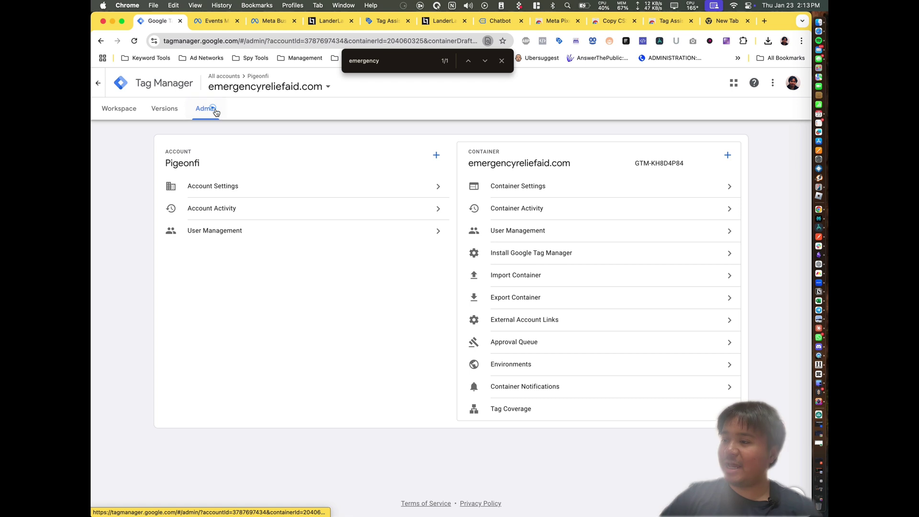
click(578, 261)
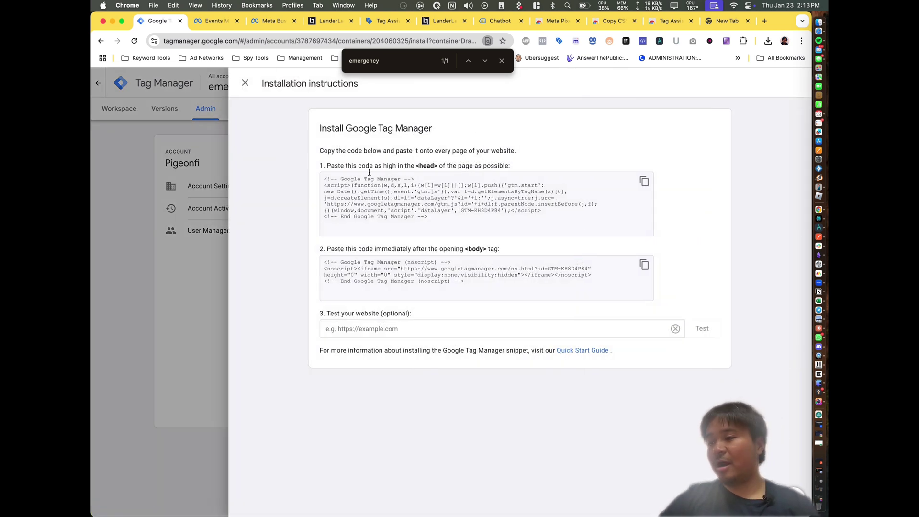
drag(332, 168, 462, 167)
click(462, 166)
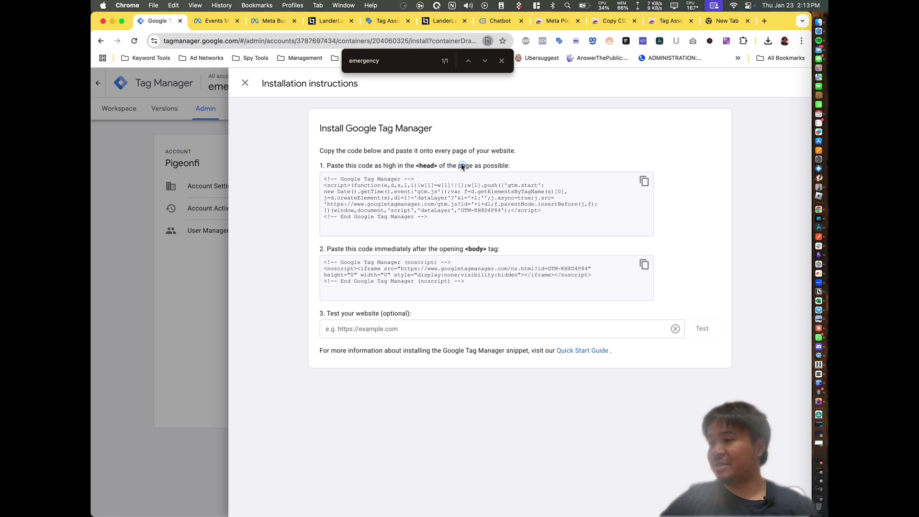
Switch to LanderLab, open EmergencyReliefAid.com - Auto chatbot lander 2 in the editor, and display its HTML code
click(329, 22)
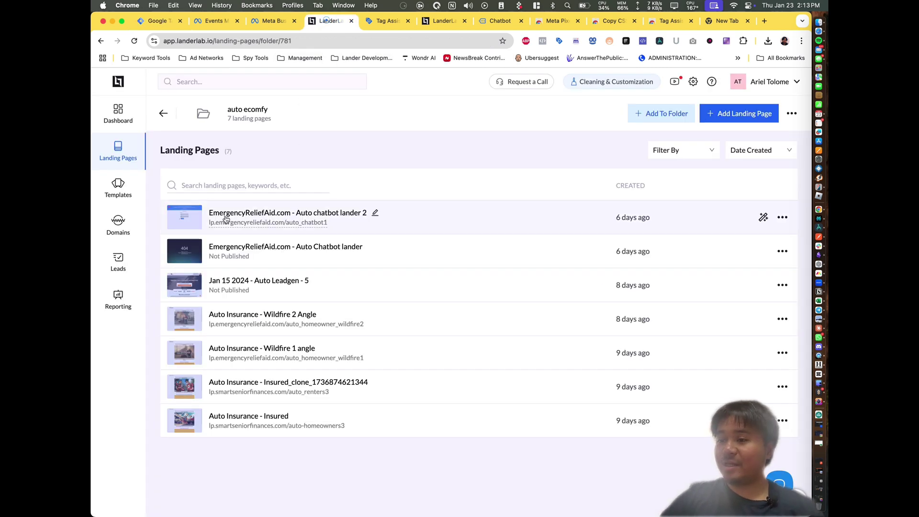
click(398, 231)
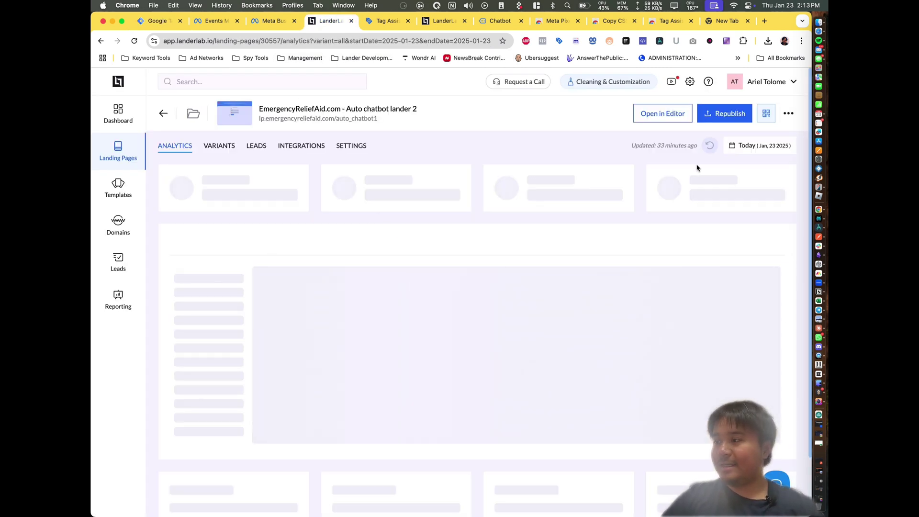
click(663, 115)
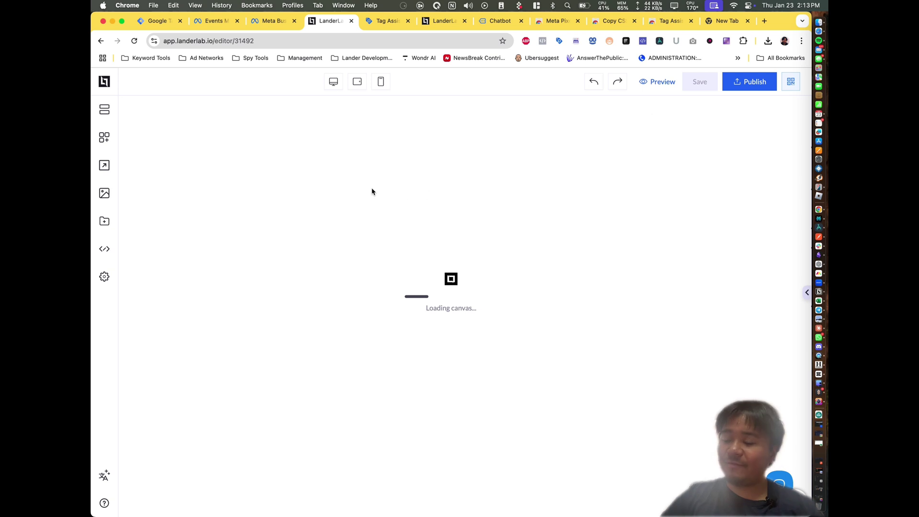
click(105, 249)
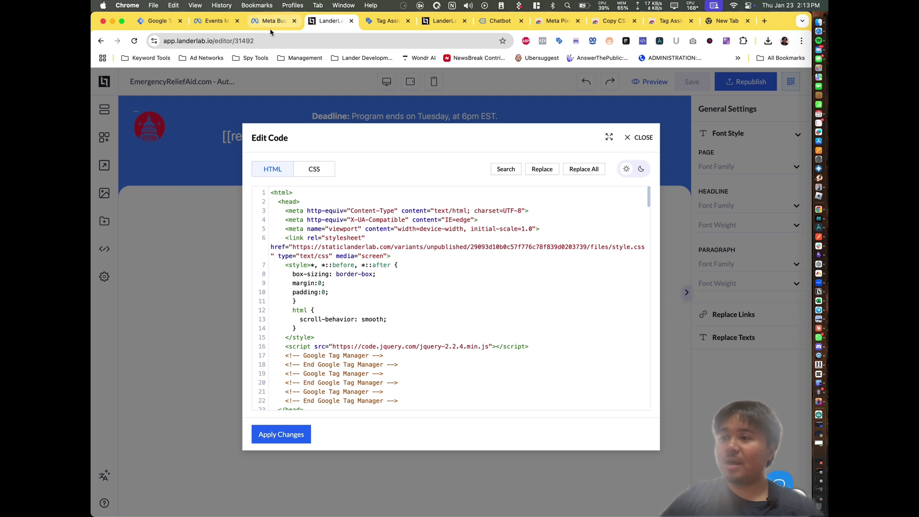
Copy the Tag Manager head snippet and paste it on a new line directly after the opening head tag in the LanderLab HTML
drag(322, 25, 170, 27)
click(170, 27)
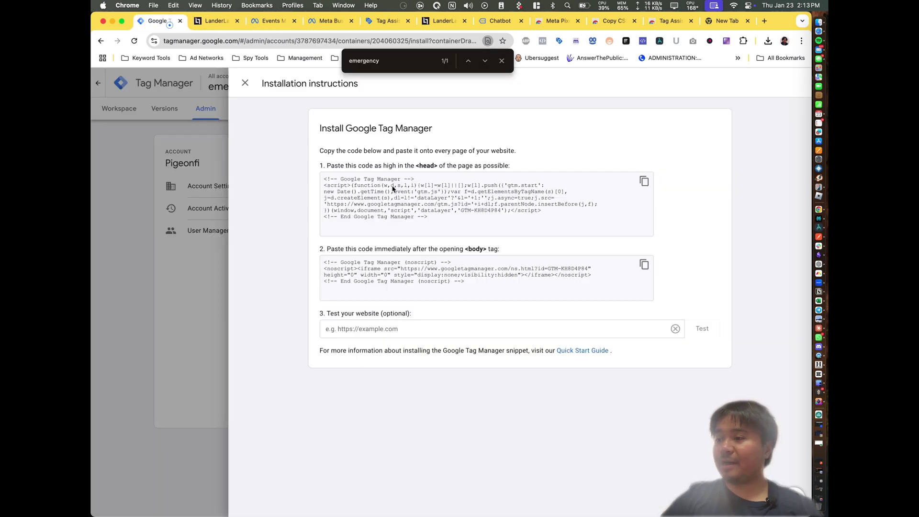
click(644, 181)
click(644, 181)
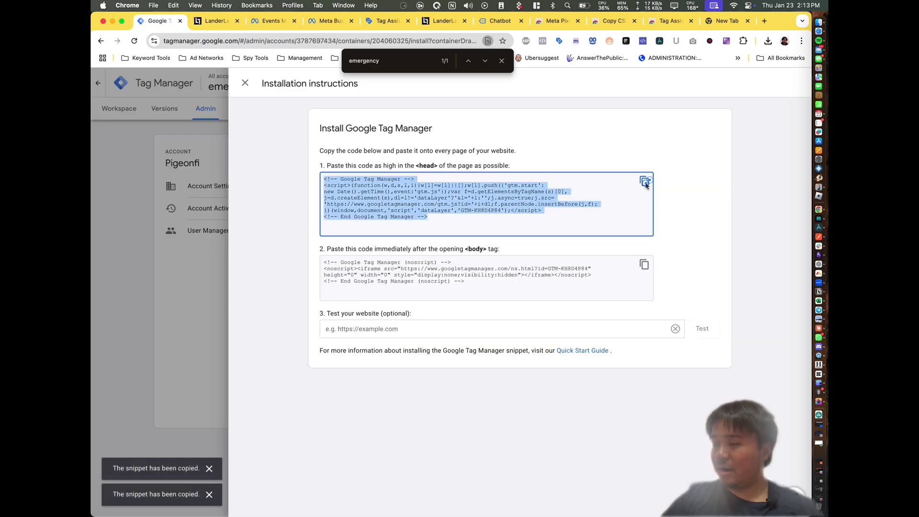
click(206, 22)
click(312, 201)
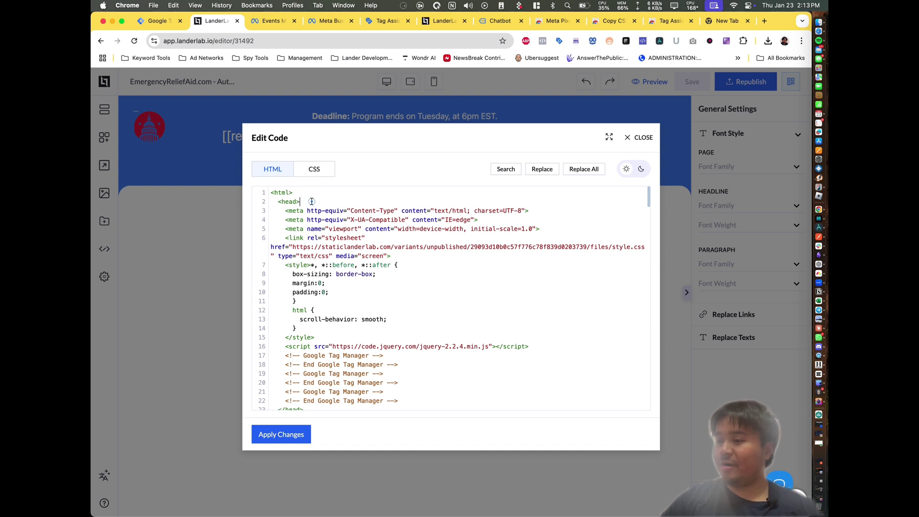
key(Return)
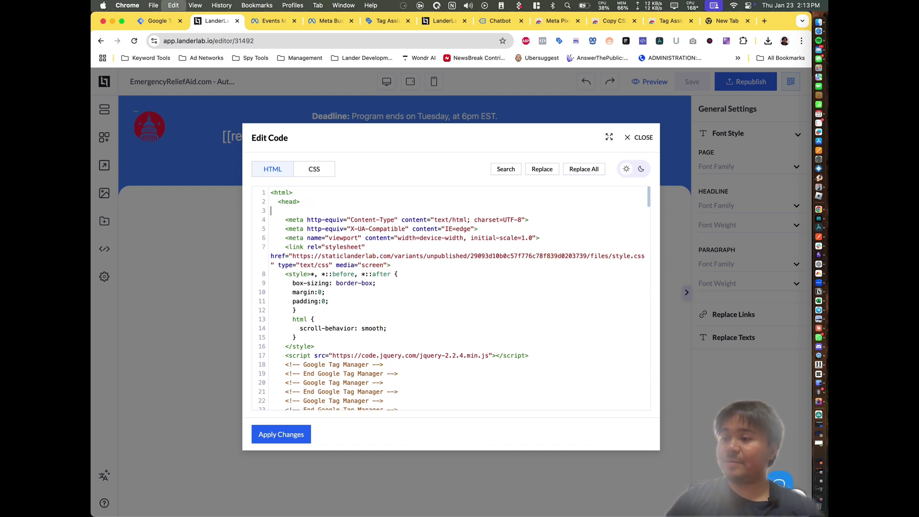
key(super+v)
Copy the Tag Manager body (noscript) snippet, return to the LanderLab code, and search it for "<body"
click(158, 21)
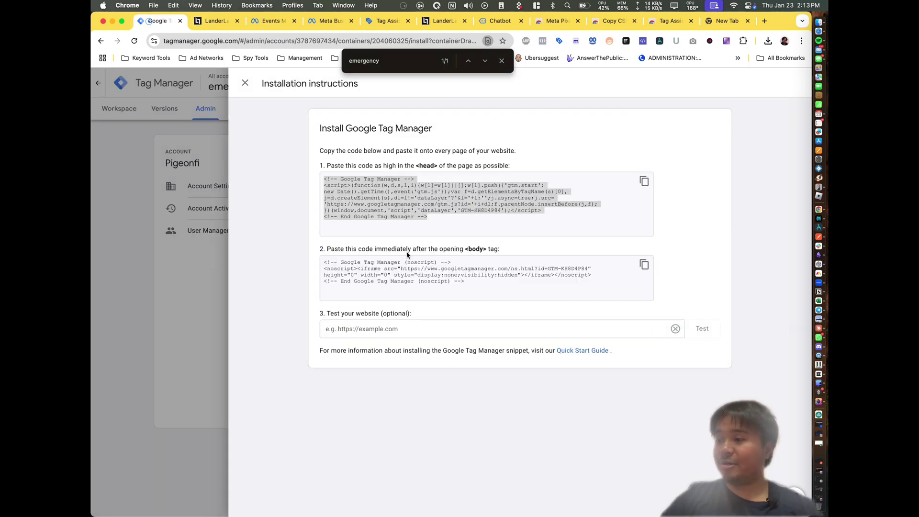
click(423, 234)
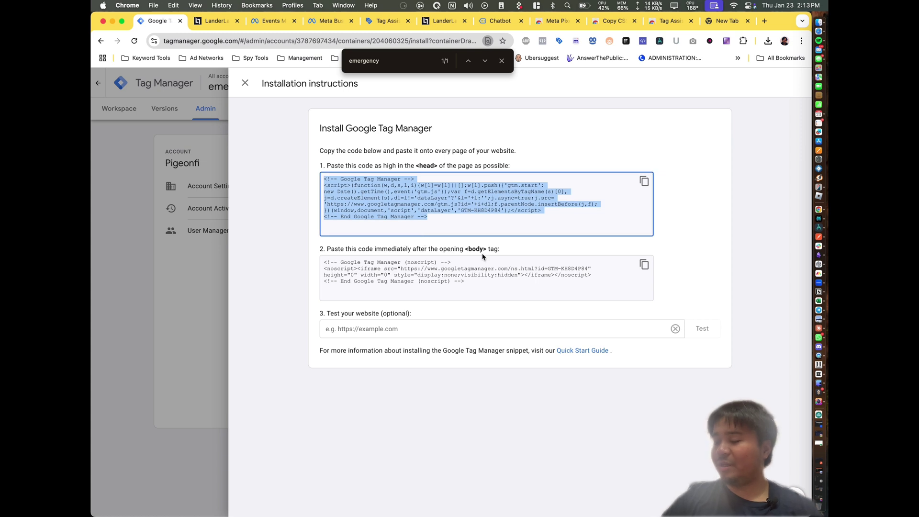
double_click(643, 265)
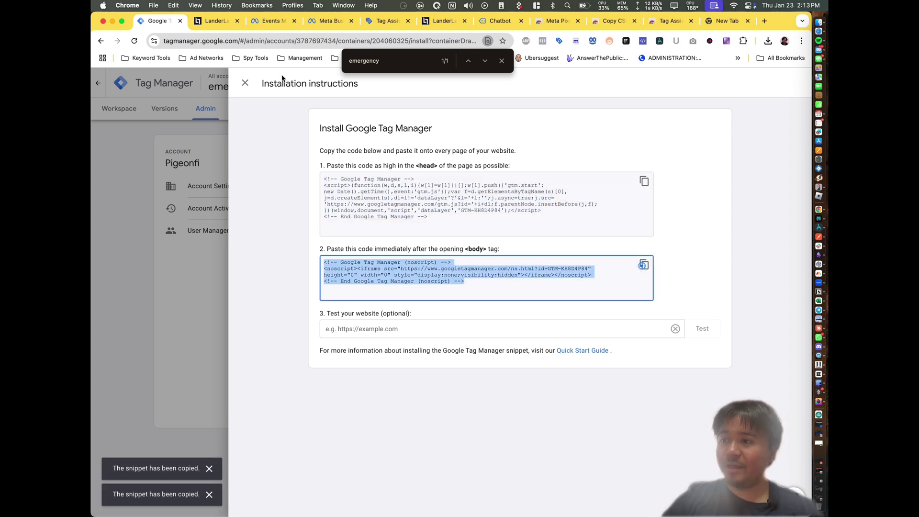
click(215, 21)
scroll(350, 276, down, 5)
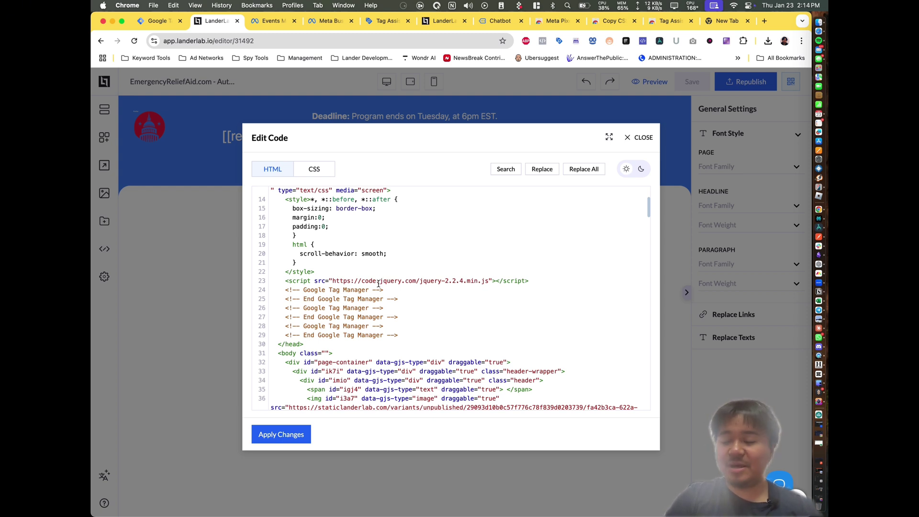
key(super+f)
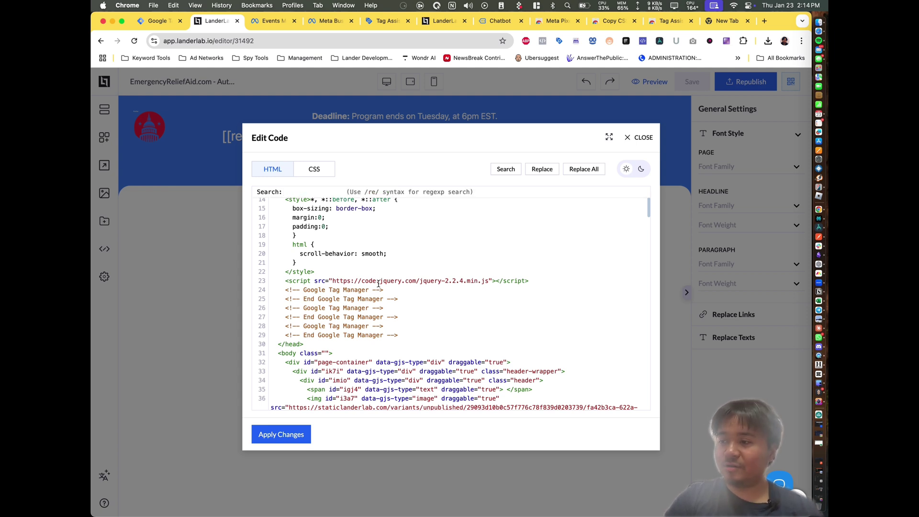
text(<)
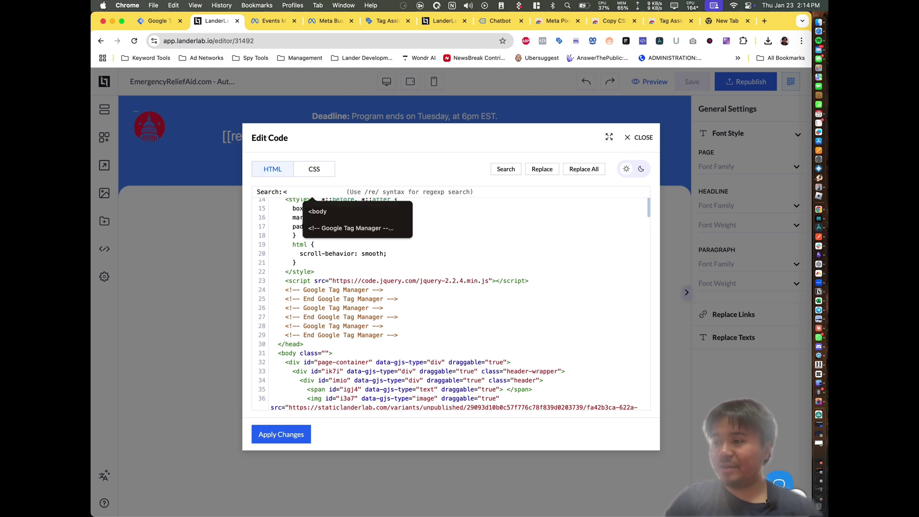
text(body)
key(Return)
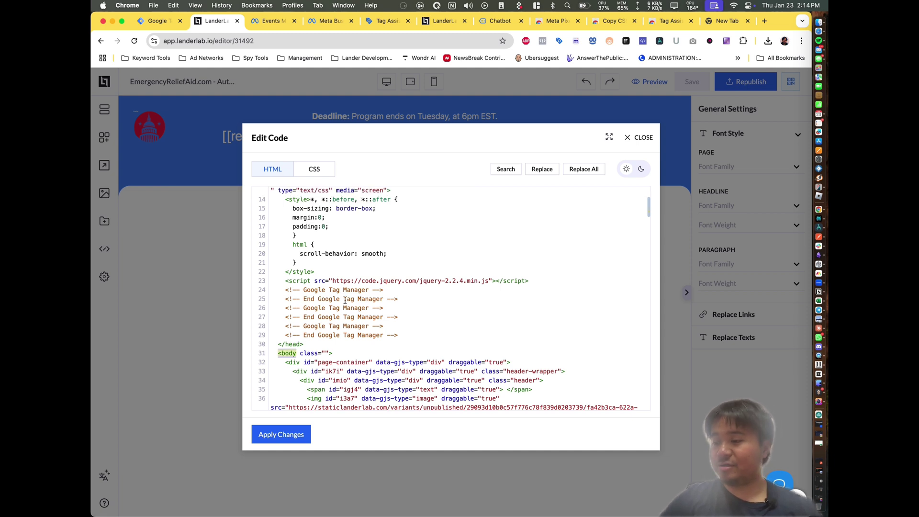
Paste the noscript snippet on a new line directly after the opening body tag, then apply the code changes and save the page
scroll(289, 320, down, 5)
click(299, 232)
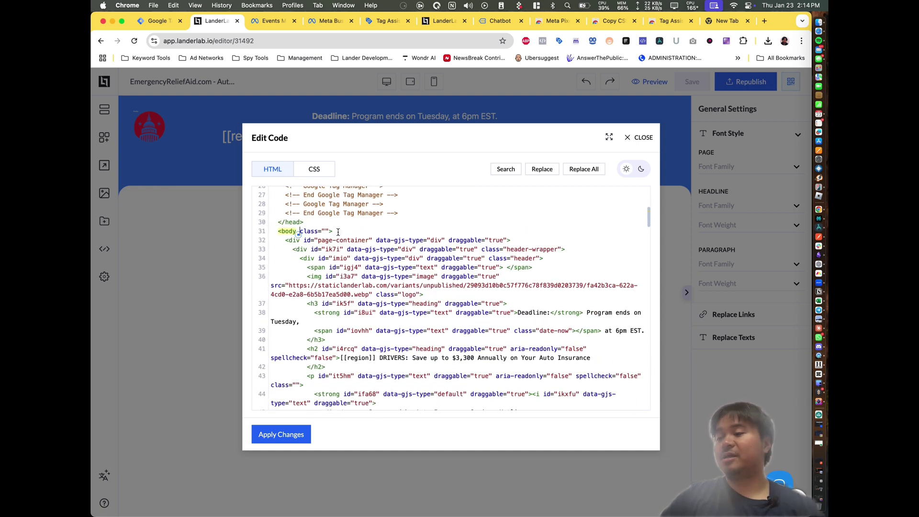
key(Return)
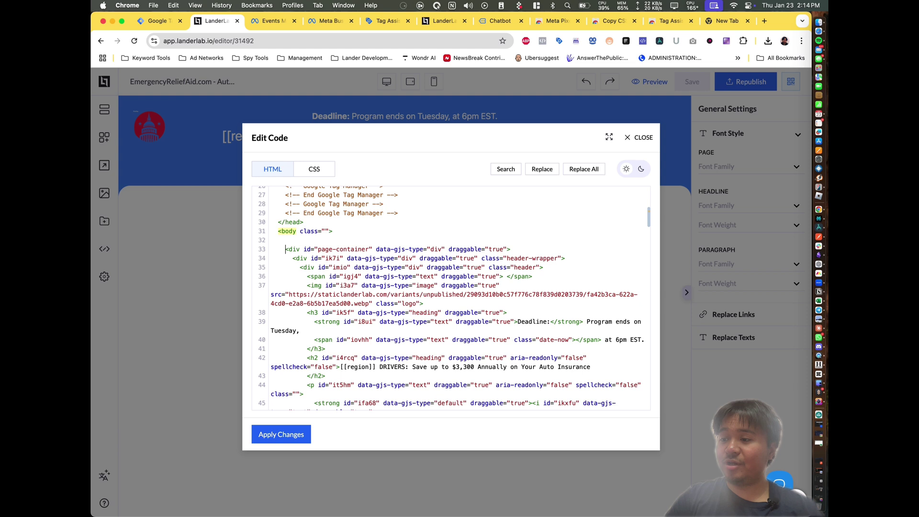
key(super+v)
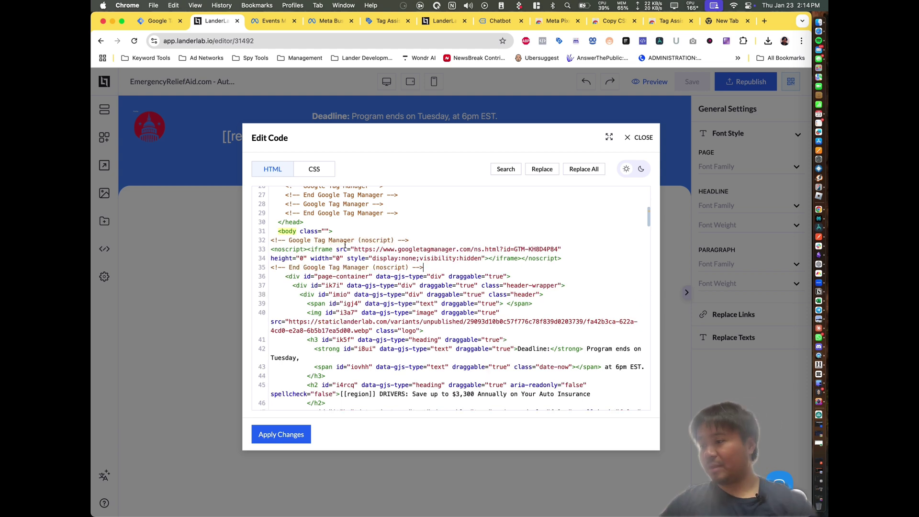
click(287, 439)
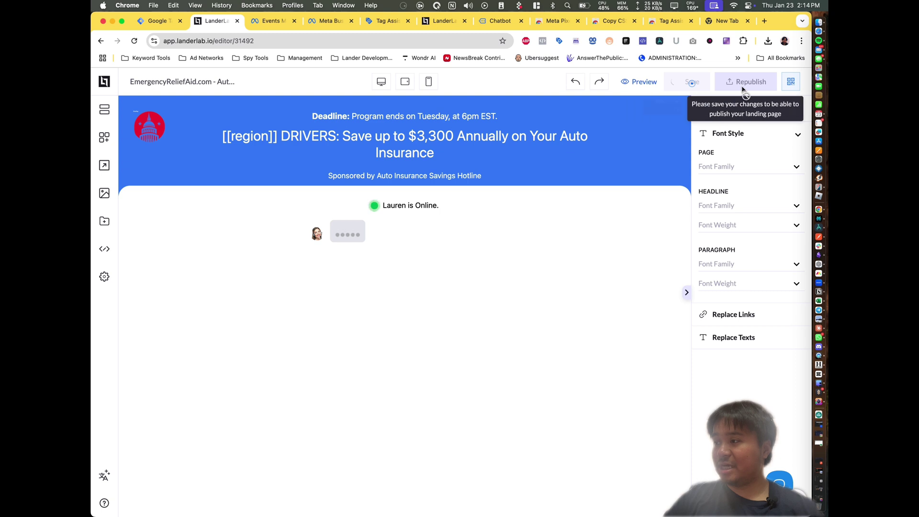
click(702, 90)
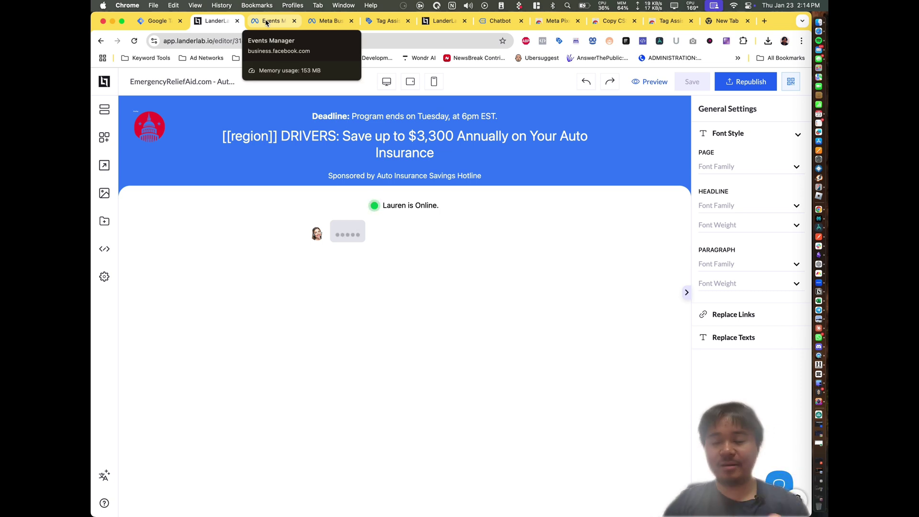
Switch to Tag Manager, open the emergencyreliefaid.com workspace, and examine its existing tags and triggers
click(157, 20)
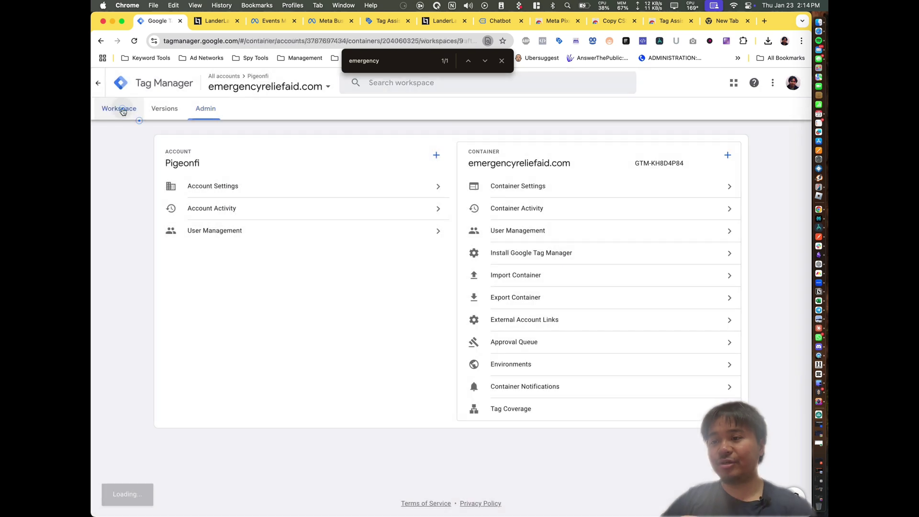
click(125, 108)
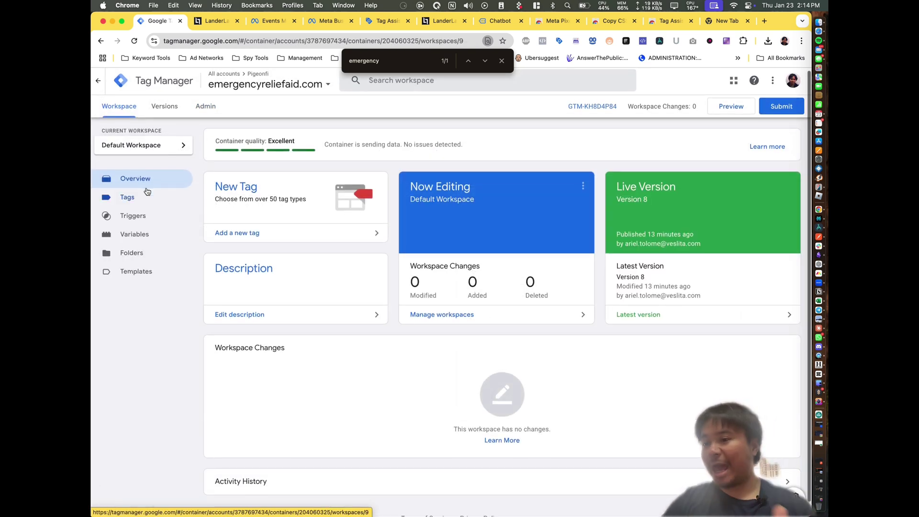
click(144, 198)
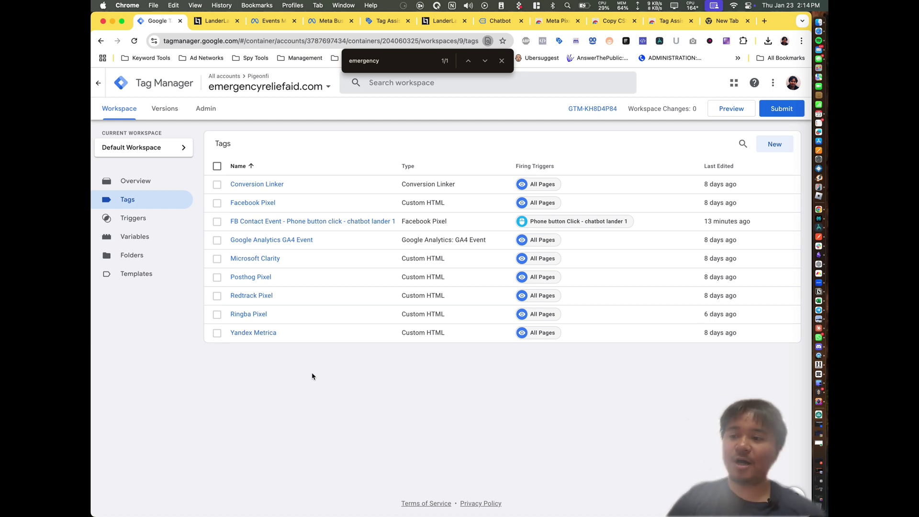
click(149, 222)
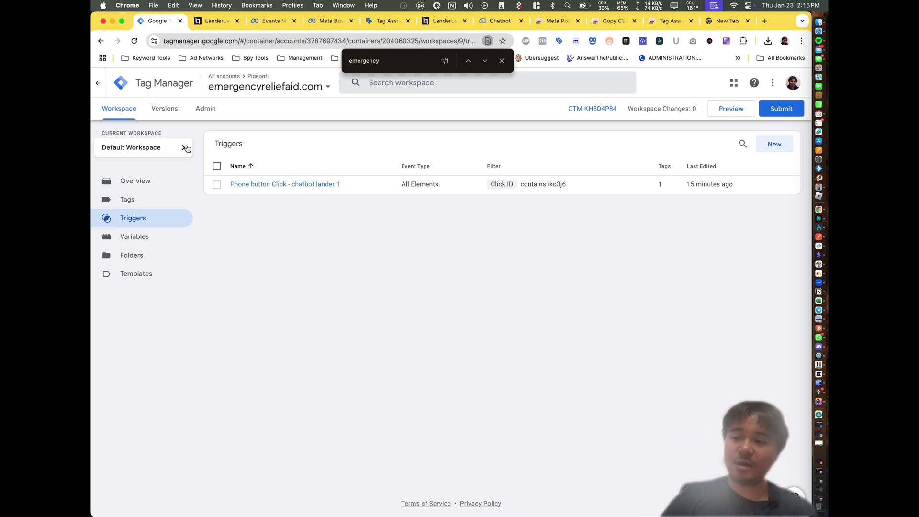
Create a new tag, search the Community Template Gallery for "facebook", and choose the Facebook Pixel template by facebookarchive
click(127, 200)
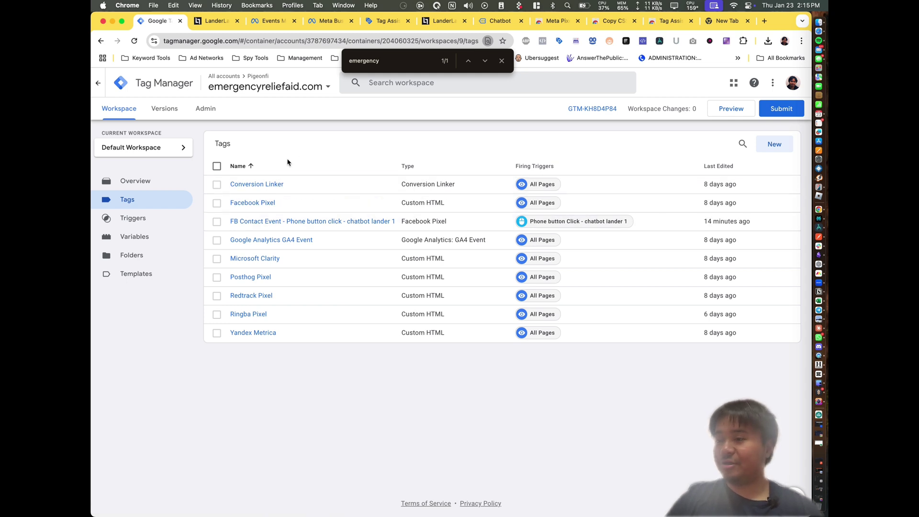
click(786, 144)
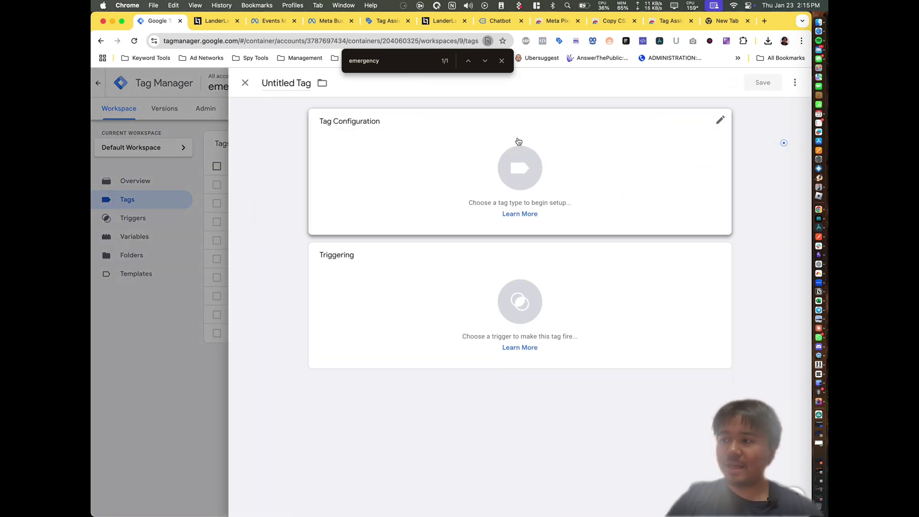
click(477, 142)
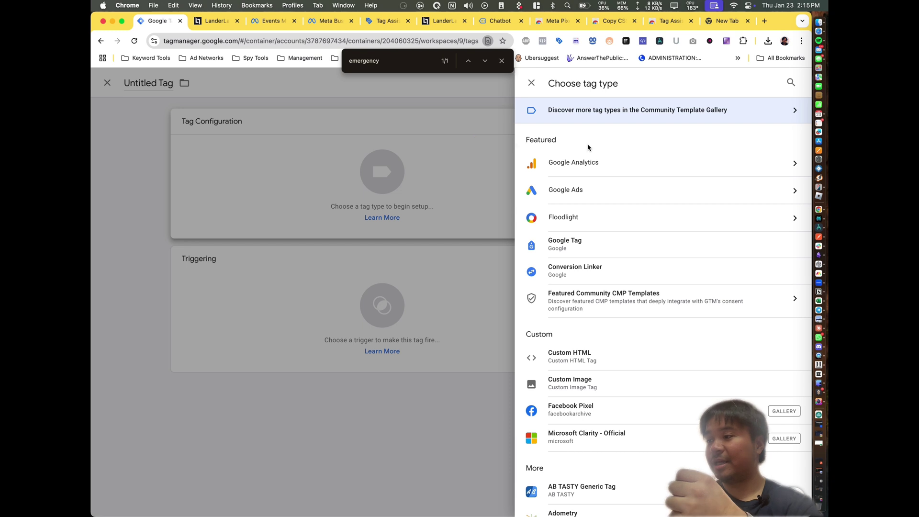
click(691, 110)
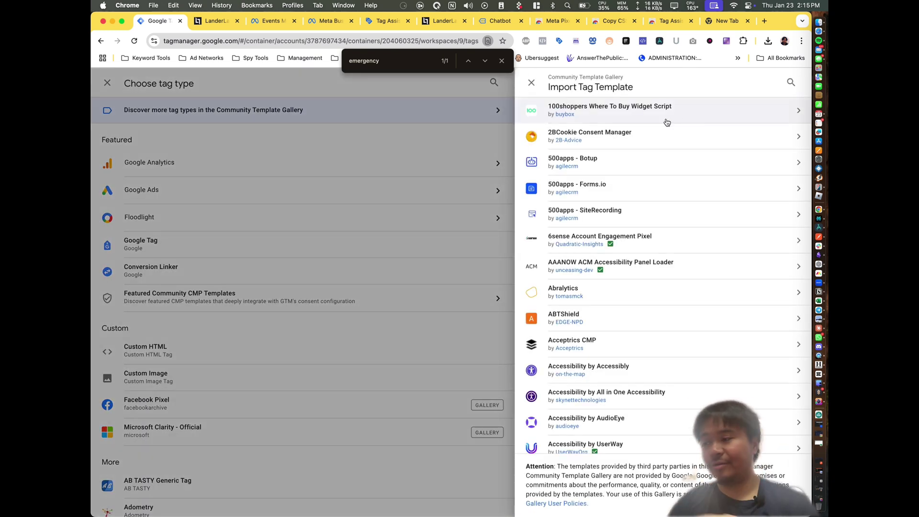
click(791, 82)
text(facebook)
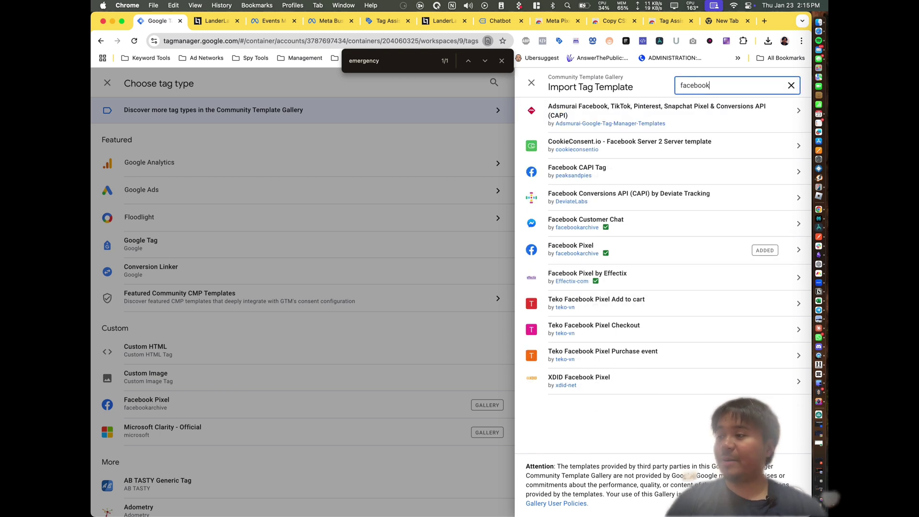
click(679, 249)
click(725, 87)
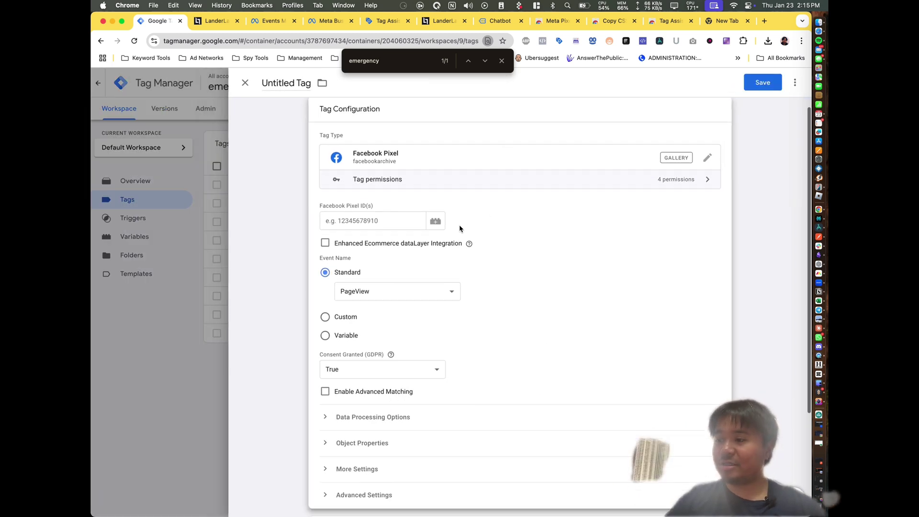
Copy the emergencyreliefaid.com dataset ID from its settings in Meta Events Manager and paste it as the new tag's Facebook Pixel ID
scroll(394, 262, down, 1)
click(393, 261)
click(393, 261)
click(370, 198)
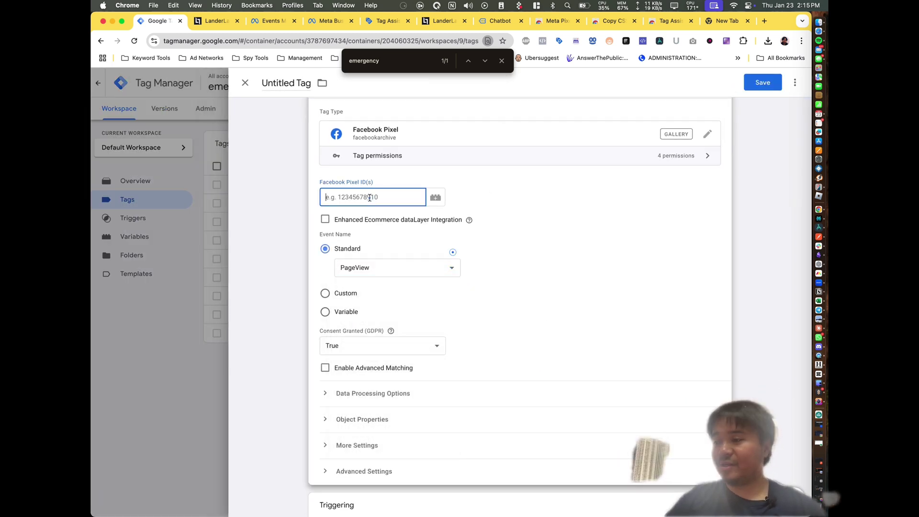
click(274, 21)
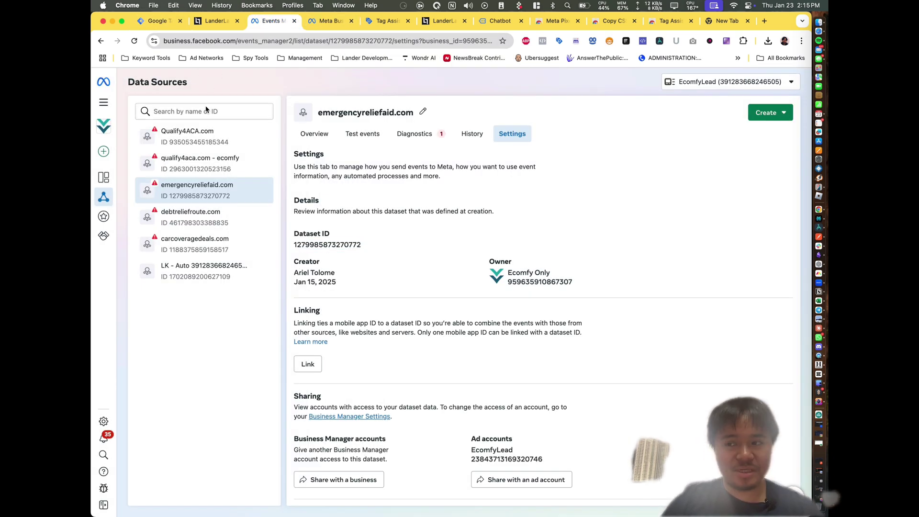
click(515, 137)
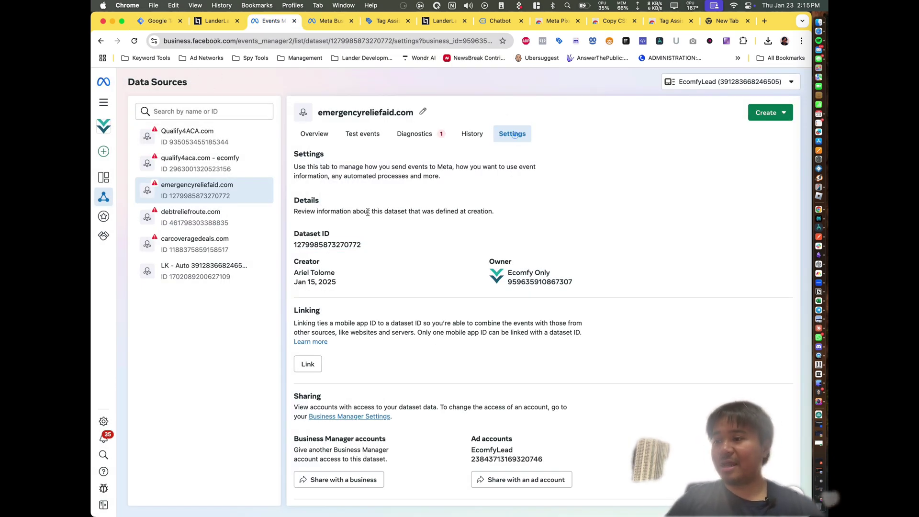
click(335, 246)
click(158, 22)
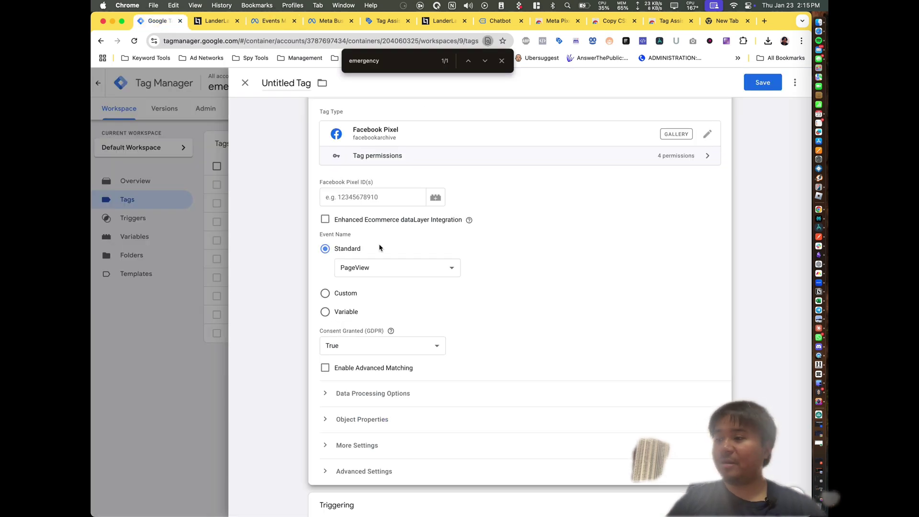
click(369, 200)
key(super+v)
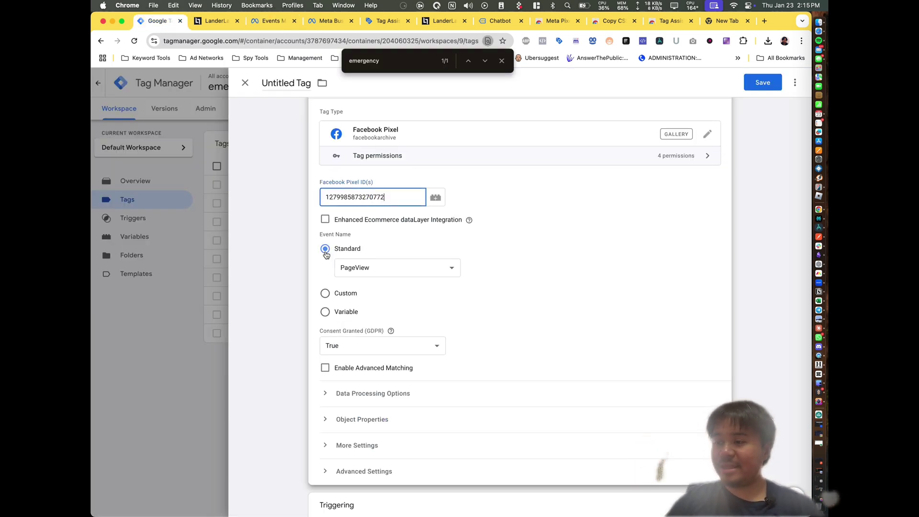
Set the tag's standard event to PageView with the All Pages trigger, and try to save it under the name Facebook Pixel 1
click(368, 267)
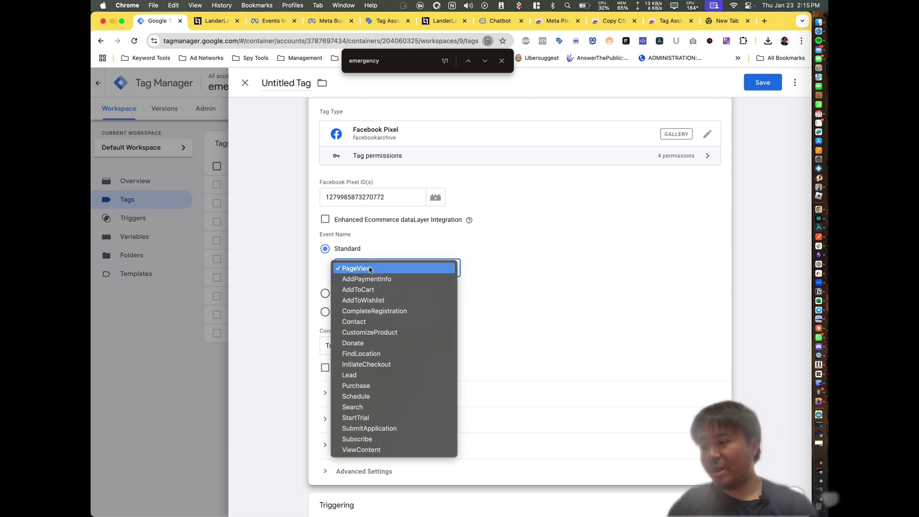
click(370, 269)
scroll(453, 473, down, 2)
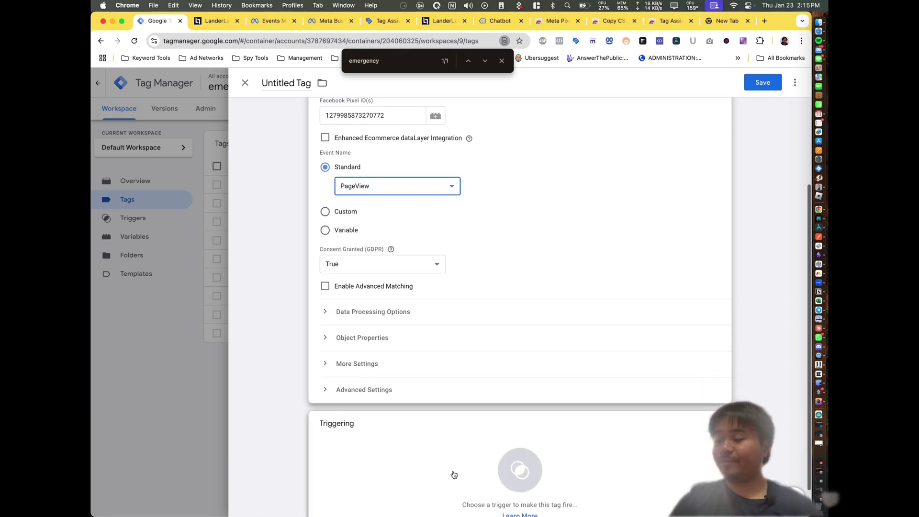
click(453, 471)
click(290, 125)
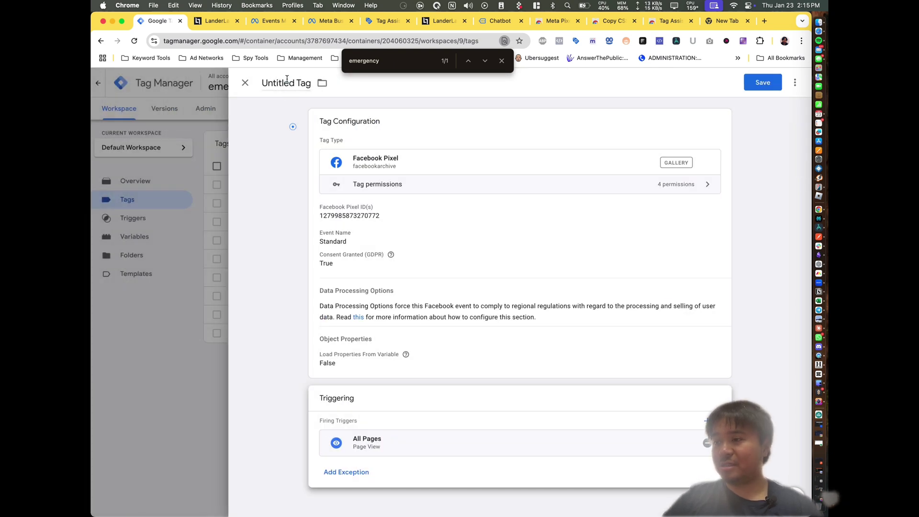
click(761, 88)
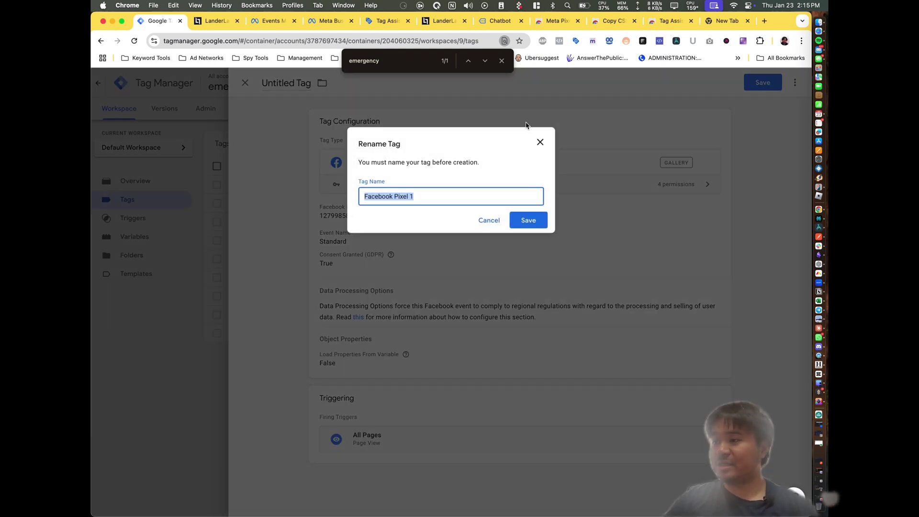
click(529, 220)
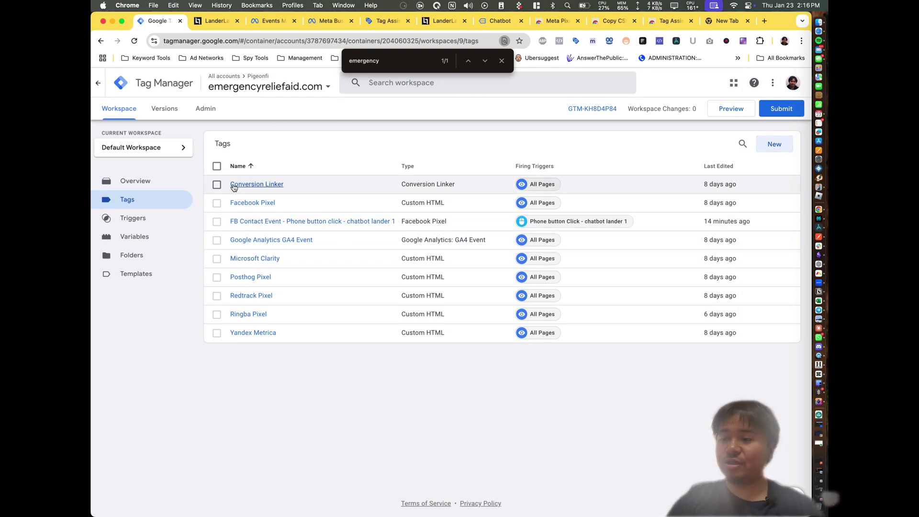
Open the built-in variables configuration and check which page and click variables are enabled
click(135, 239)
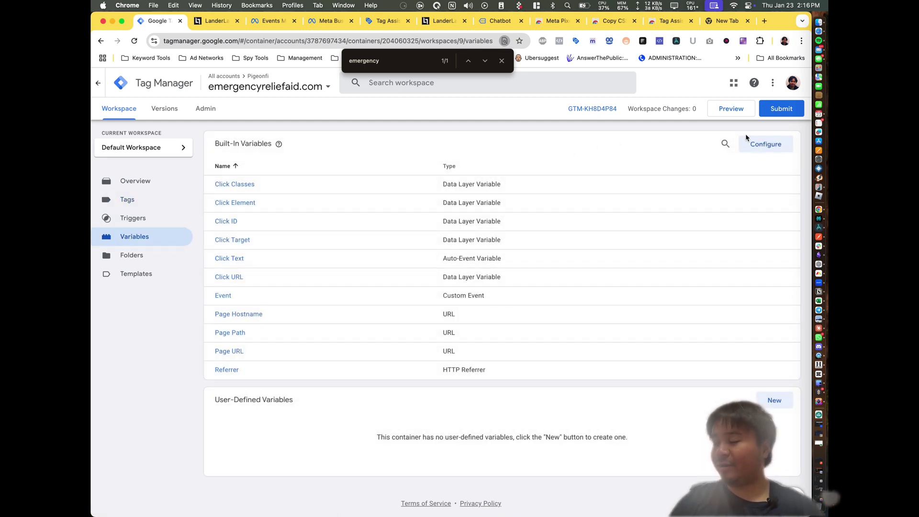
click(765, 144)
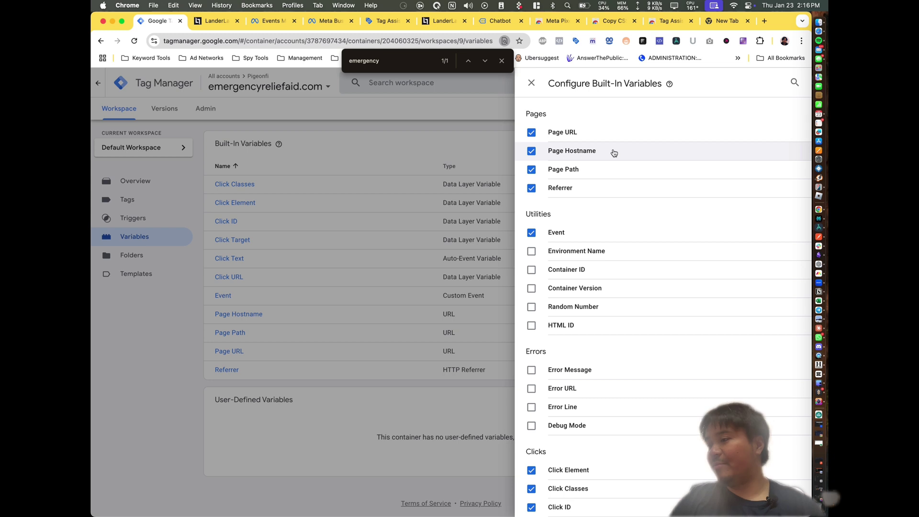
scroll(614, 153, down, 6)
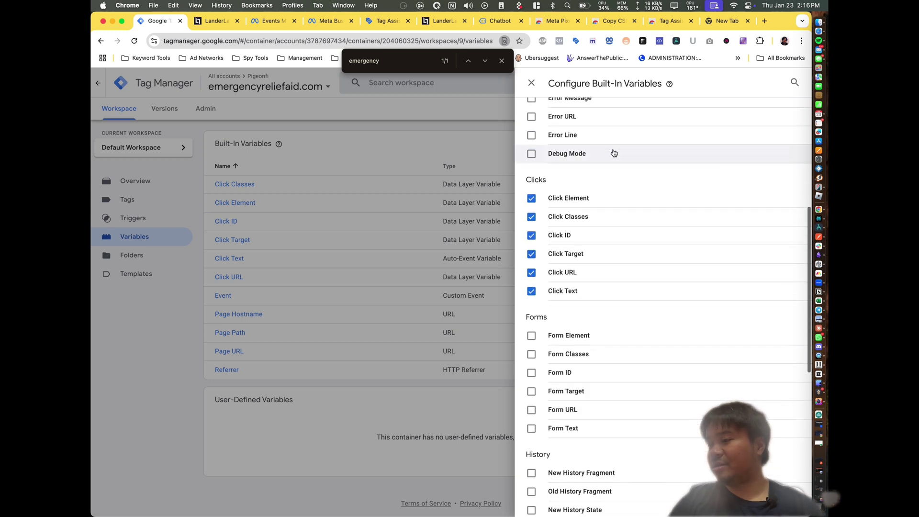
click(550, 199)
click(552, 200)
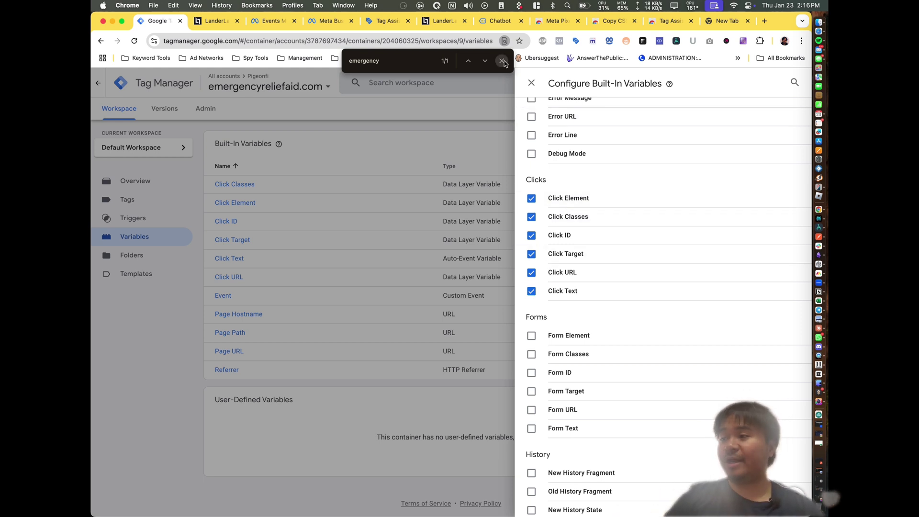
key(Escape)
click(494, 132)
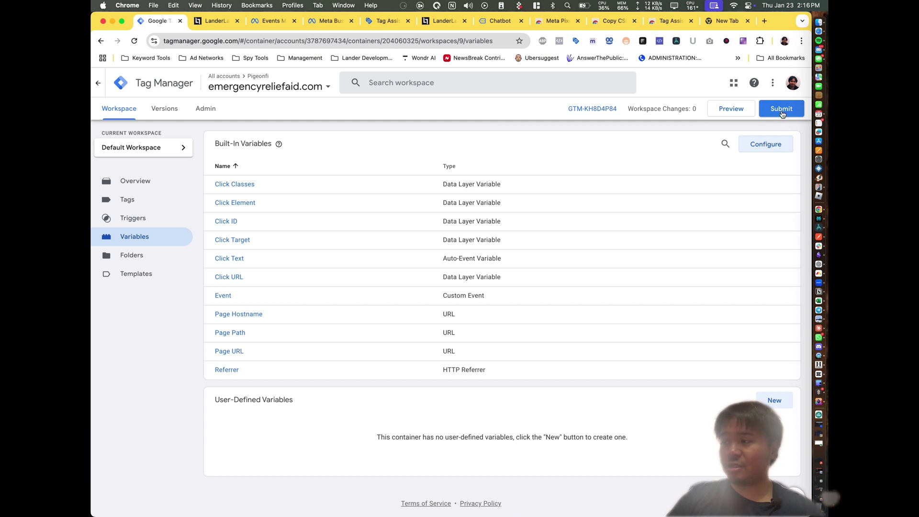
Submit the workspace and publish it to the Live environment without a version name, then return to the workspace
click(780, 109)
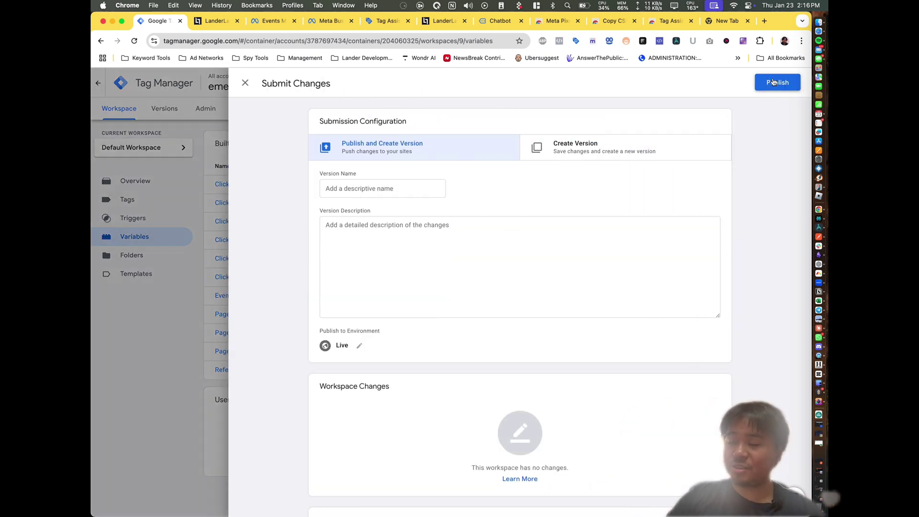
click(774, 82)
click(574, 359)
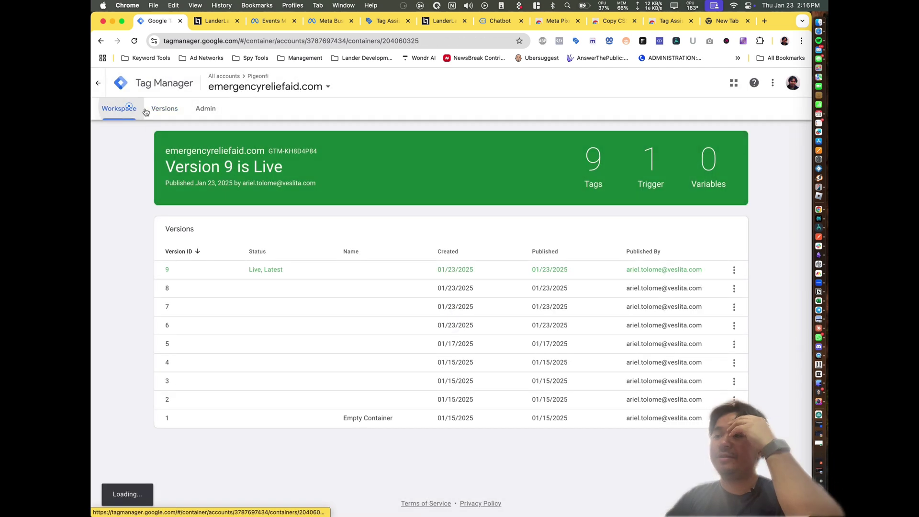
click(127, 109)
Switch to LanderLab, open the auto ecomfy landing page folder, and open the live page of Auto chatbot lander 2
click(217, 21)
key(super+6)
click(221, 21)
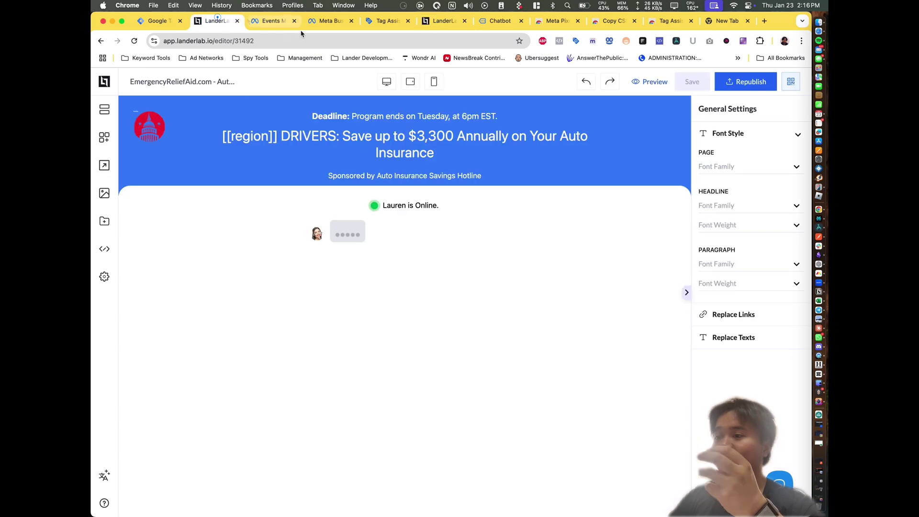
click(104, 83)
click(137, 128)
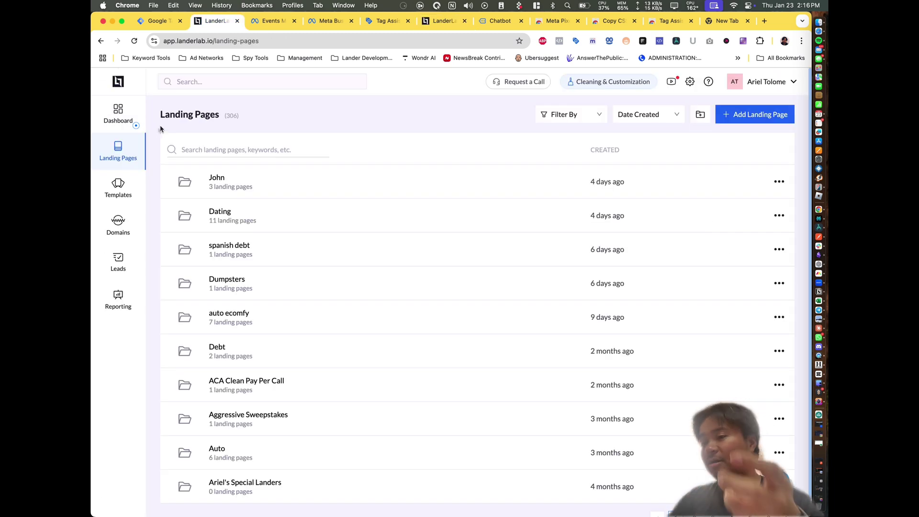
click(314, 318)
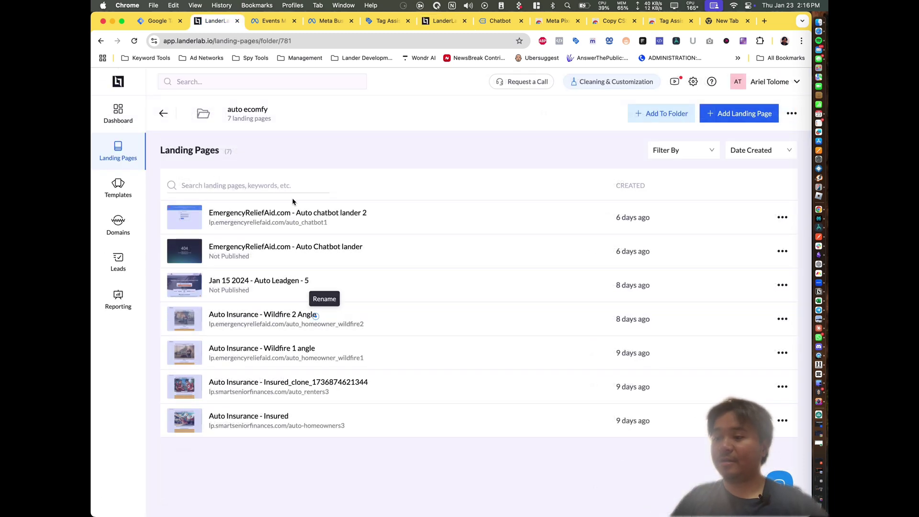
click(309, 223)
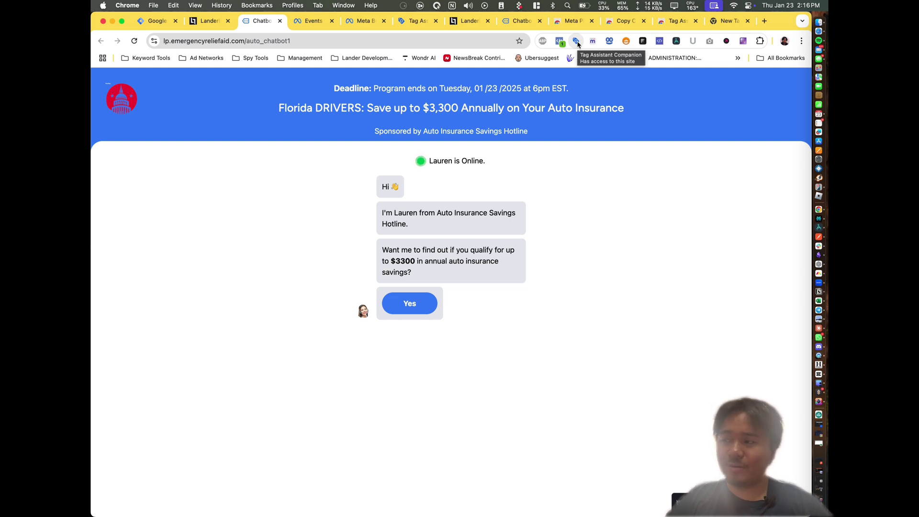
Open Tag Assistant Companion on the live chatbot page and check which Google tags it finds
click(576, 42)
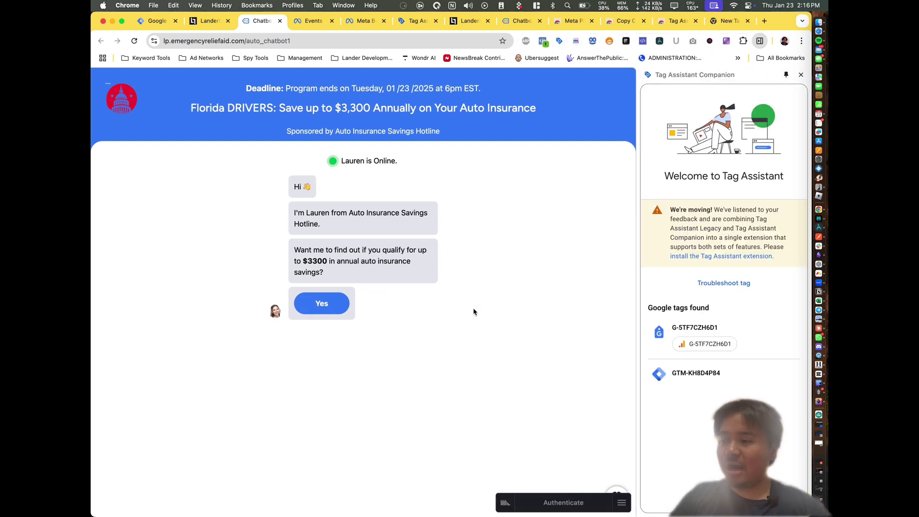
drag(718, 311, 647, 312)
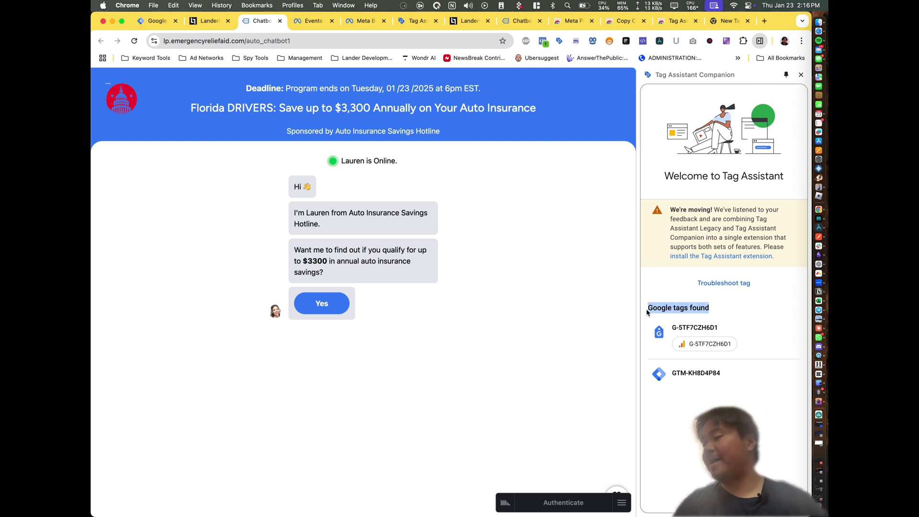
click(684, 380)
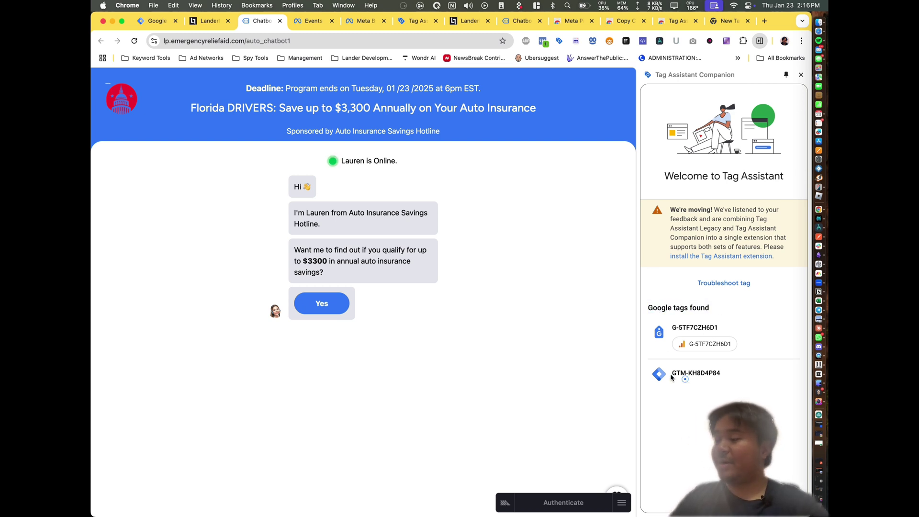
click(694, 310)
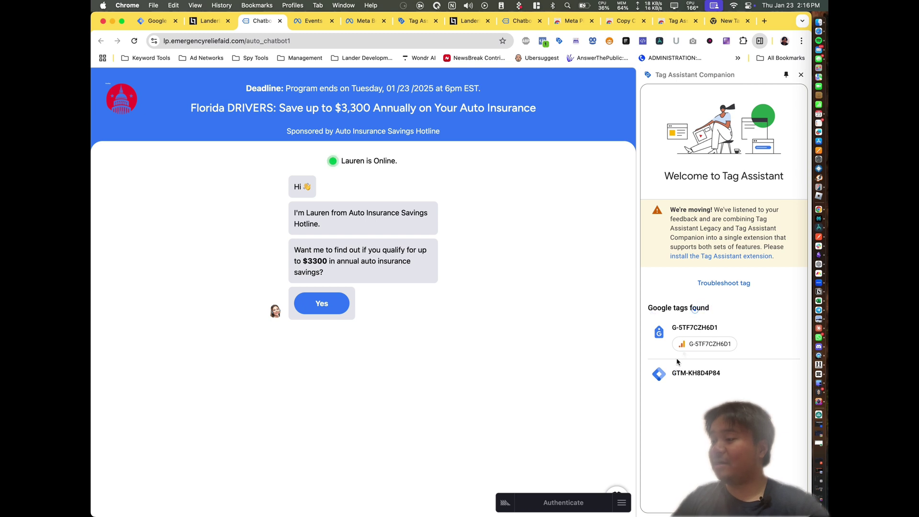
drag(672, 375, 686, 377)
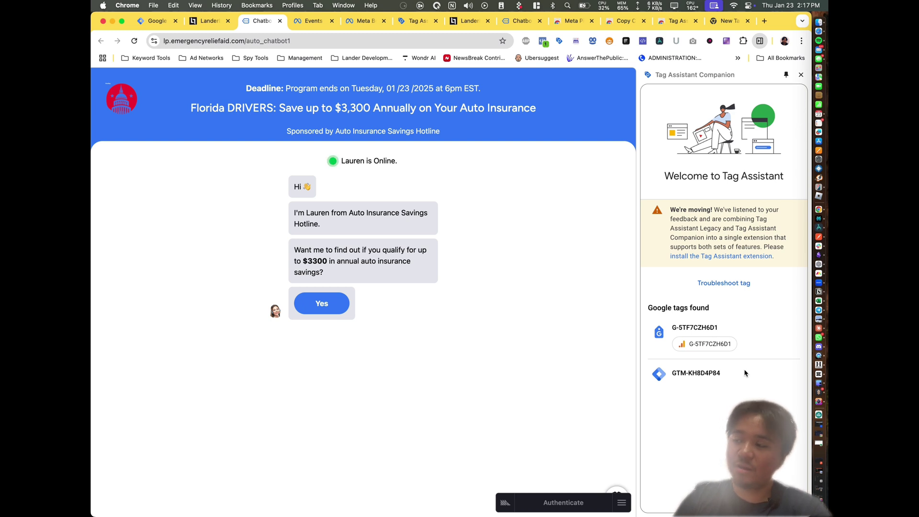
Start a Tag Assistant troubleshooting session for the lander and answer Yes to the chatbot's first question on the connected page
click(702, 285)
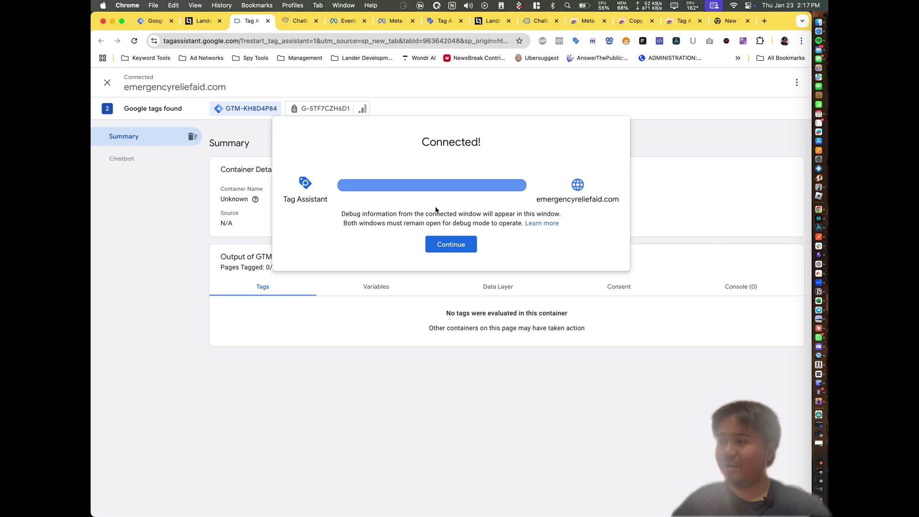
click(459, 248)
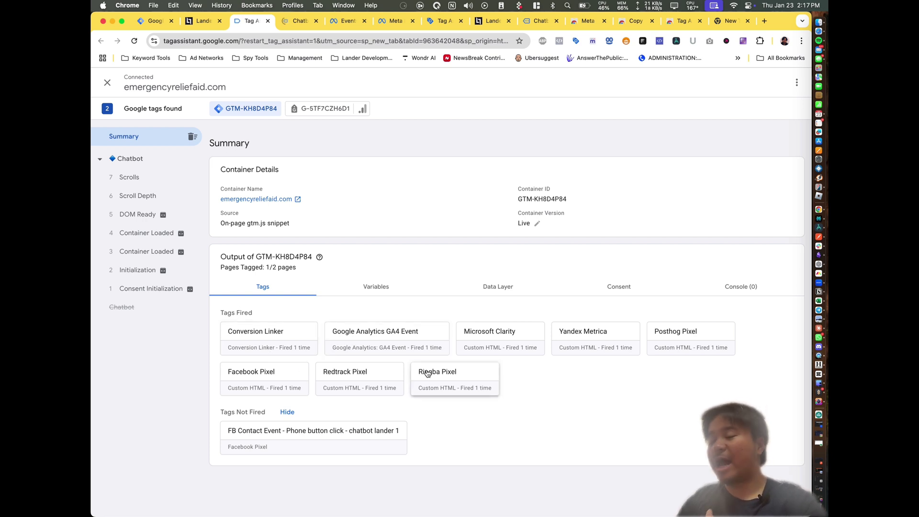
click(292, 22)
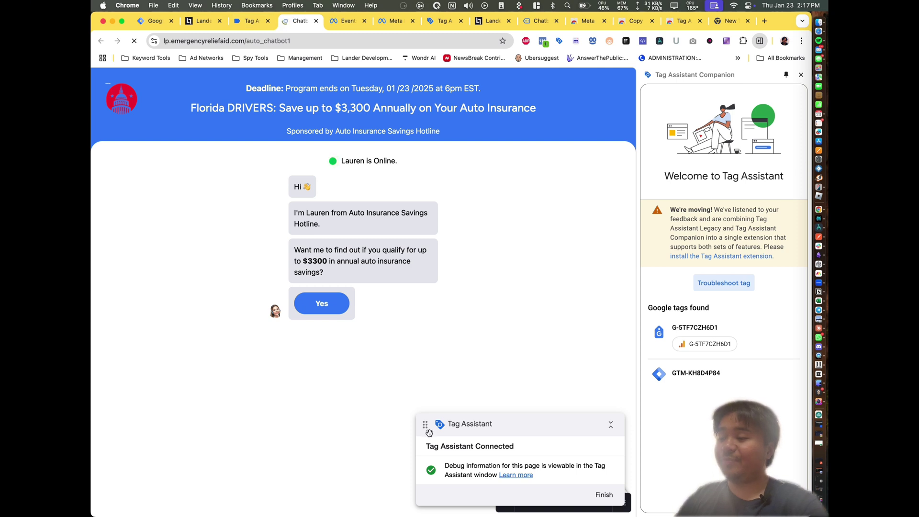
click(611, 424)
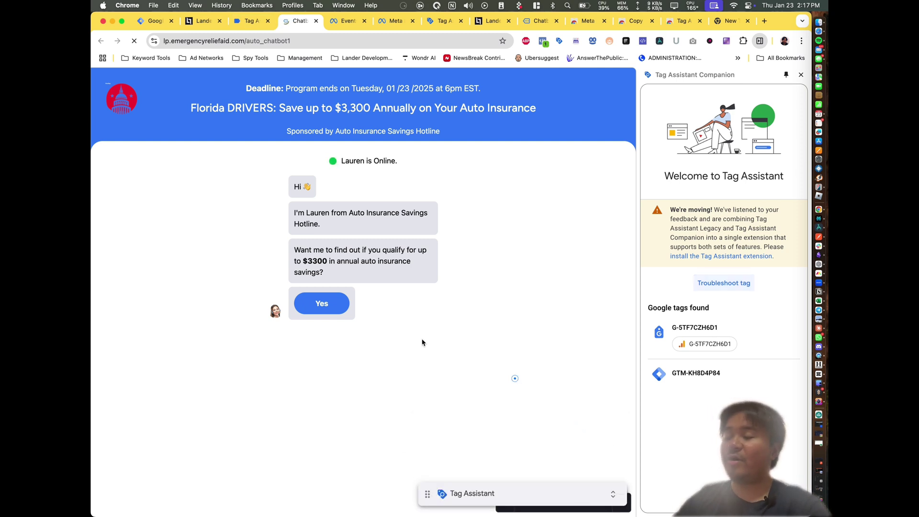
click(330, 306)
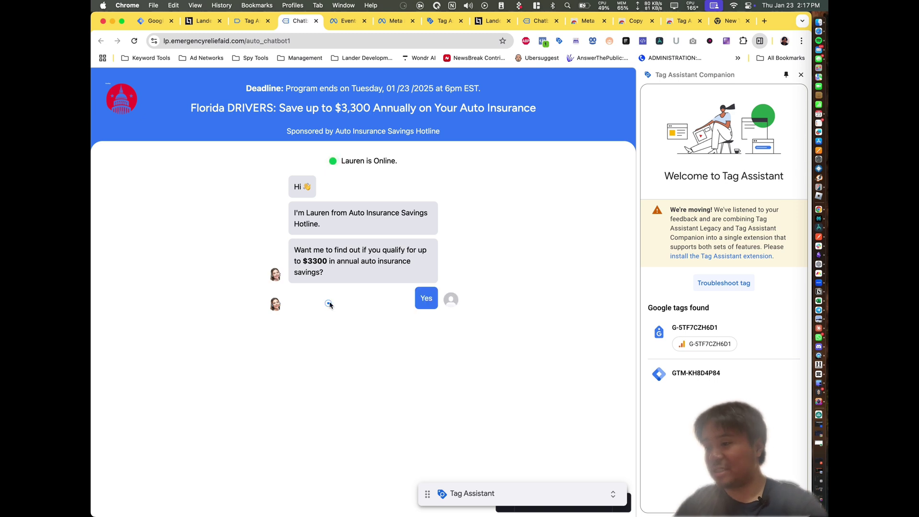
Switch to the Tag Assistant debug page and examine the Click event's variables, including Click Classes and Click Text
click(250, 20)
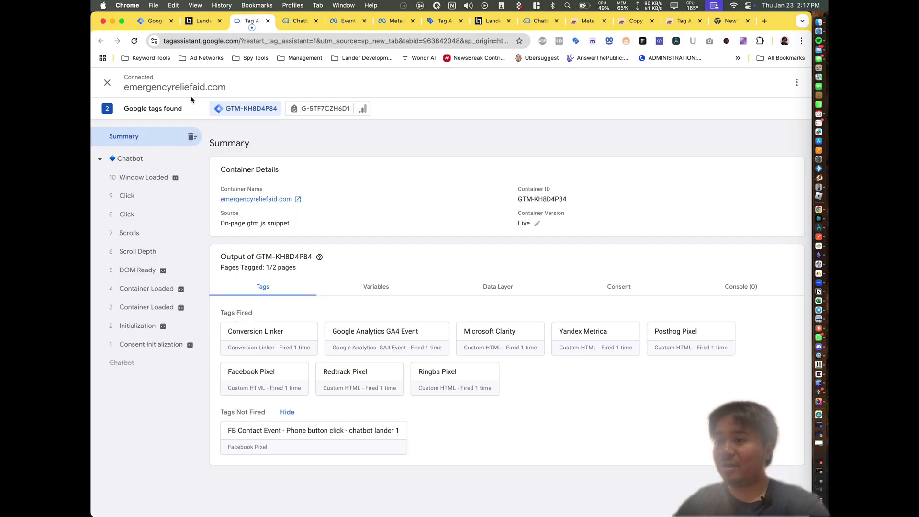
click(123, 214)
click(126, 196)
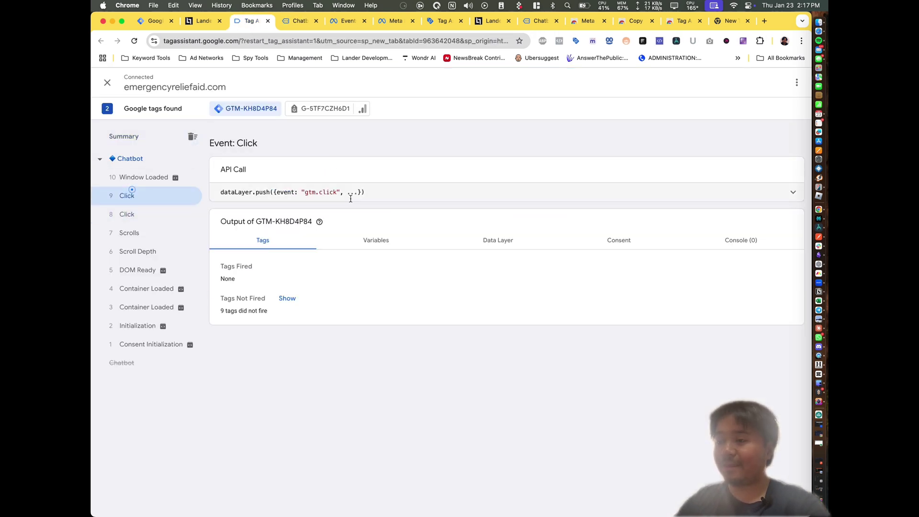
click(400, 244)
drag(418, 296, 383, 296)
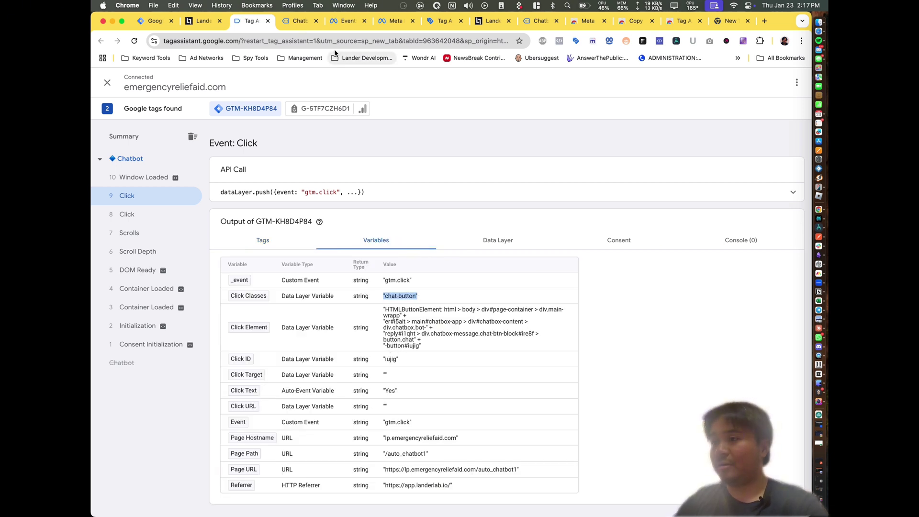
click(402, 388)
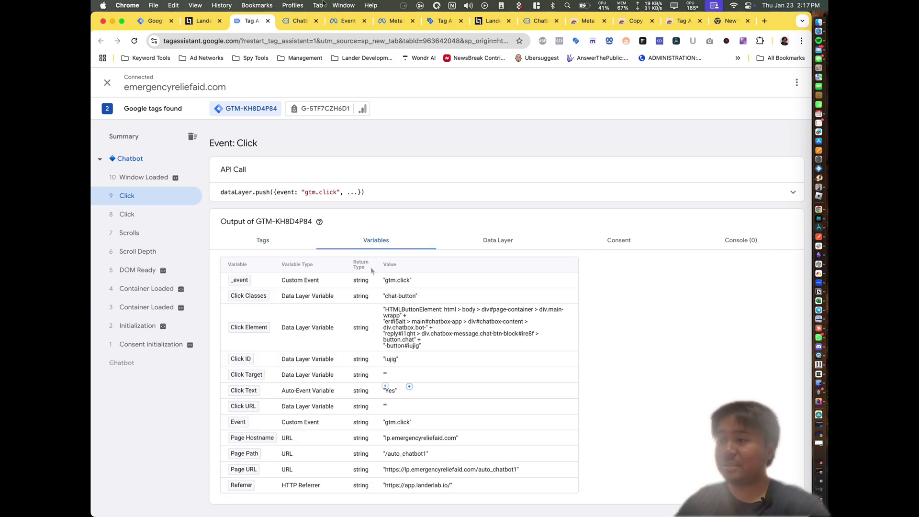
Answer Yes to the chatbot's insurance question and examine the variables of the newest Click event in Tag Assistant
click(300, 21)
click(249, 20)
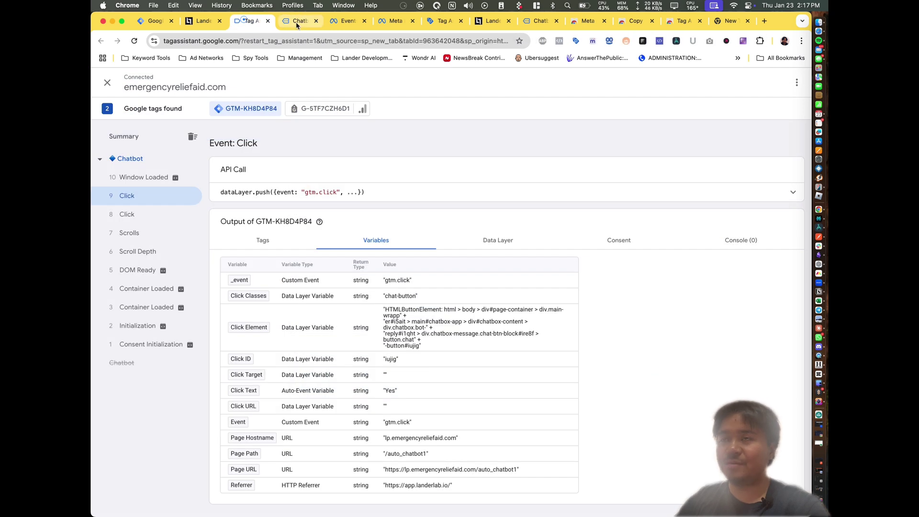
click(296, 23)
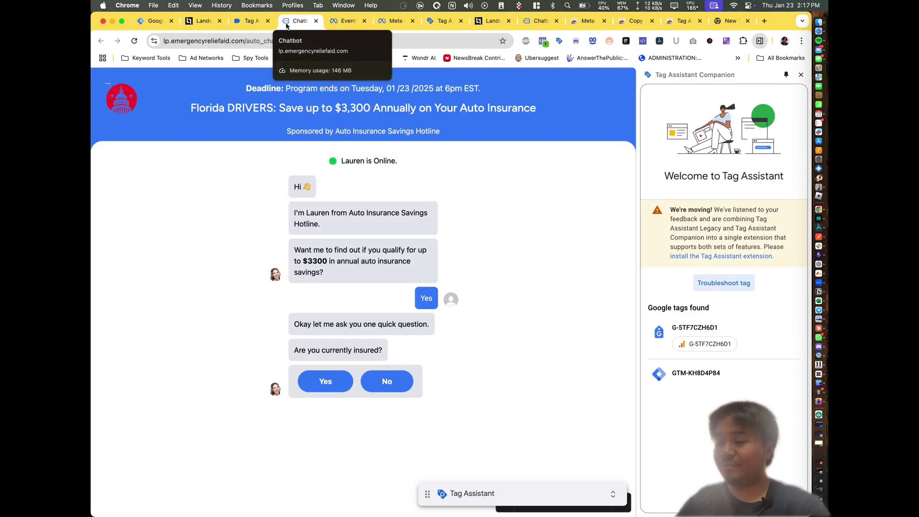
click(325, 381)
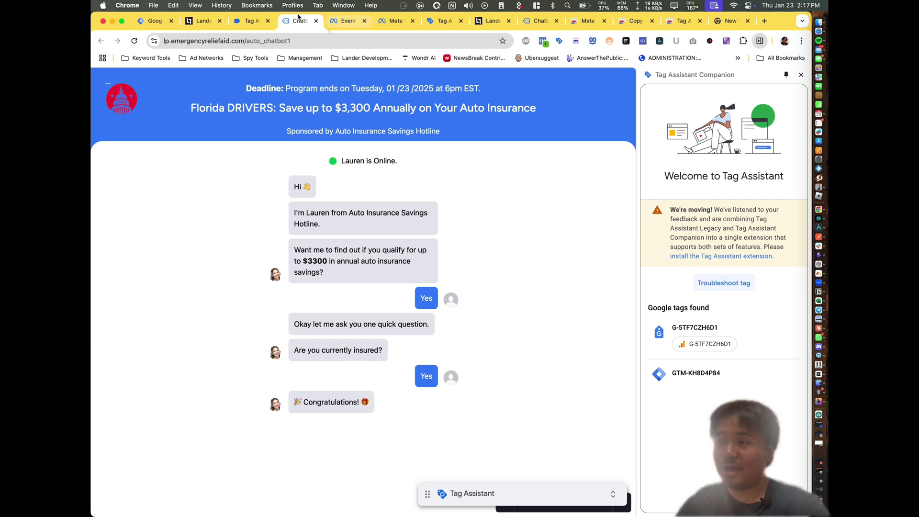
click(249, 21)
click(139, 178)
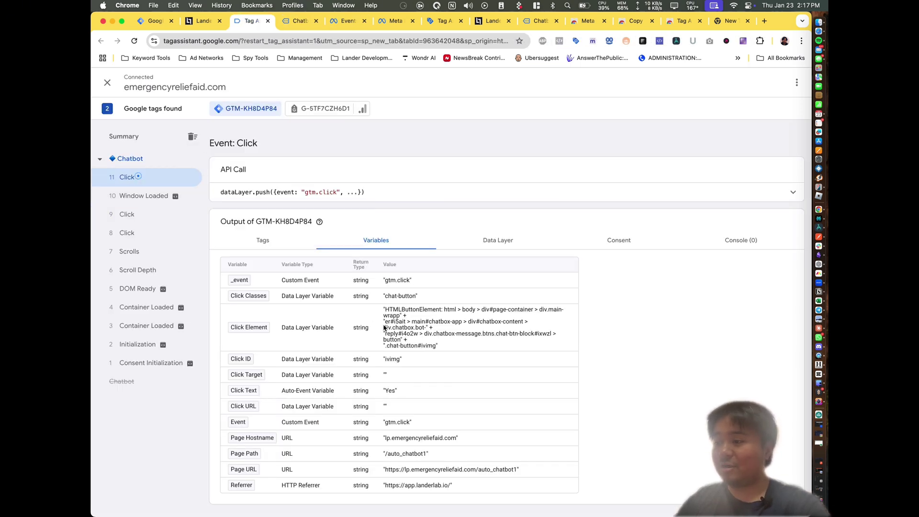
Trigger the phone call button on the connected chatbot page, decline opening the Talk app, and open the newest Link Click event in Tag Assistant
click(295, 22)
scroll(295, 302, down, 1)
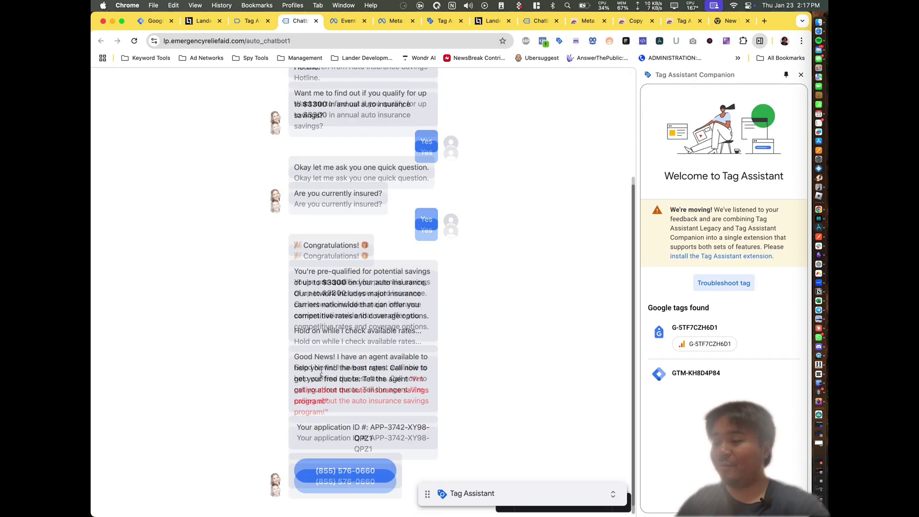
click(351, 472)
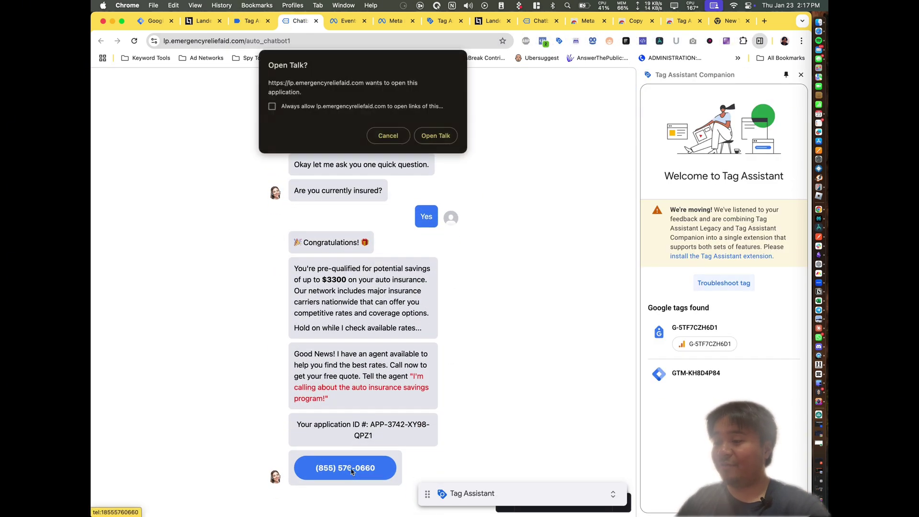
click(386, 136)
click(251, 21)
click(148, 184)
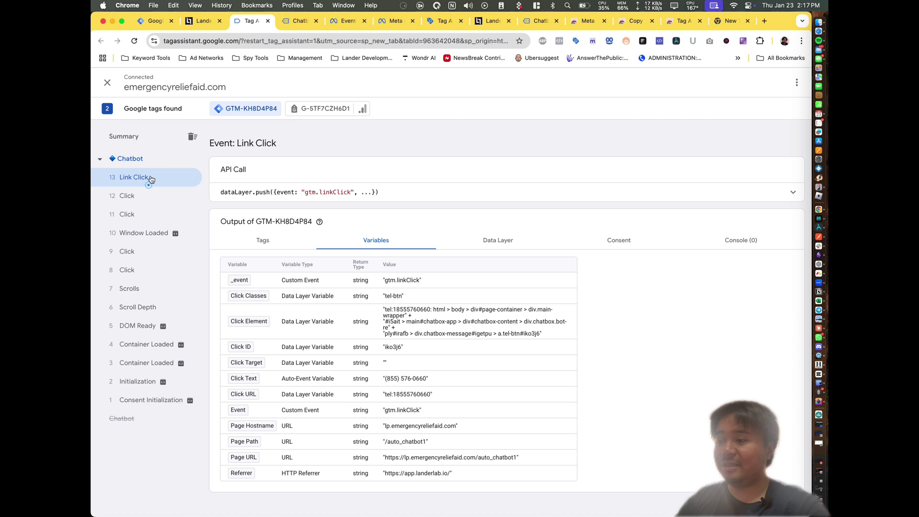
Examine the Link Click event's tags and variables, focusing on its Click ID and Click Text values
click(270, 243)
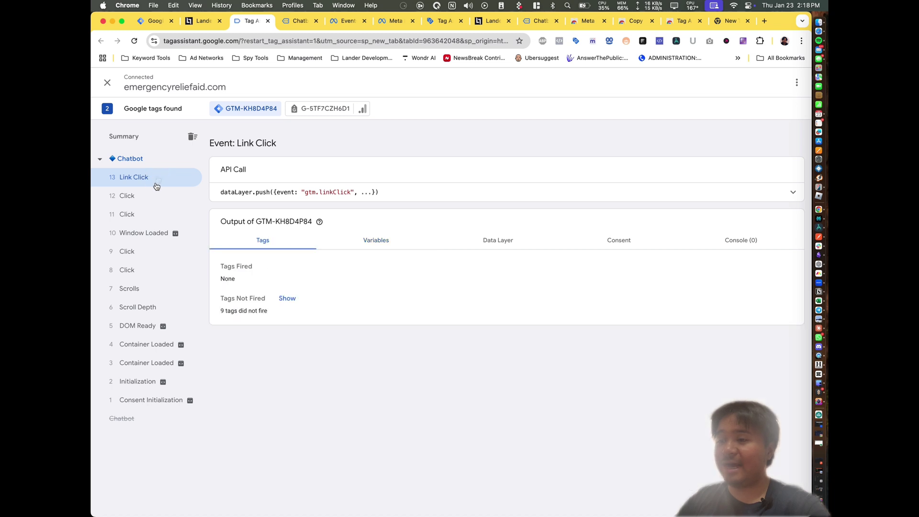
click(374, 247)
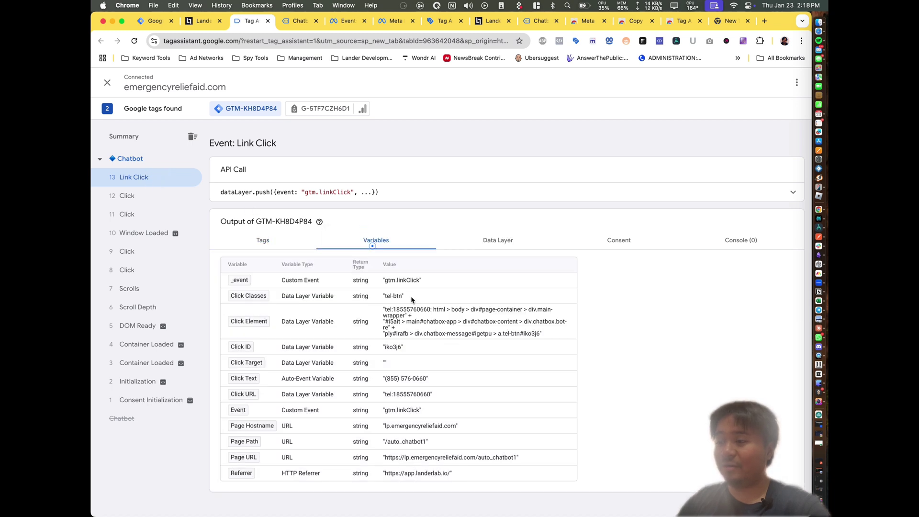
drag(404, 349, 383, 351)
drag(417, 376, 287, 378)
drag(405, 347, 378, 351)
click(377, 350)
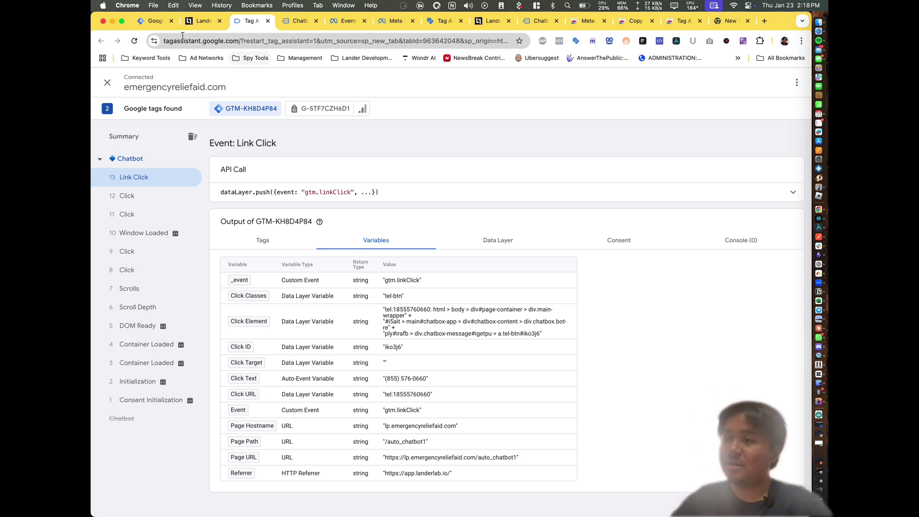
Switch to Tag Manager and open the trigger configuration of "Phone button Click - chatbot lander 1" for editing
click(156, 21)
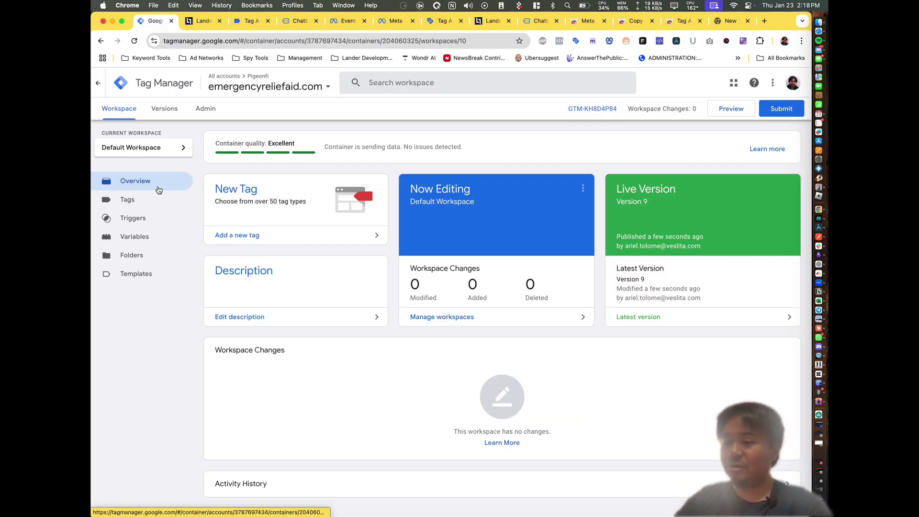
click(146, 201)
click(252, 22)
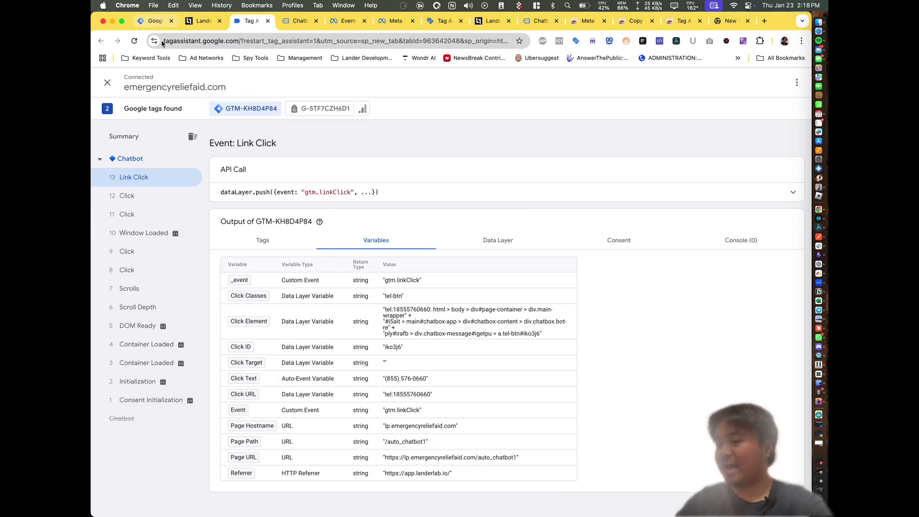
click(151, 21)
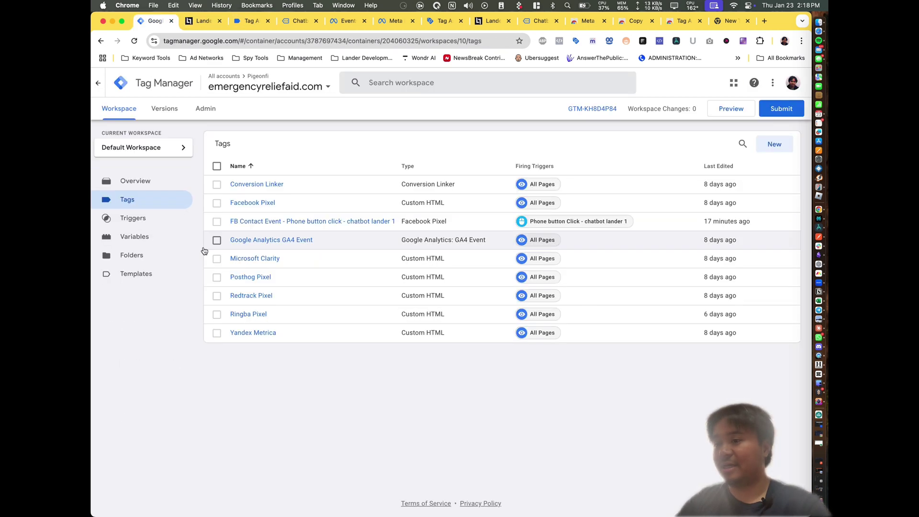
click(160, 221)
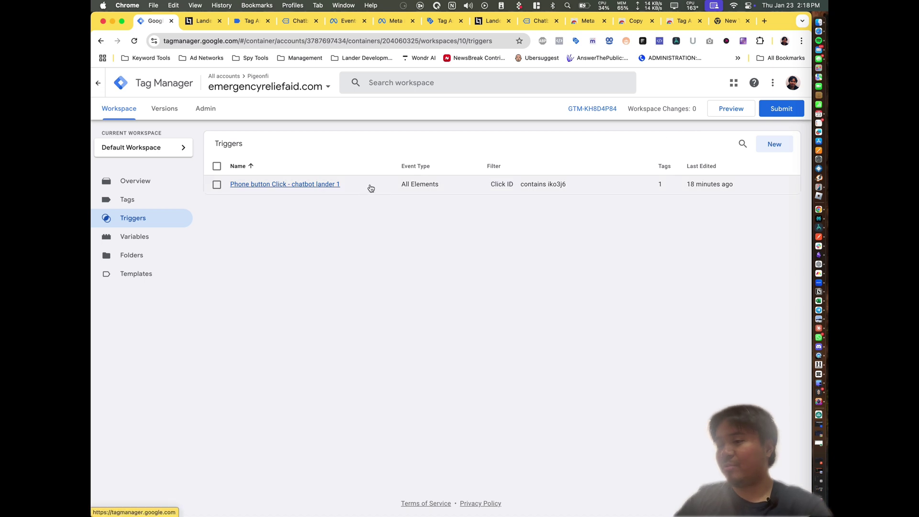
click(372, 186)
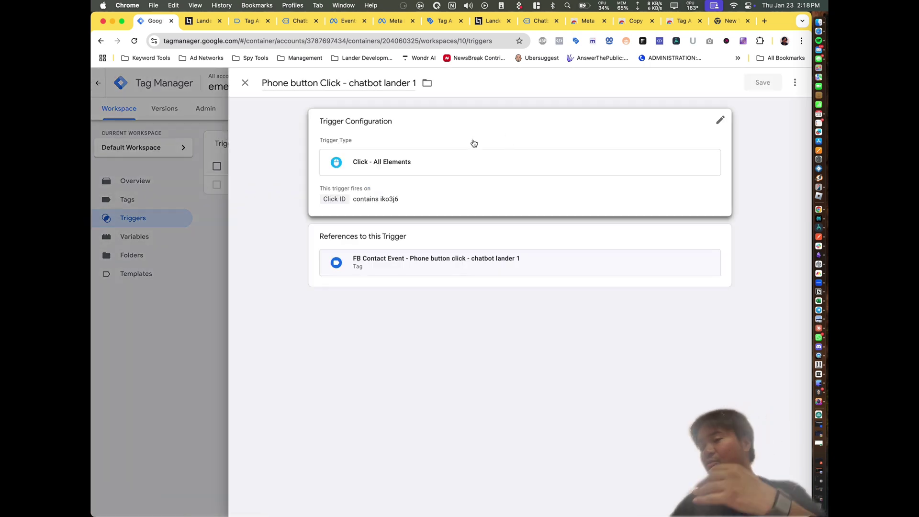
click(474, 143)
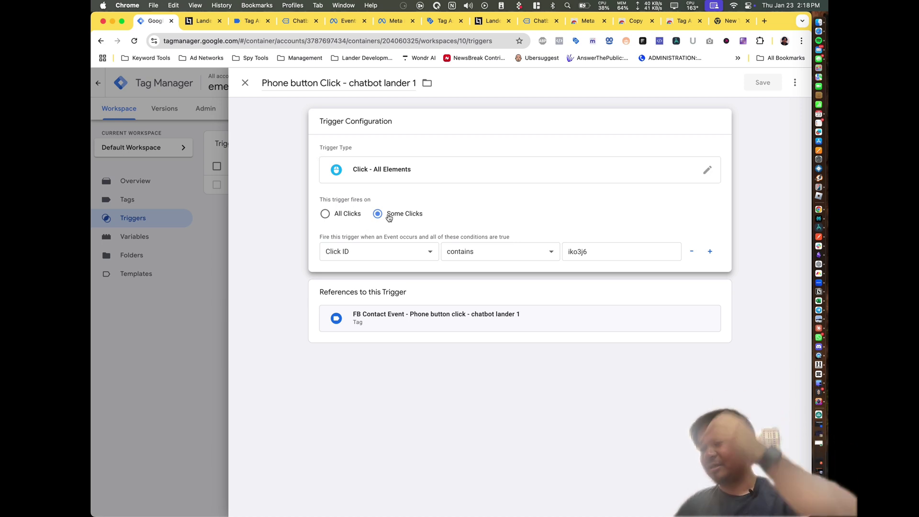
Copy the Link Click event's Click ID from Tag Assistant into the phone button trigger's Click ID condition, so it contains iko3j6
click(245, 21)
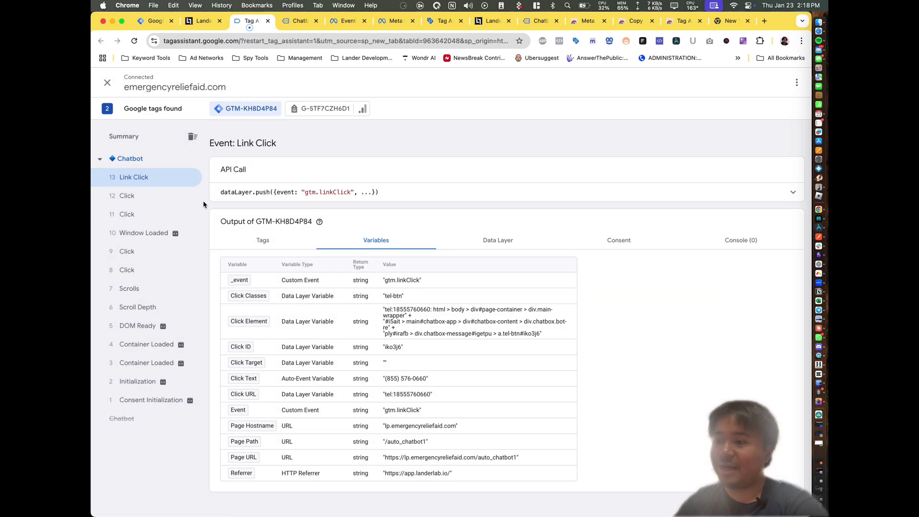
drag(400, 349, 385, 349)
key(super+c)
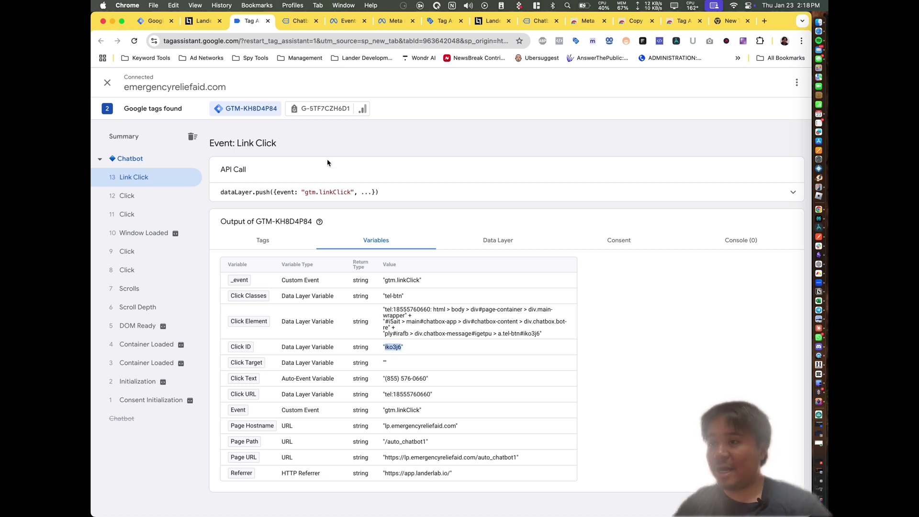
click(153, 21)
double_click(605, 259)
key(super+v)
click(550, 269)
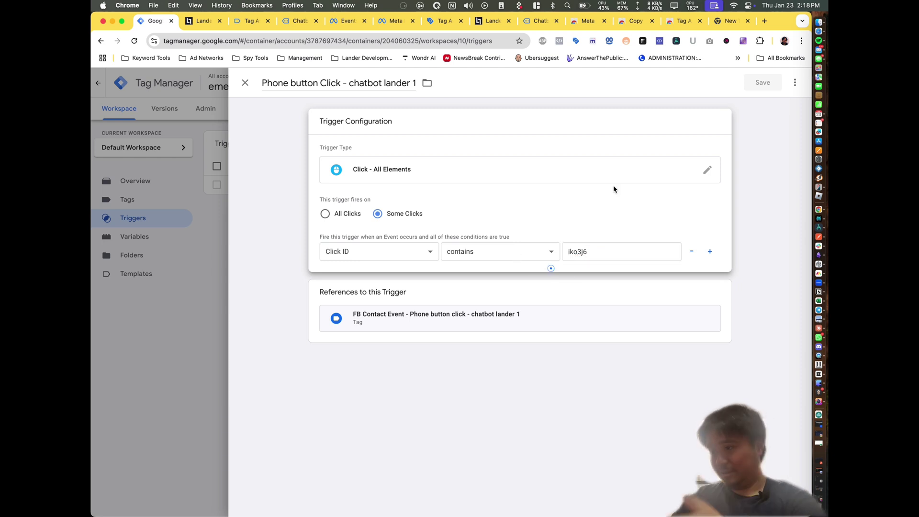
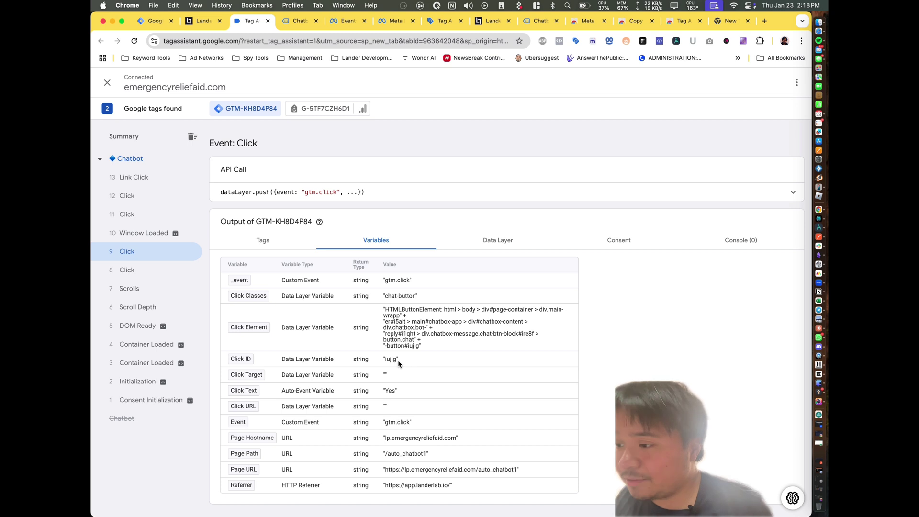
Copy the Click ID iujig from Click event 9 in Tag Assistant and return to the Tag Manager triggers list
click(172, 271)
click(167, 256)
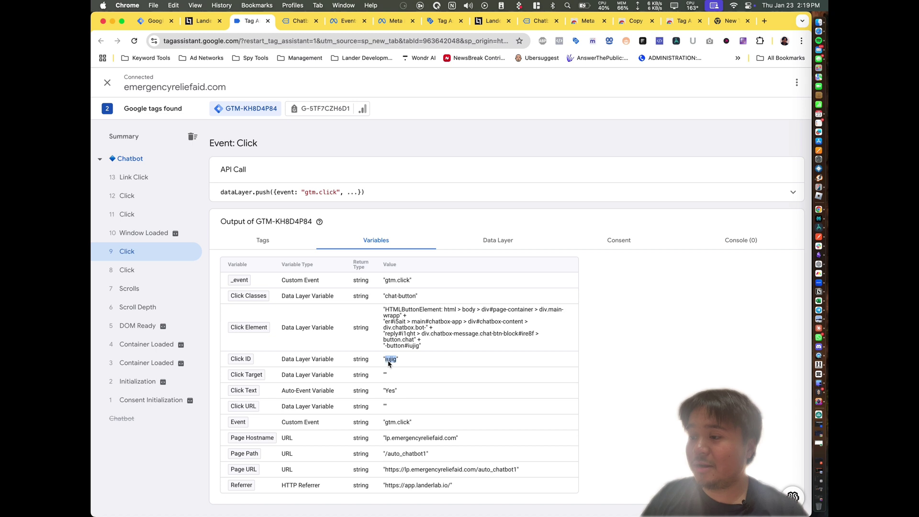
key(ctrl+shift+Tab)
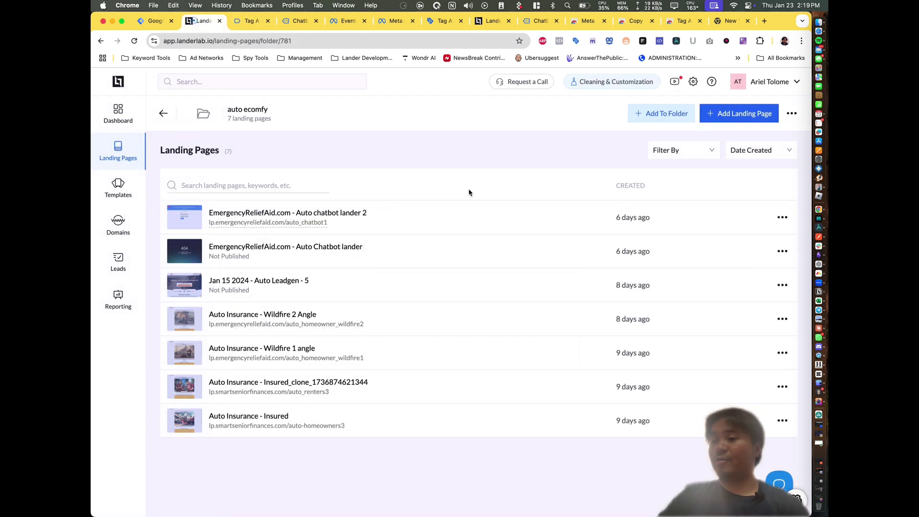
key(ctrl+shift+Tab)
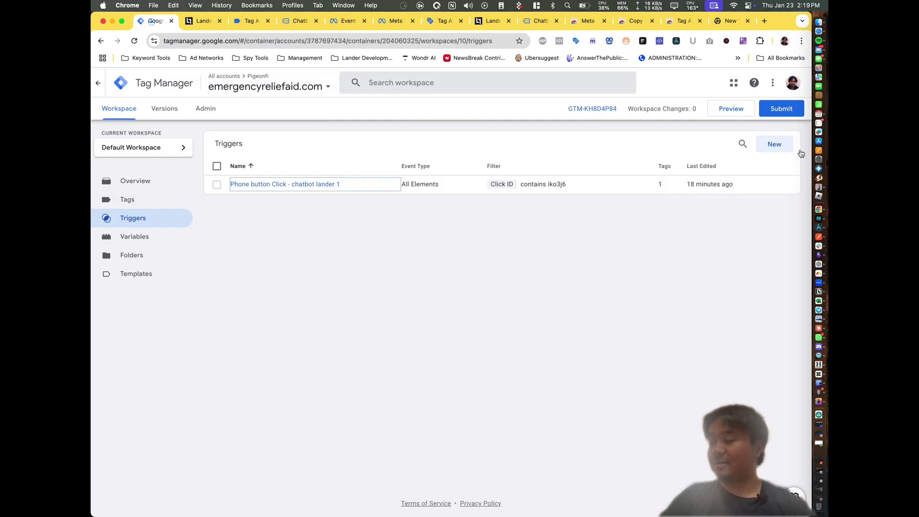
Create a new trigger of type Click - All Elements that fires on Some Clicks
click(774, 145)
click(410, 154)
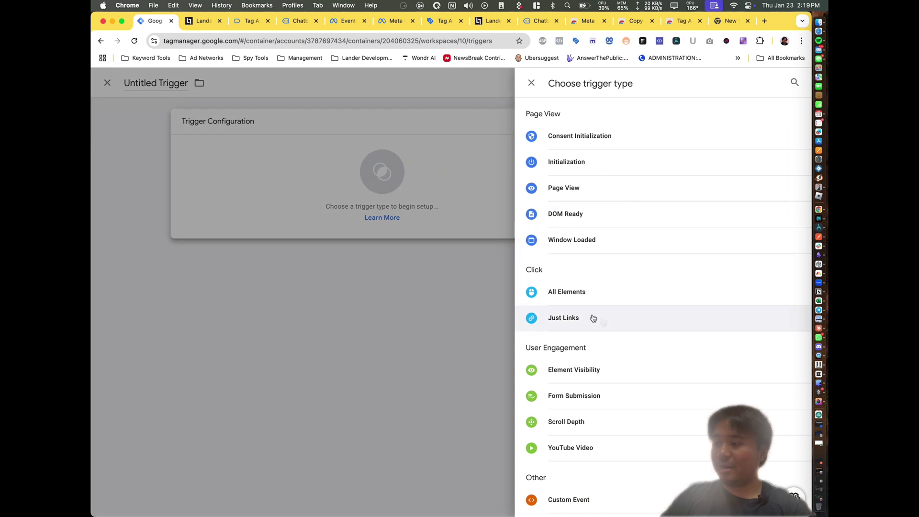
click(589, 294)
click(397, 221)
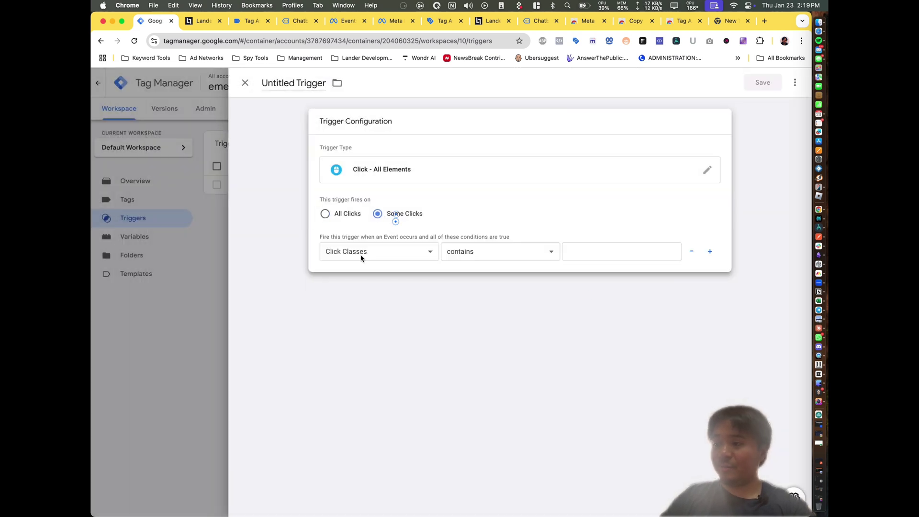
Set the new trigger's firing condition to Click ID contains iujig
click(362, 256)
click(371, 273)
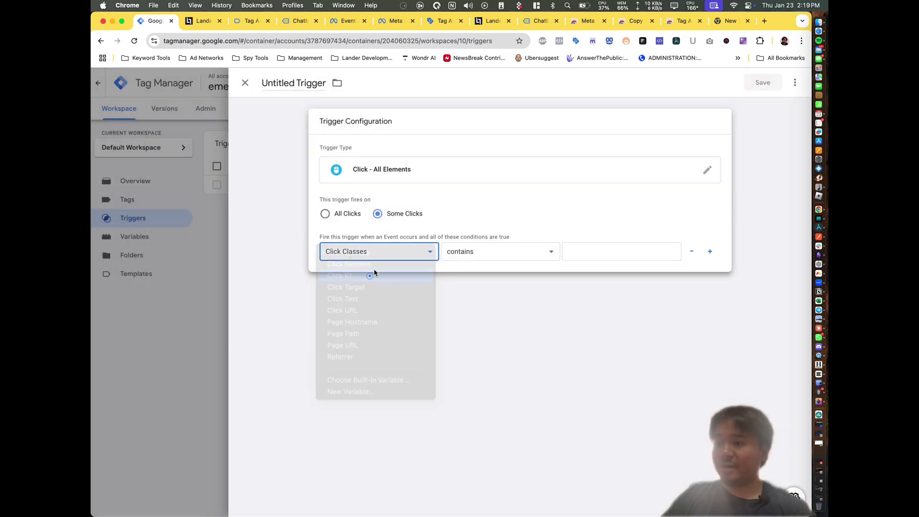
key(ctrl+Tab)
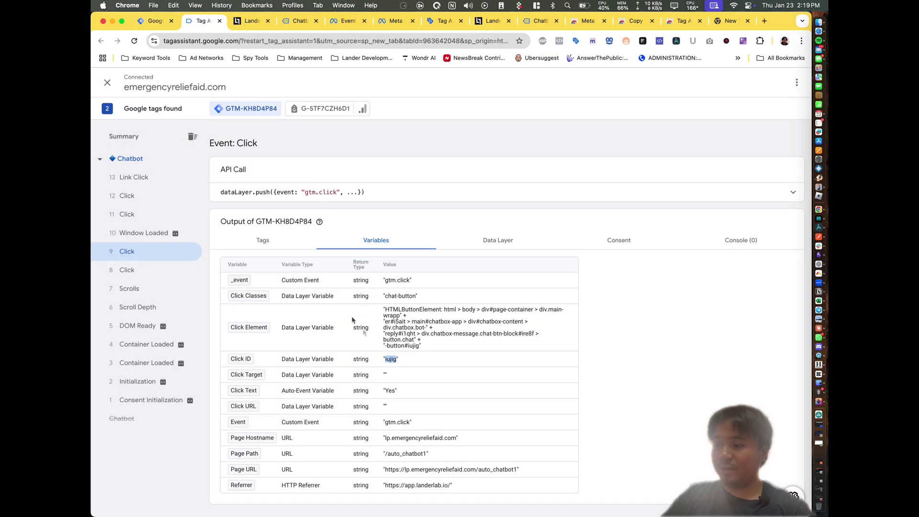
key(ctrl+shift+Tab)
click(596, 257)
text(iujig)
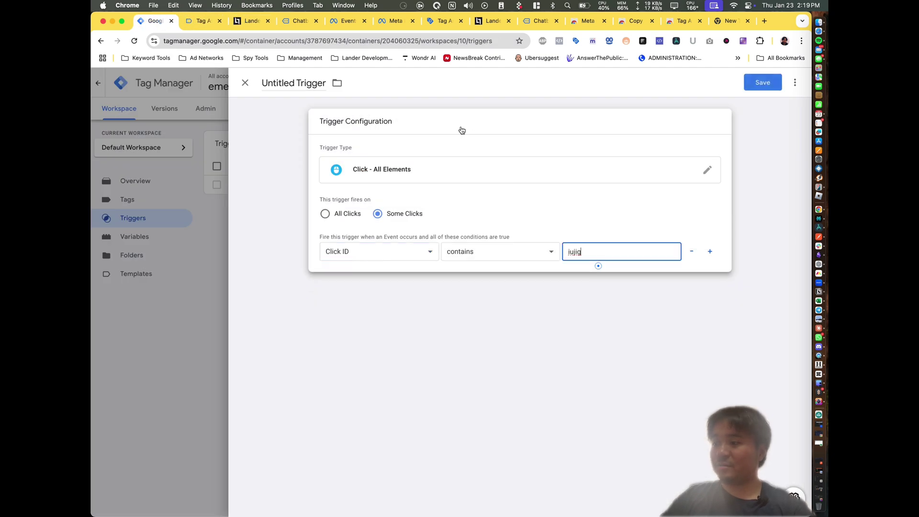
Name the trigger "Auto chatbot lander - 1st Yes" and save it
click(287, 82)
text(Auto chatbot lander - 1)
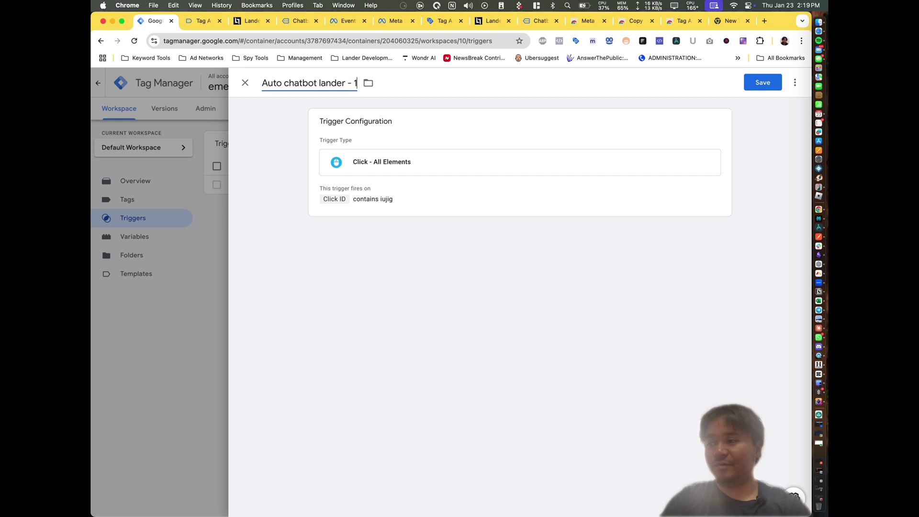
text(st yes)
key(BackSpace)
key(BackSpace)
key(BackSpace)
text(Yes)
click(747, 81)
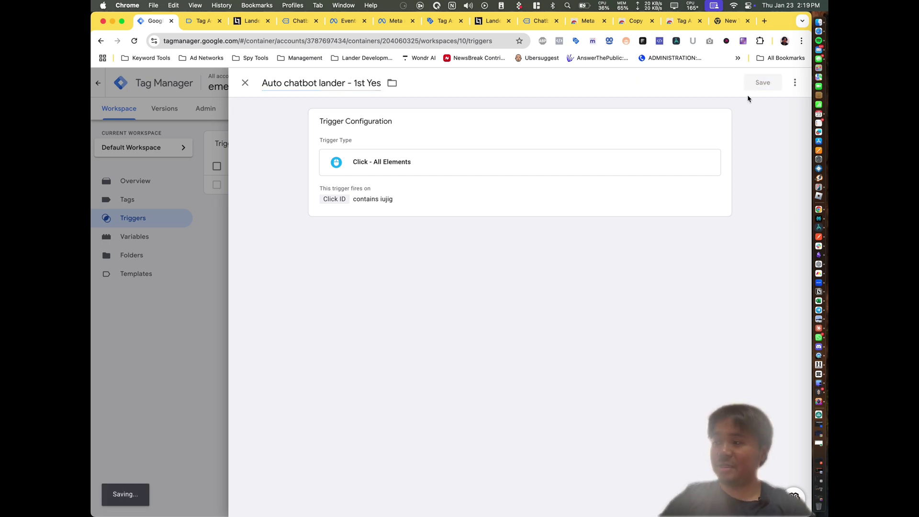
Copy the Click ID ivimg from Click event 11 in Tag Assistant and check which tags fired on Click event 12
click(200, 21)
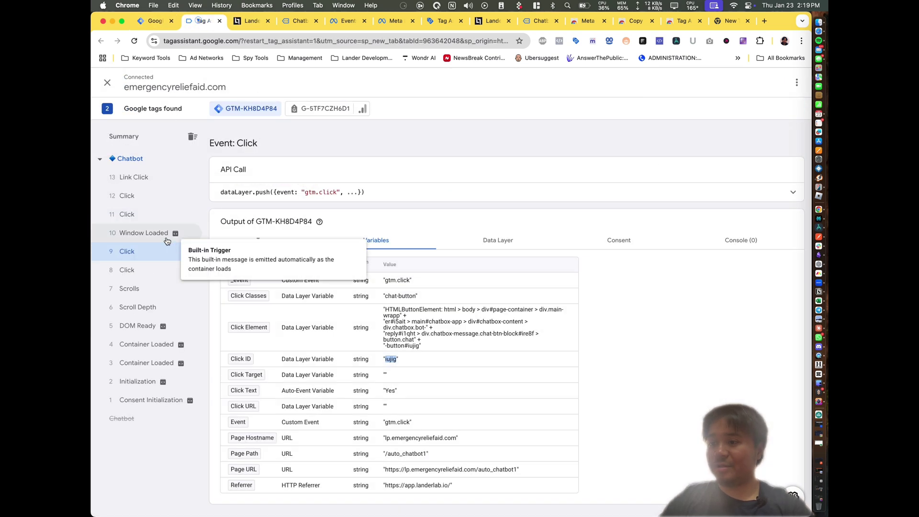
click(145, 217)
click(241, 242)
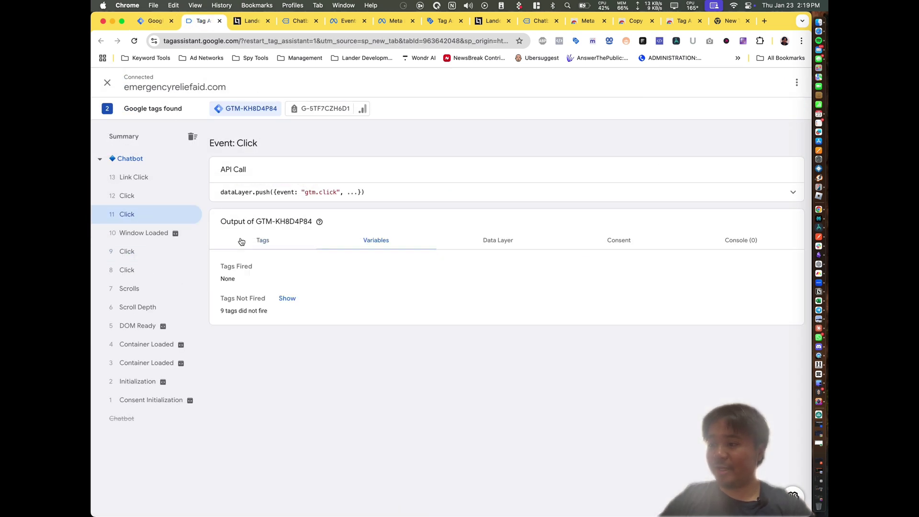
click(368, 240)
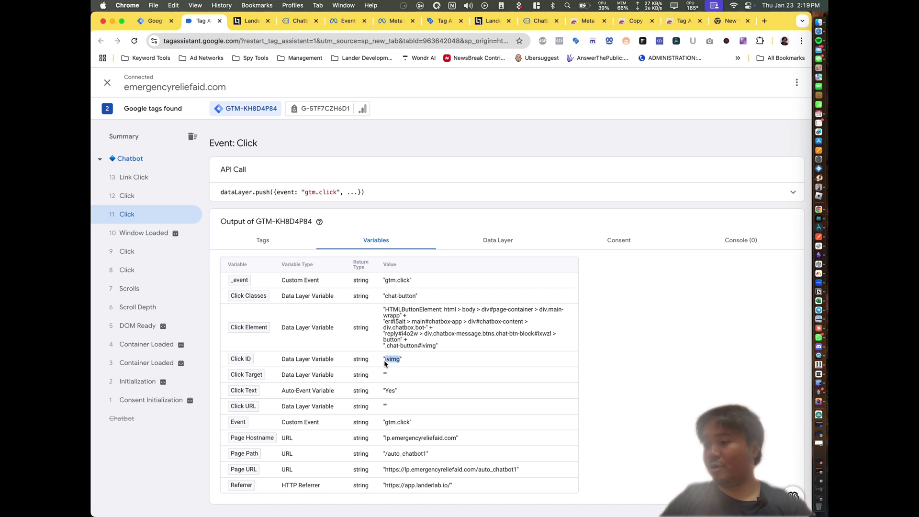
click(144, 195)
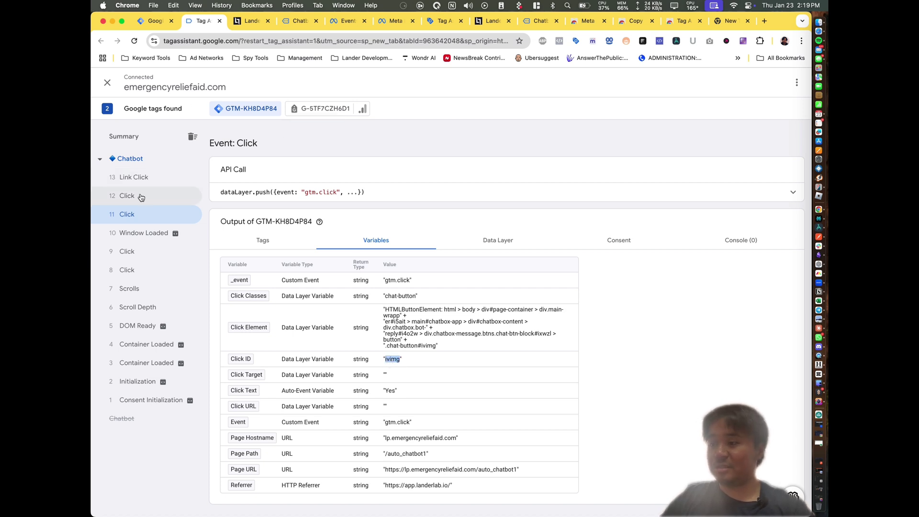
click(271, 239)
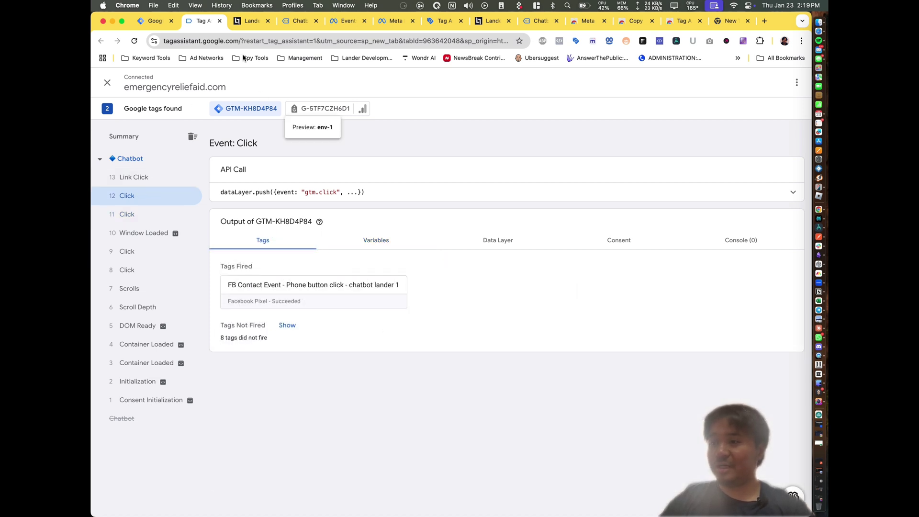
Switch to Tag Manager and start a new trigger named "Auto chatbot lander - 2nd Yes"
click(156, 21)
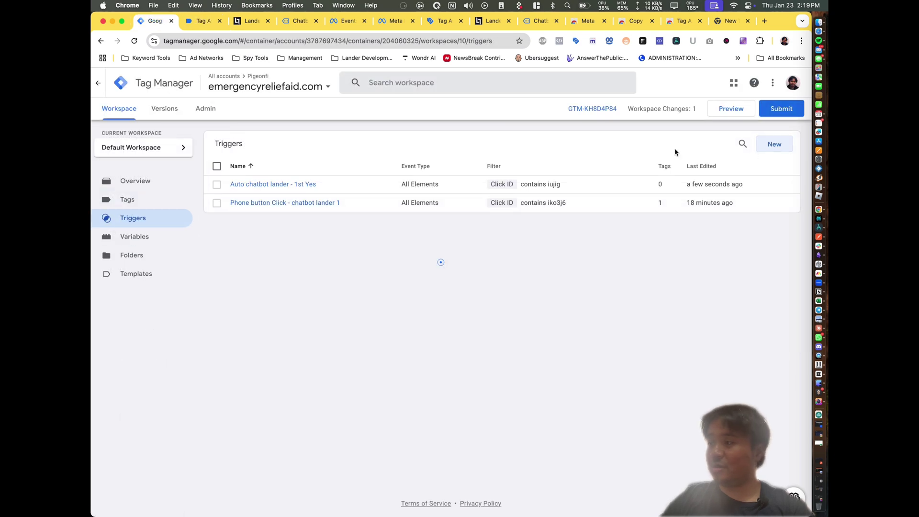
click(769, 145)
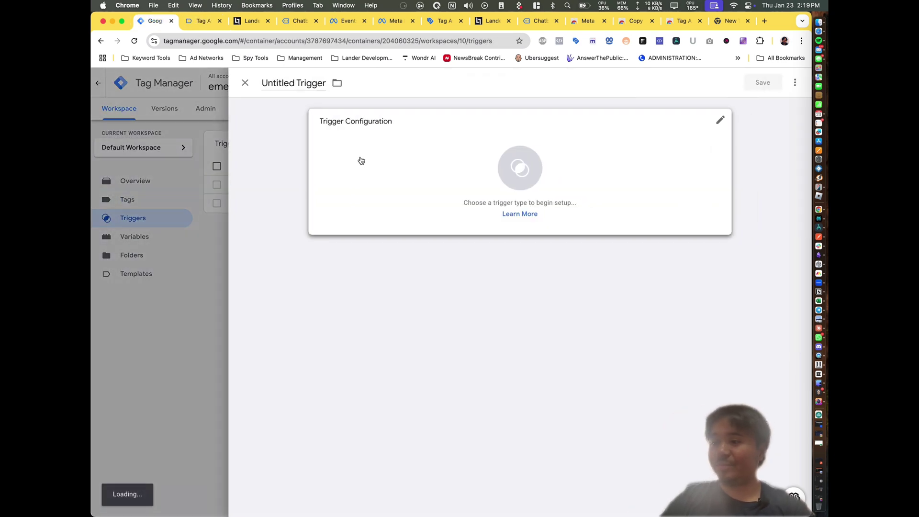
click(308, 82)
text(Auto chat)
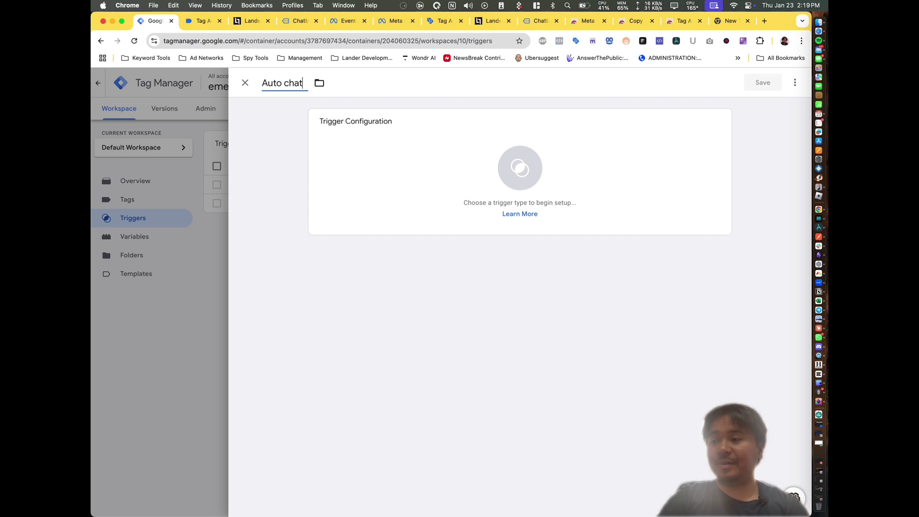
text(bot)
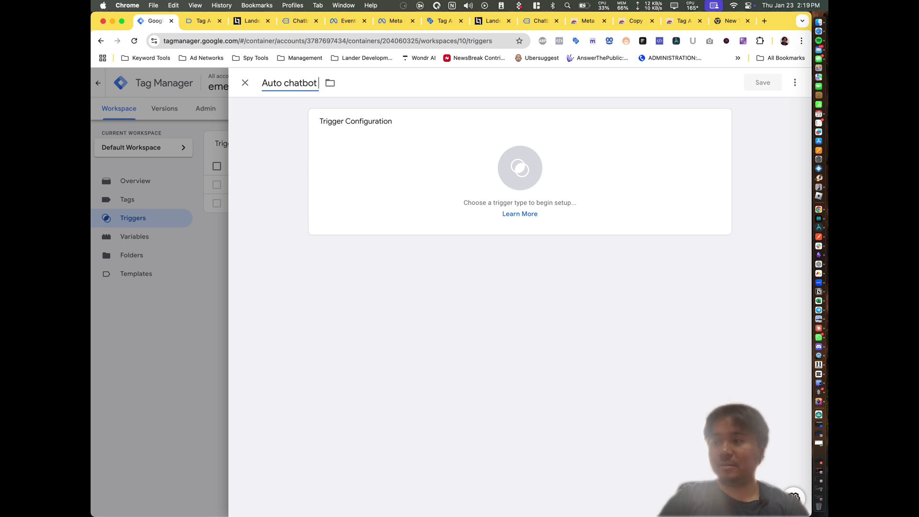
text( lander - 2nd Yes)
Configure the trigger as Click - All Elements firing on Some Clicks where Click ID contains ivimg, and save it
click(410, 139)
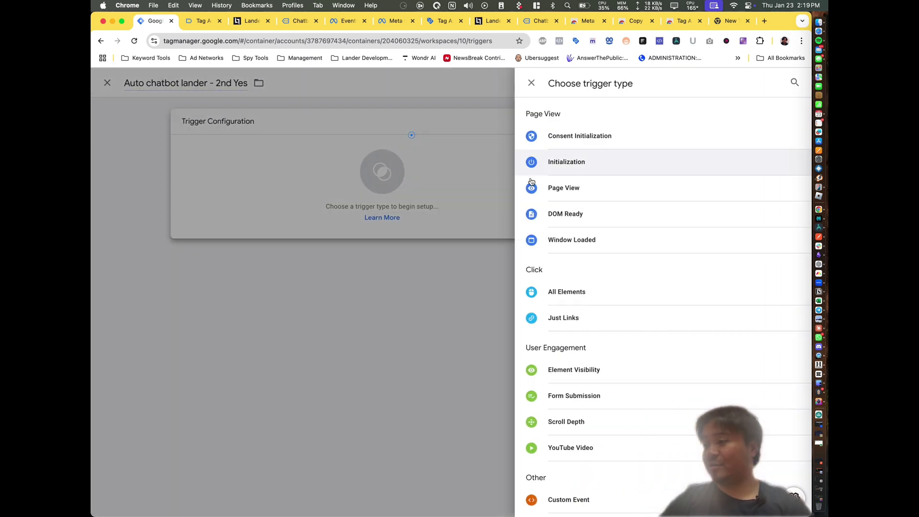
click(574, 288)
click(409, 214)
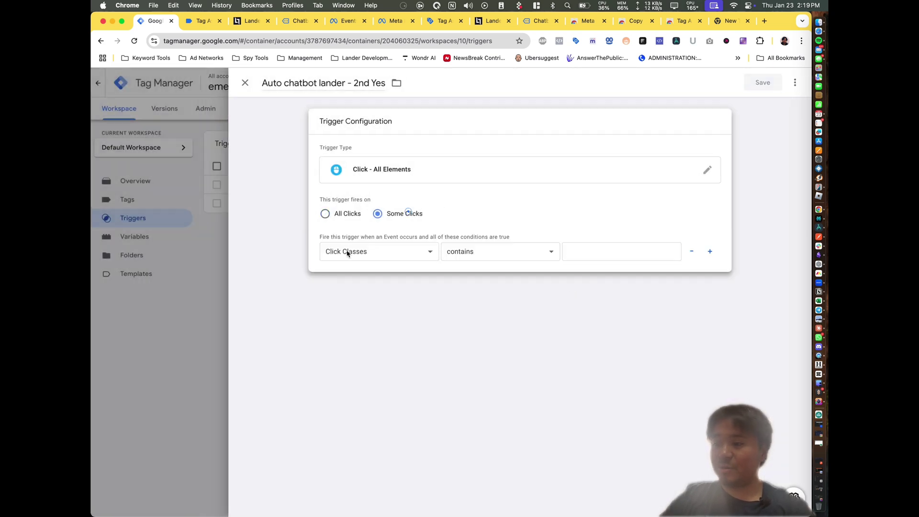
click(344, 251)
click(362, 282)
click(590, 251)
text(ivimg)
click(766, 87)
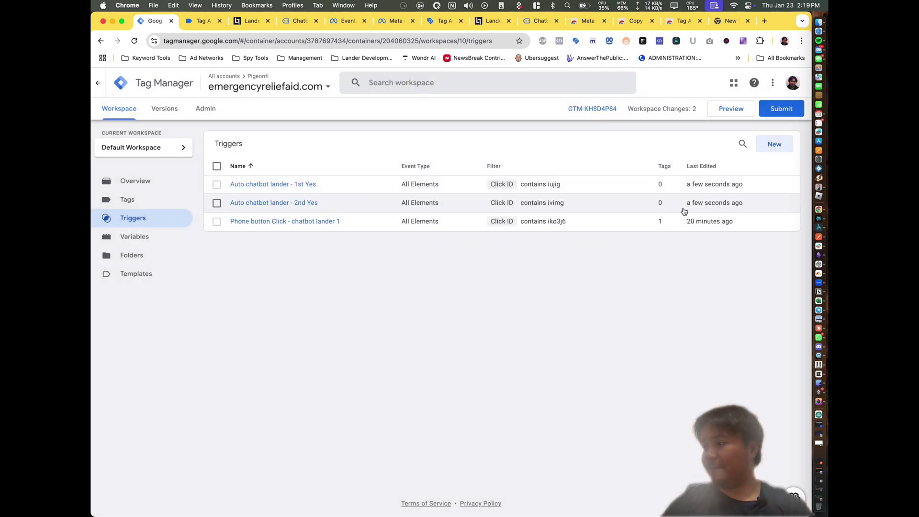
Switch to Tag Assistant and check the Click ID in the variables of Link Click event 13
click(243, 24)
click(209, 23)
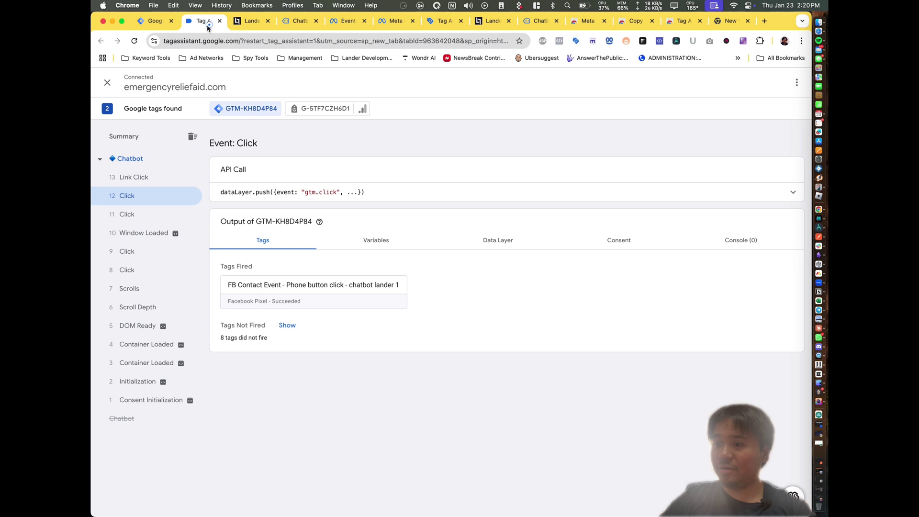
click(143, 178)
click(374, 242)
drag(431, 383, 396, 381)
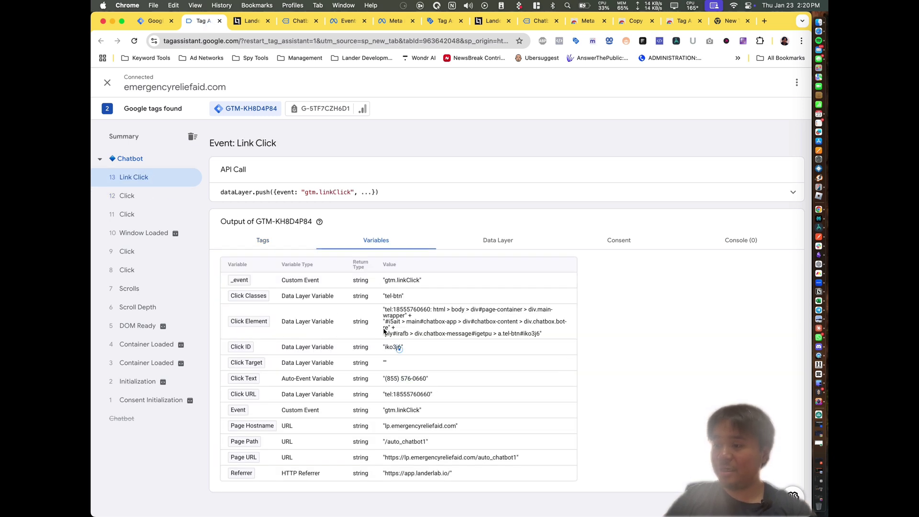
Return to Tag Manager and publish the workspace changes without a version name or description
click(149, 21)
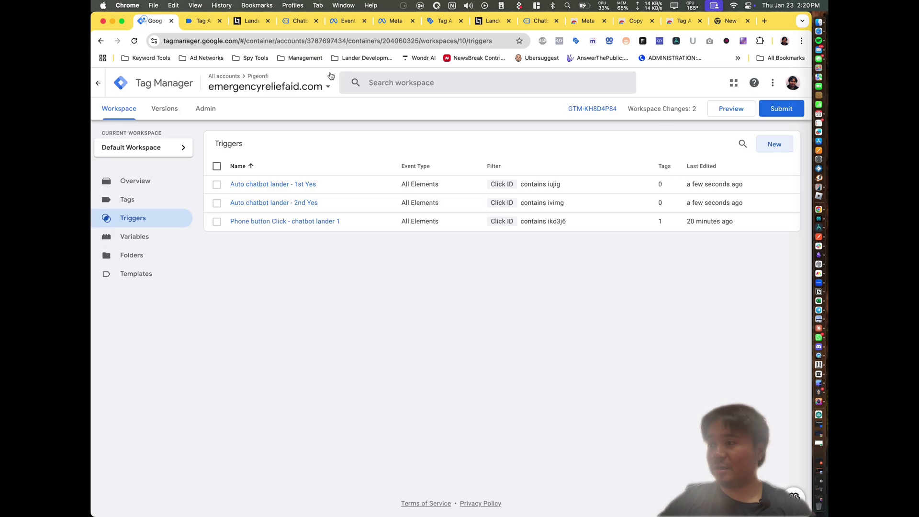
click(786, 108)
click(771, 84)
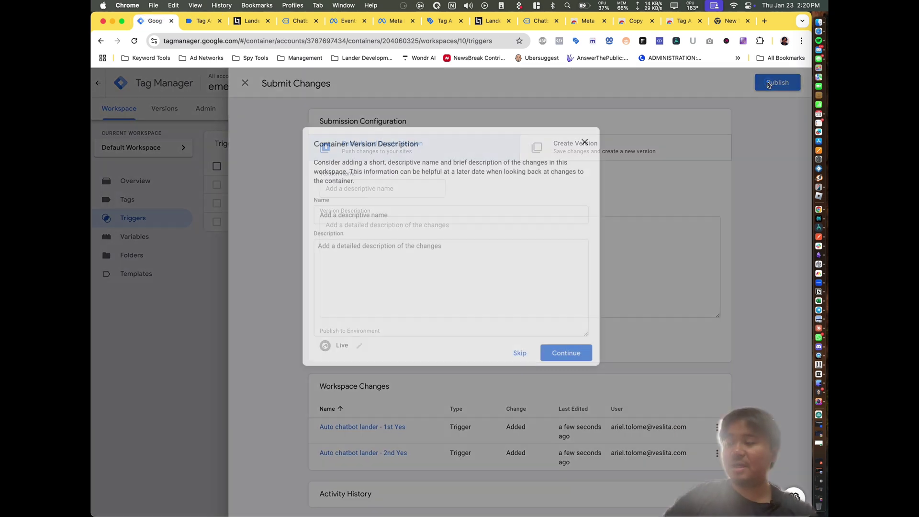
click(574, 353)
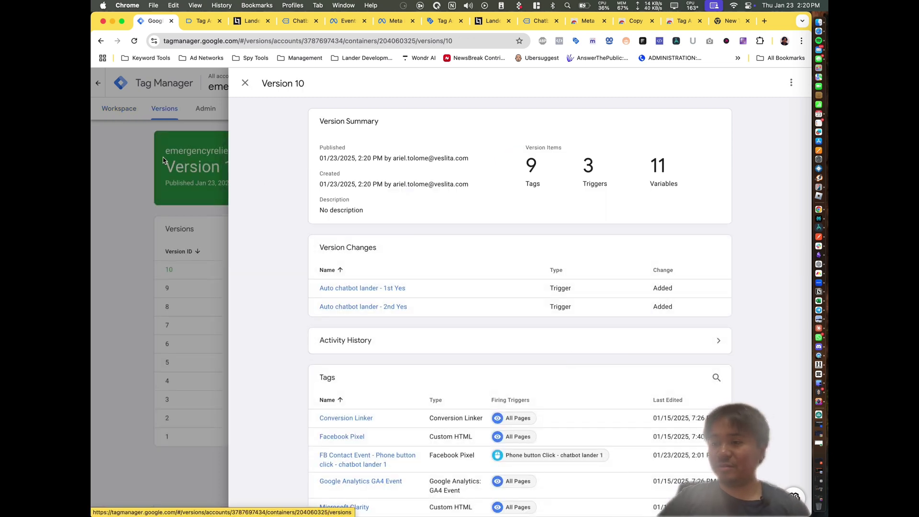
Open the tag "FB Contact Event - Phone button click - chatbot lander 1" from the workspace's tags
click(123, 113)
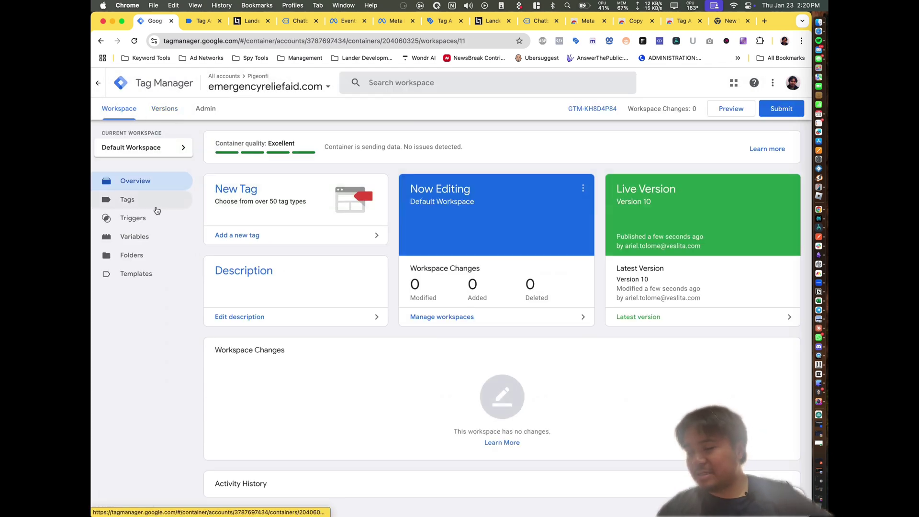
click(156, 207)
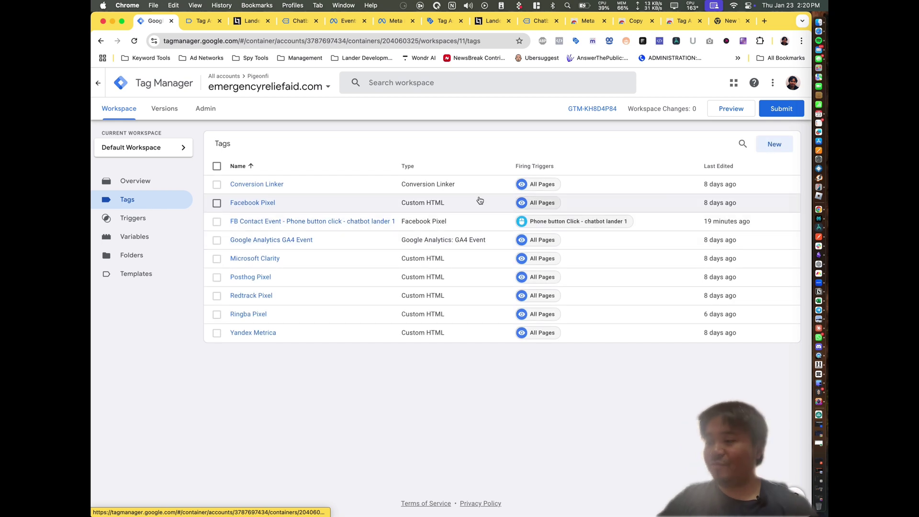
click(472, 222)
click(464, 221)
click(345, 222)
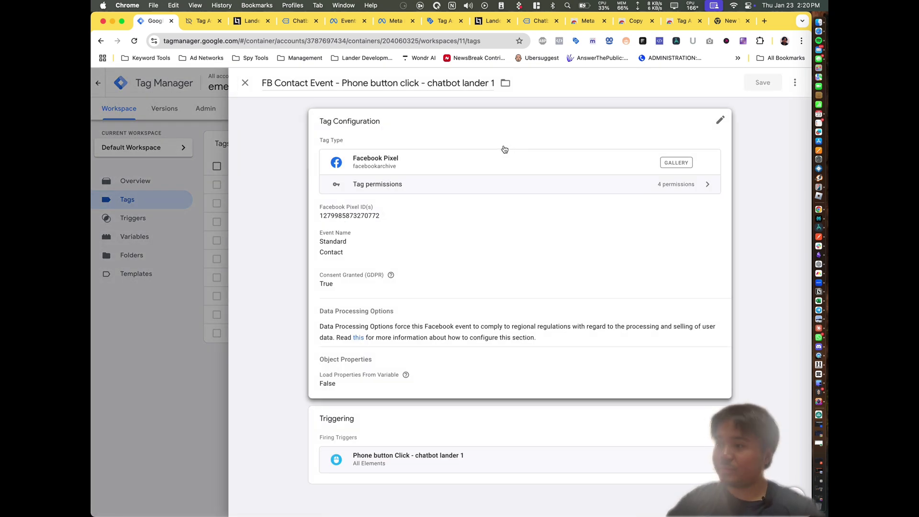
Examine the phone button tag's Facebook Pixel ID and its standard event options, and close it unchanged
click(412, 174)
double_click(395, 232)
click(394, 233)
double_click(394, 233)
click(393, 233)
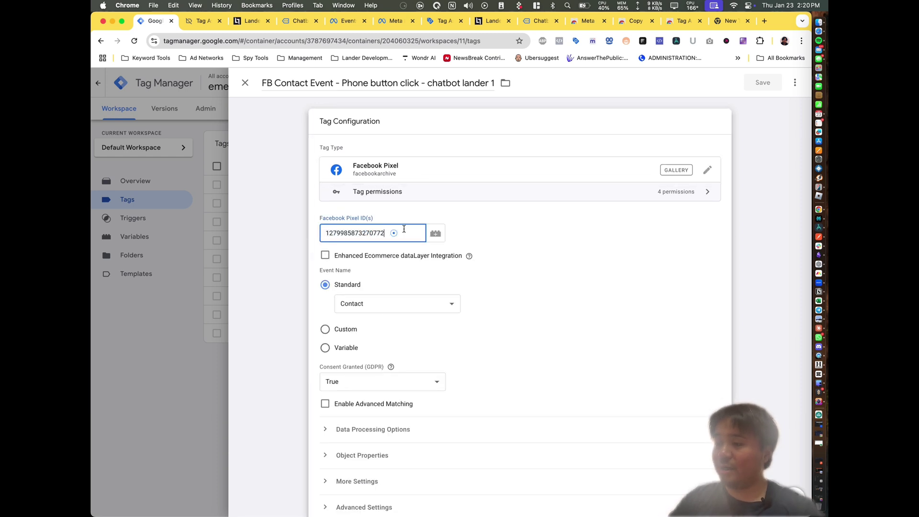
scroll(393, 228, down, 2)
click(346, 214)
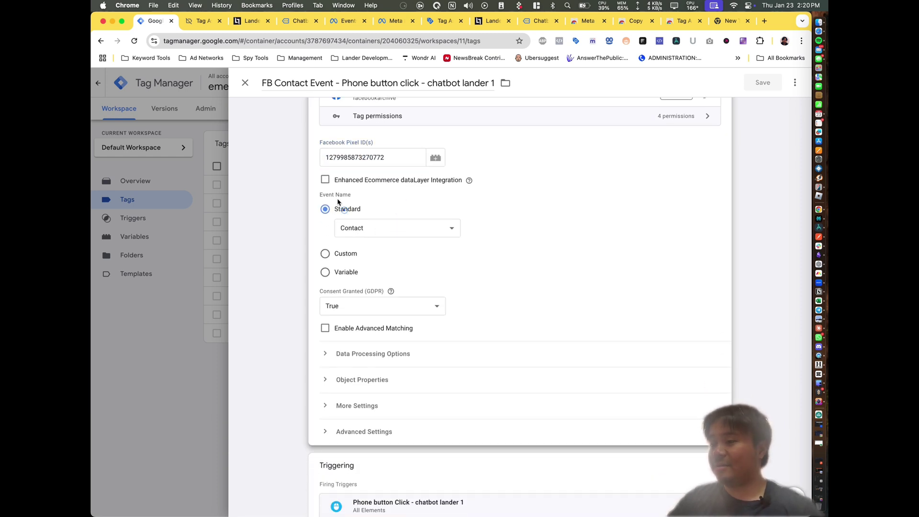
click(372, 230)
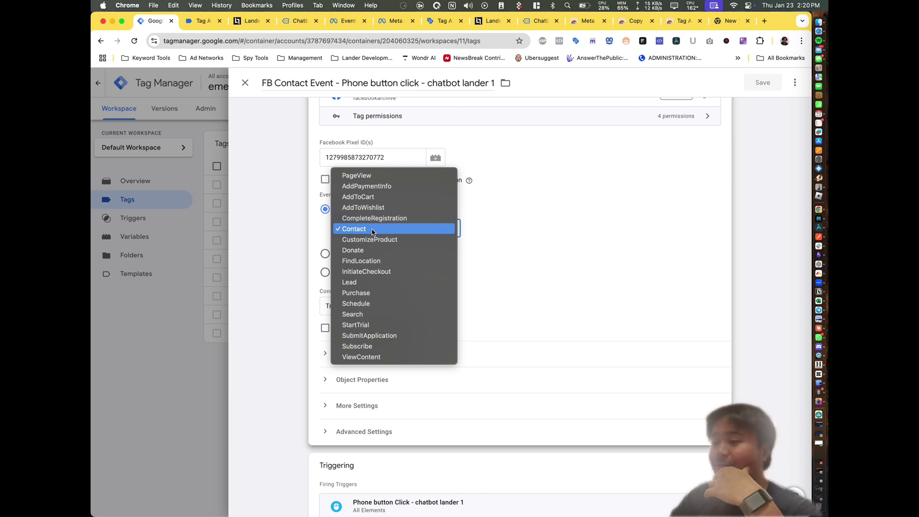
click(203, 256)
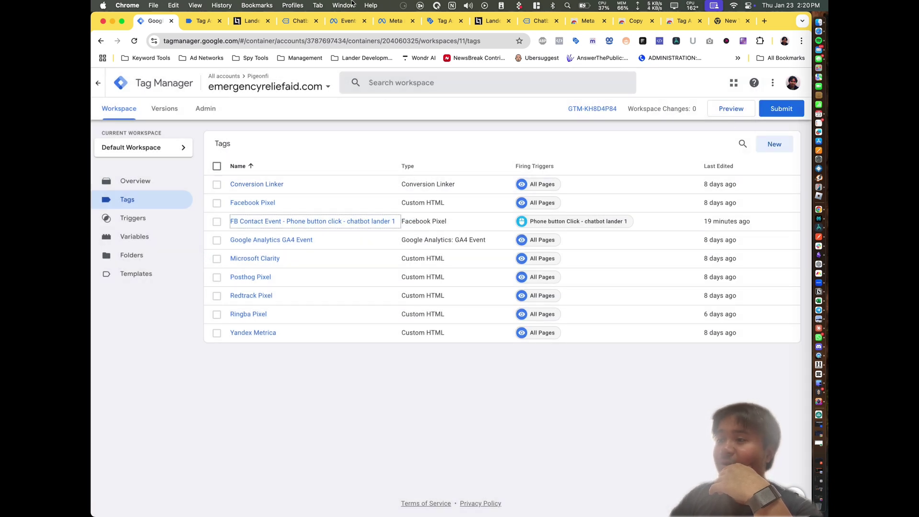
Create a new tag using the Facebook Pixel template by facebookarchive, searching the Community Template Gallery for "facebook"
click(771, 143)
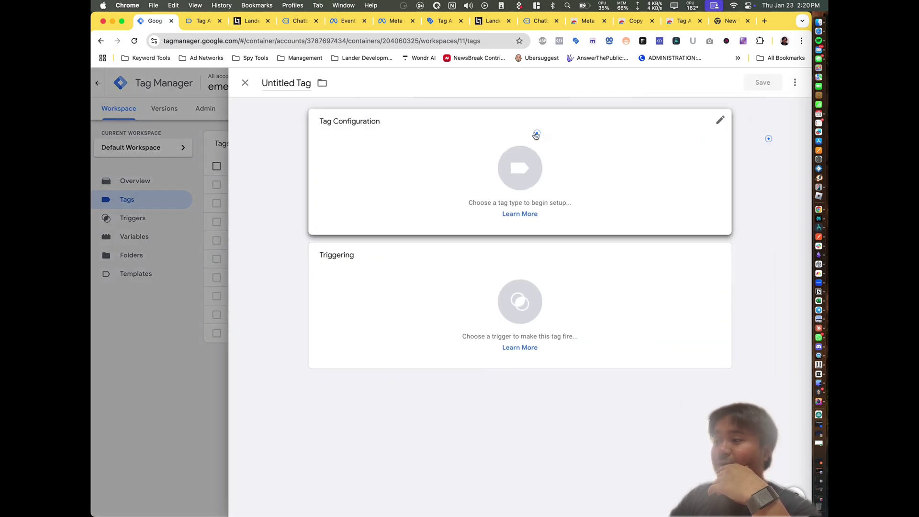
click(536, 135)
scroll(627, 439, down, 3)
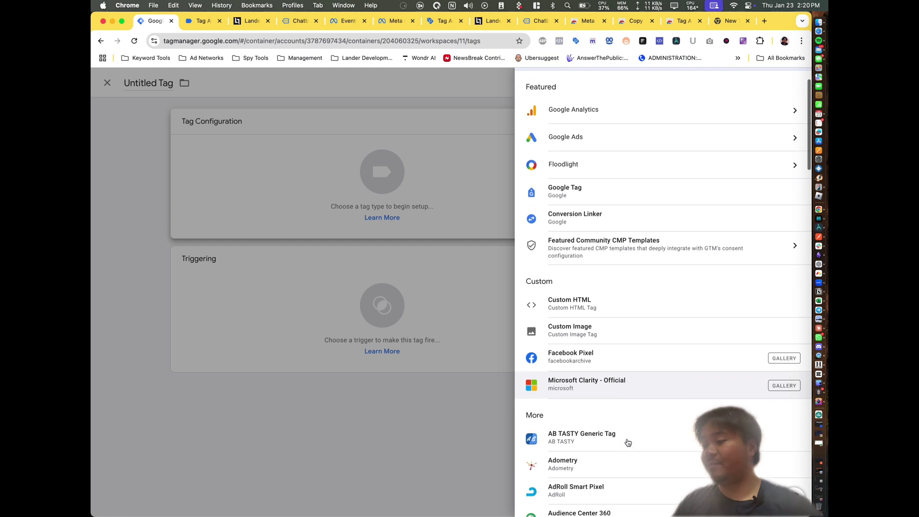
scroll(625, 122, up, 3)
click(718, 111)
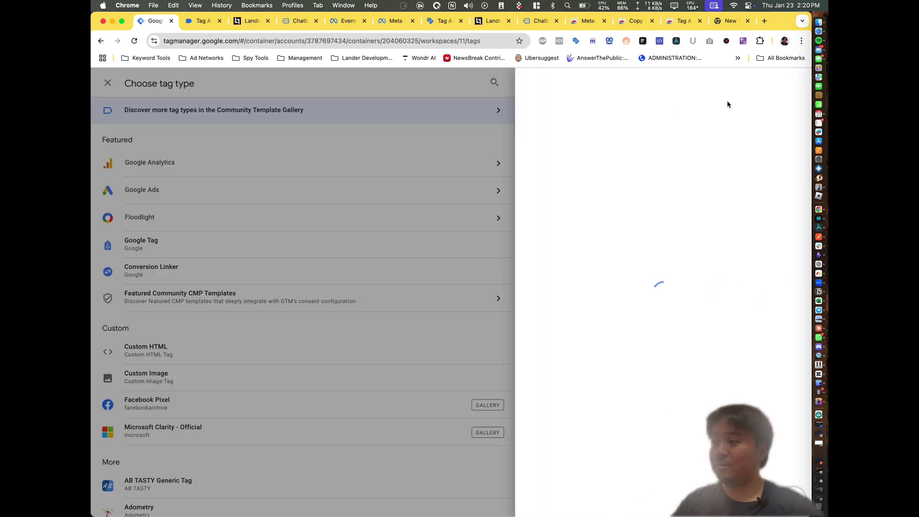
click(785, 84)
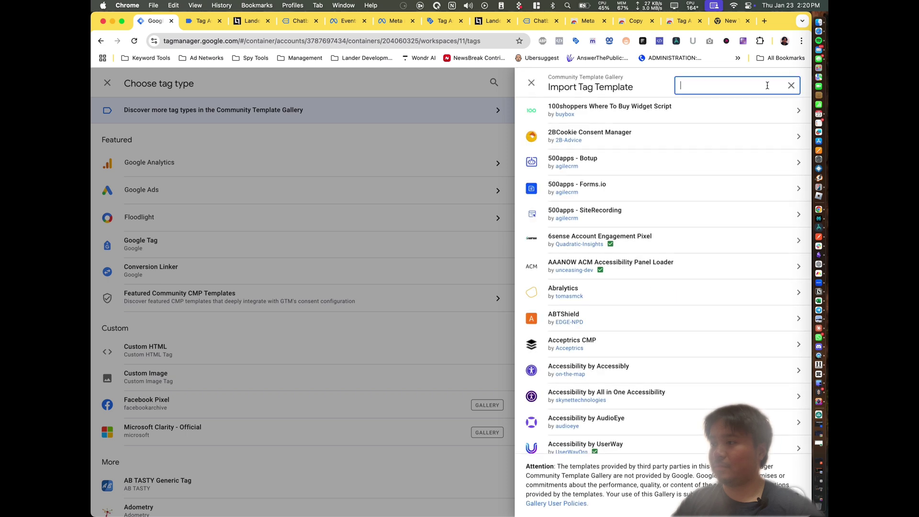
text(facebook)
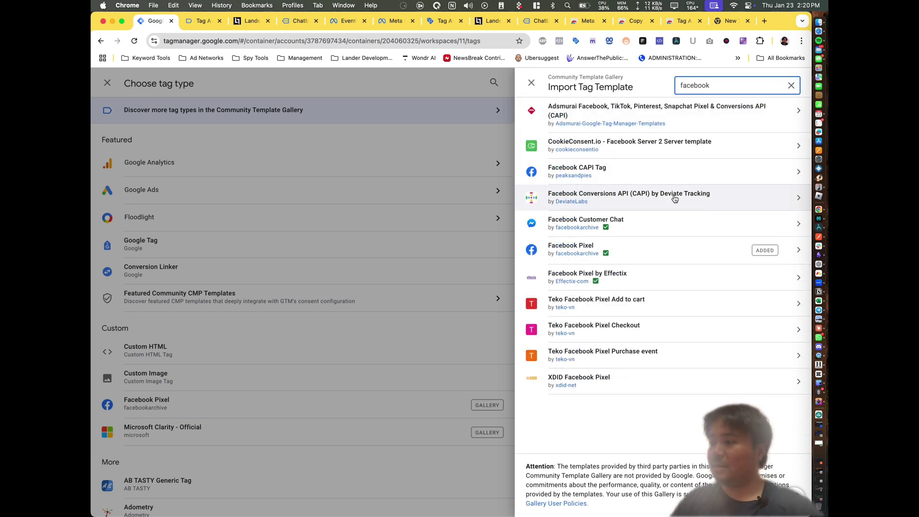
click(661, 247)
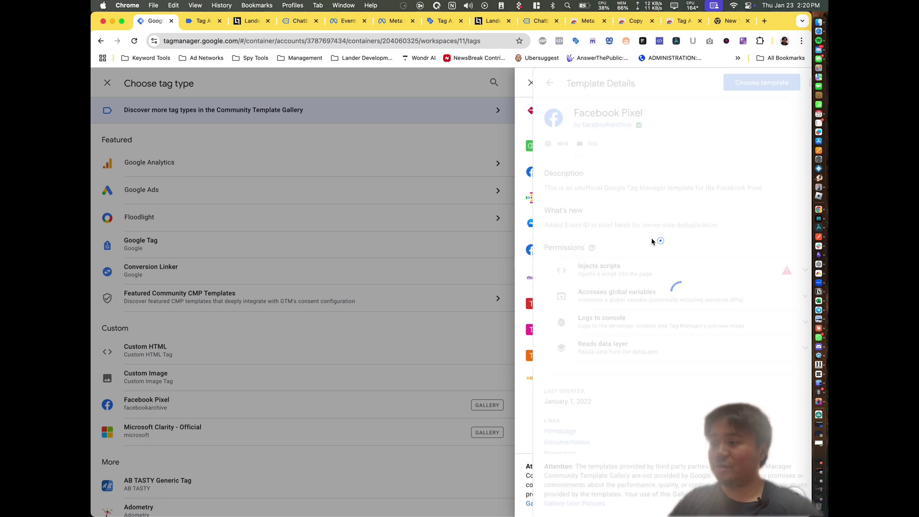
click(732, 82)
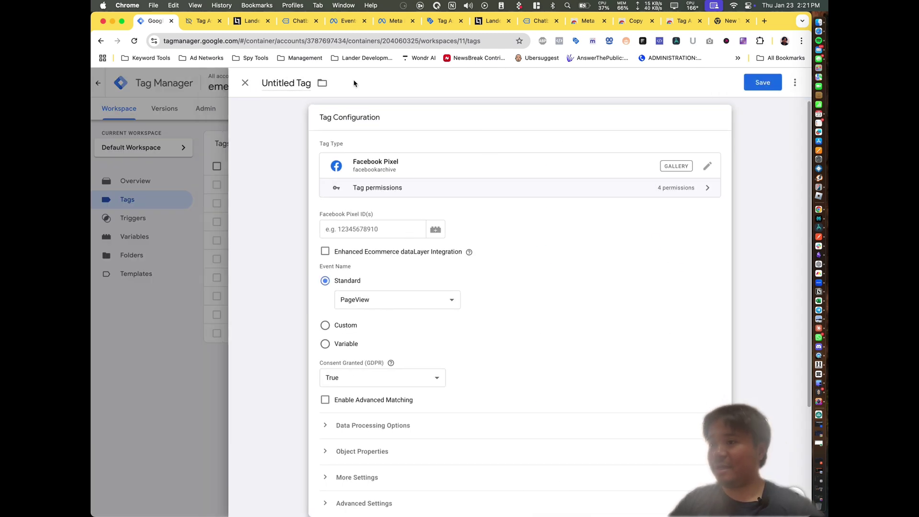
Copy the emergencyreliefaid.com dataset ID from Meta Events Manager into the new tag's Facebook Pixel ID
click(299, 21)
click(344, 21)
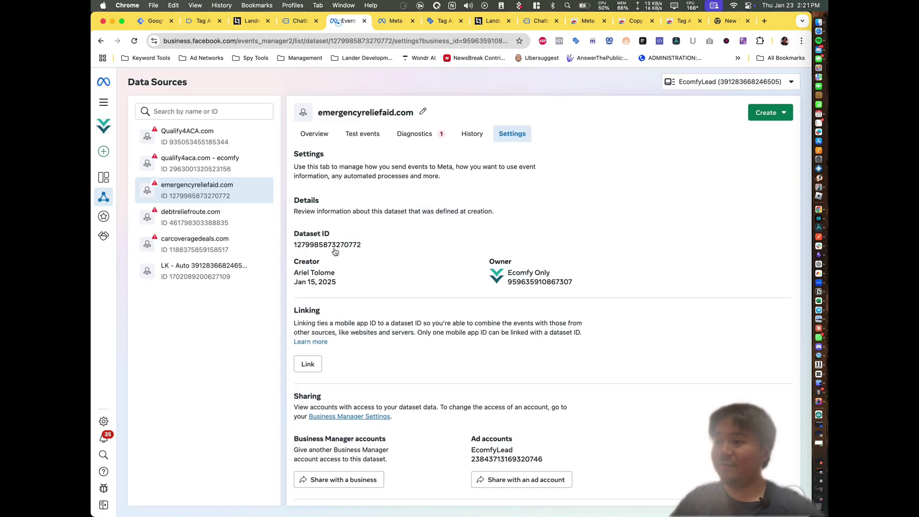
click(355, 229)
key(super+v)
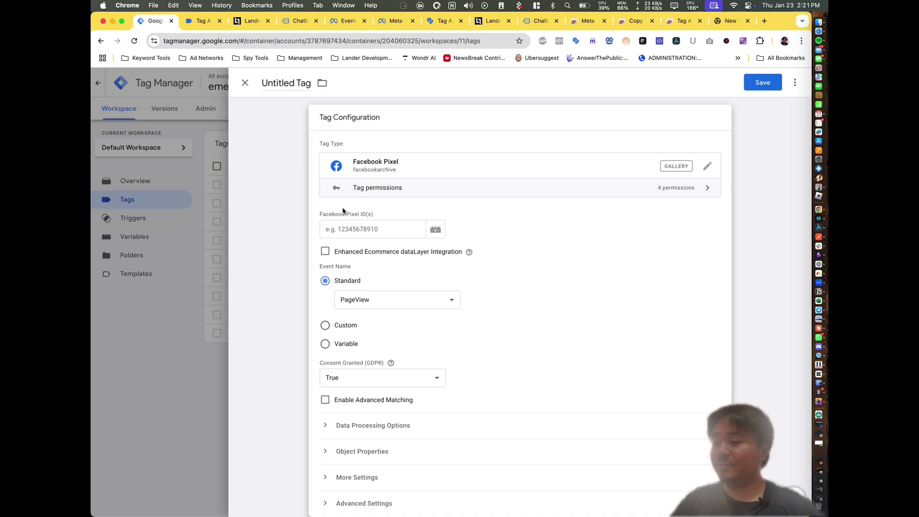
Look through the standard event names and name the tag "FB Subscribe - 2nd button yes"
click(362, 302)
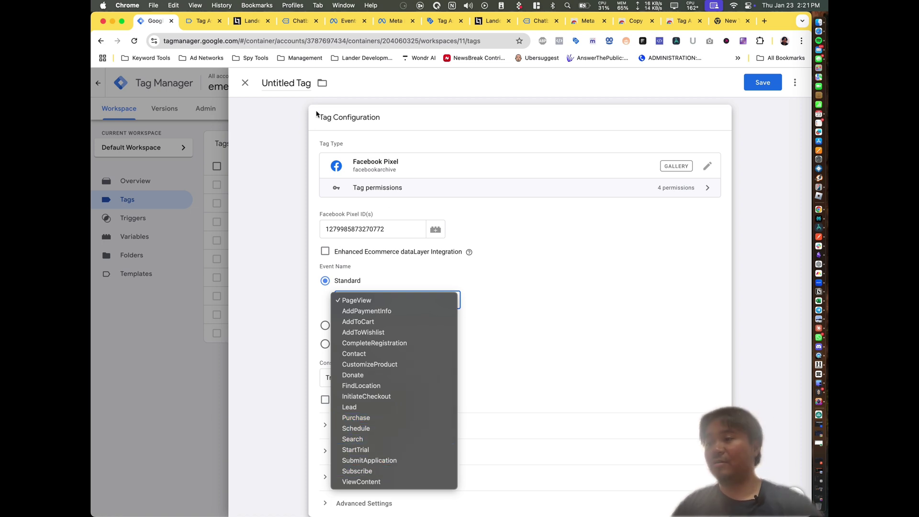
click(292, 84)
click(292, 84)
text(FB C)
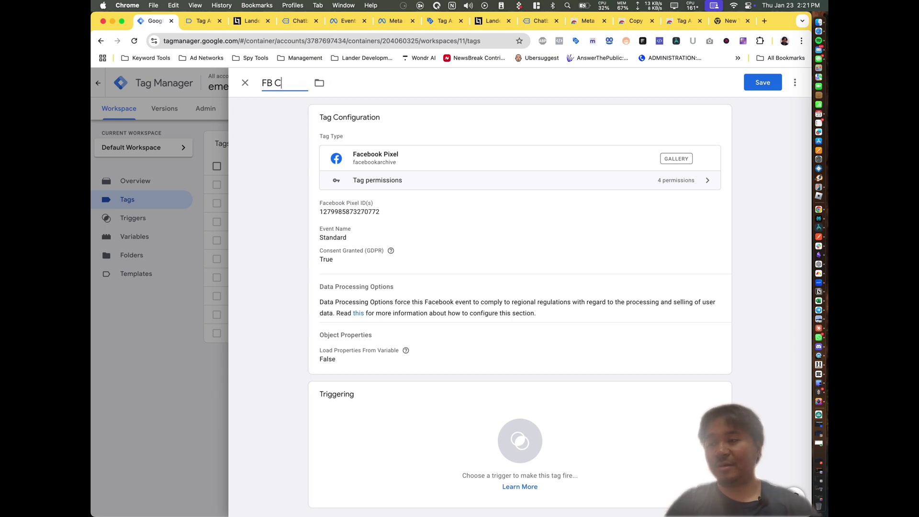
text(ubscribe - 2nd button)
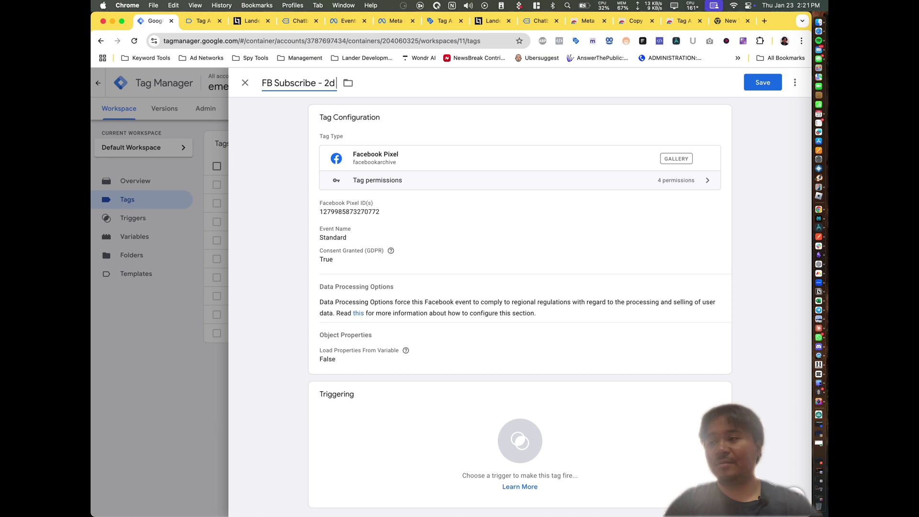
text( yes)
Set the tag's standard event to Subscribe and add "Auto chatbot lander - 2nd Yes" as its firing trigger
click(443, 242)
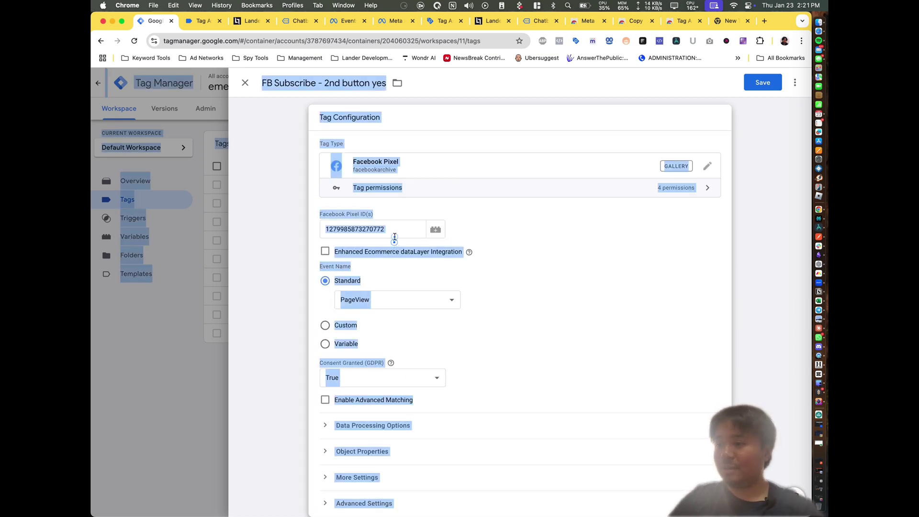
click(394, 298)
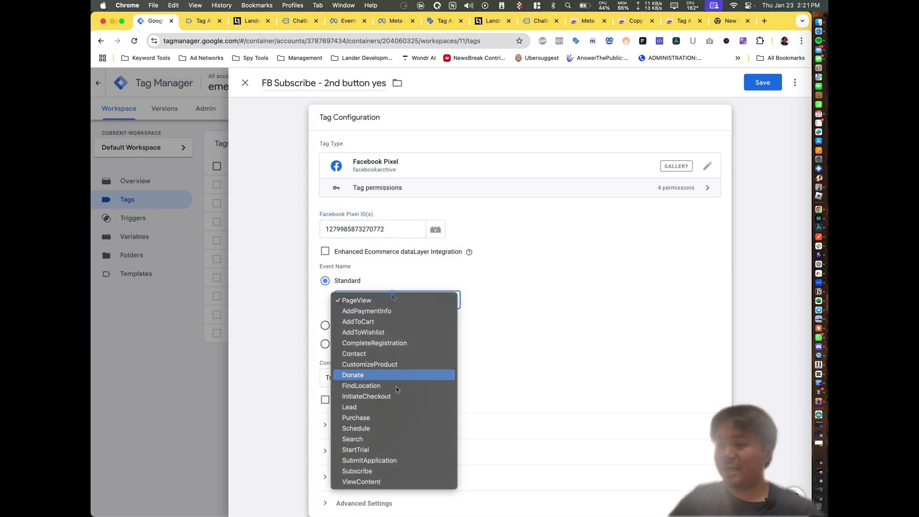
click(398, 471)
scroll(543, 336, down, 3)
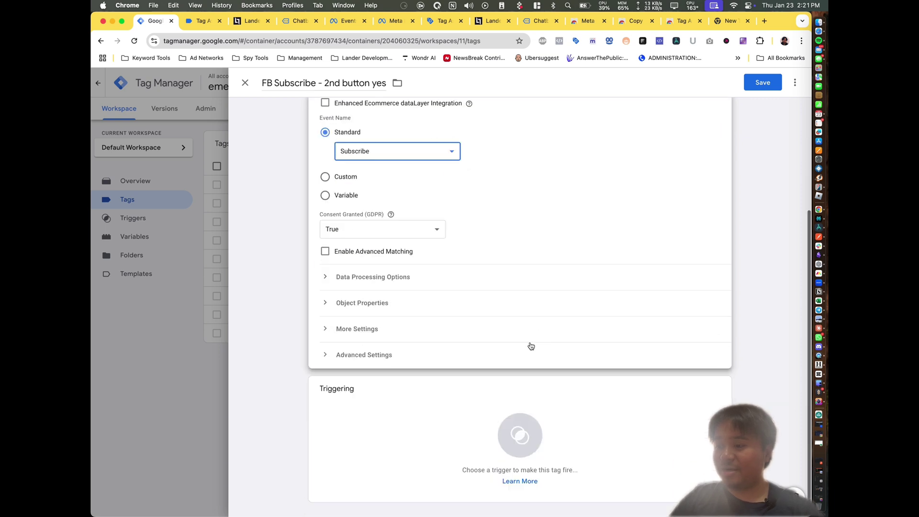
click(522, 426)
click(337, 163)
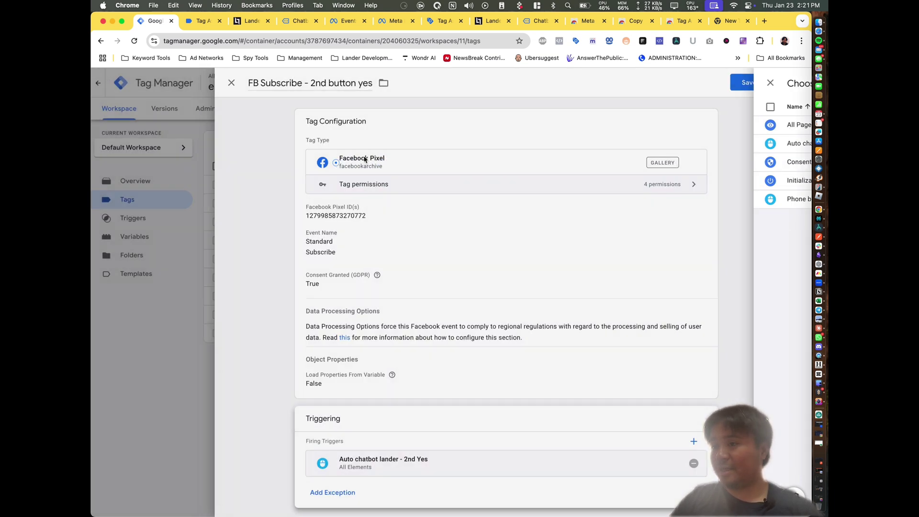
Save the "FB Subscribe - 2nd button yes" tag and publish the workspace changes to Live without a version name or description
click(761, 83)
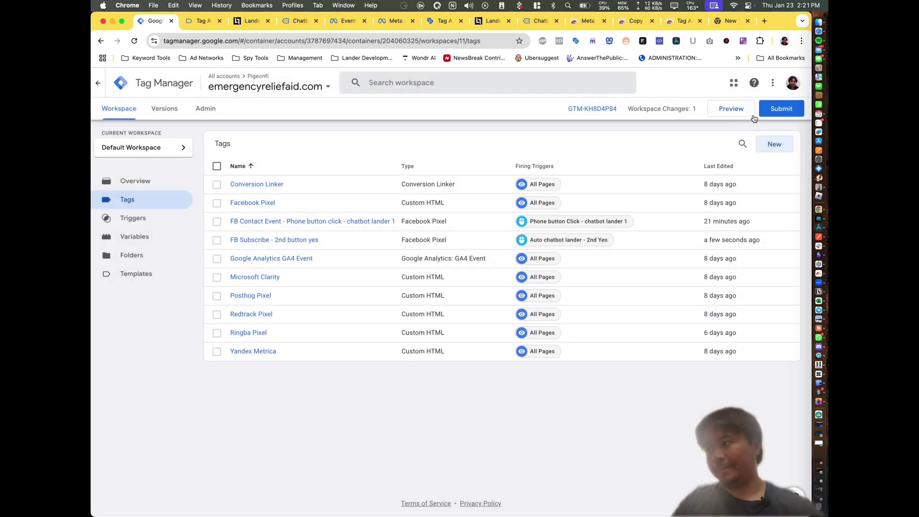
click(776, 107)
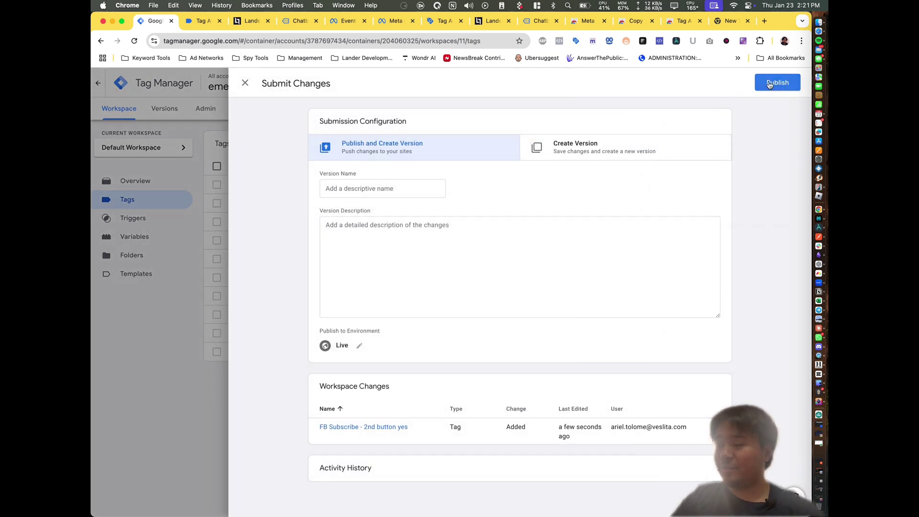
click(778, 82)
click(567, 352)
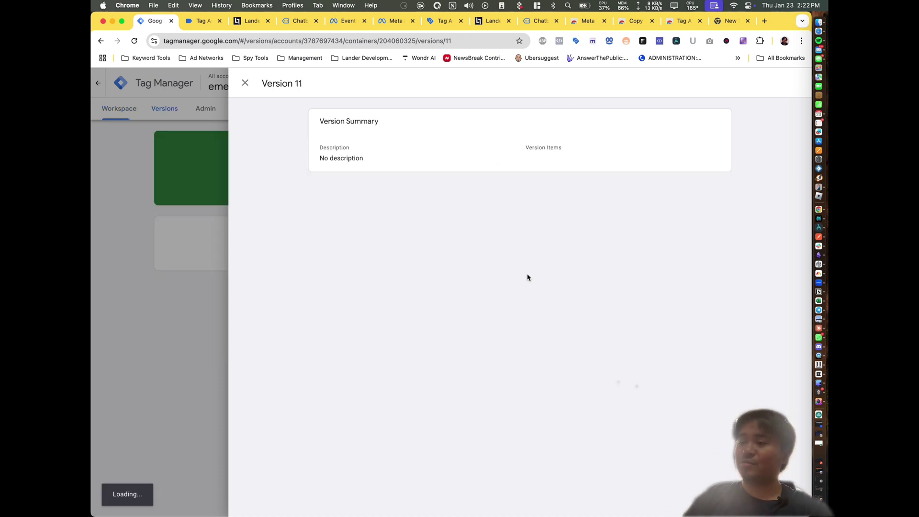
click(169, 146)
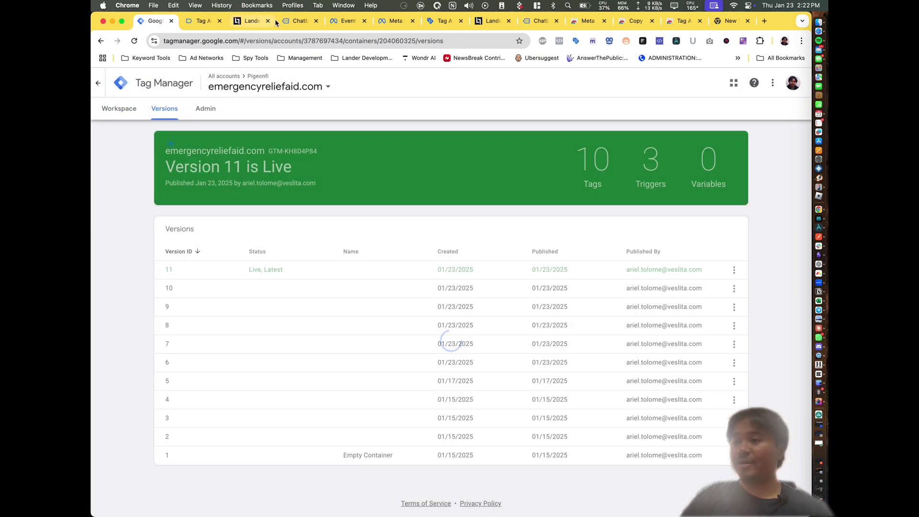
Reload the auto_chatbot1 lander and check its detected pixel events with Meta Pixel Helper
click(299, 21)
click(251, 21)
click(298, 21)
click(290, 38)
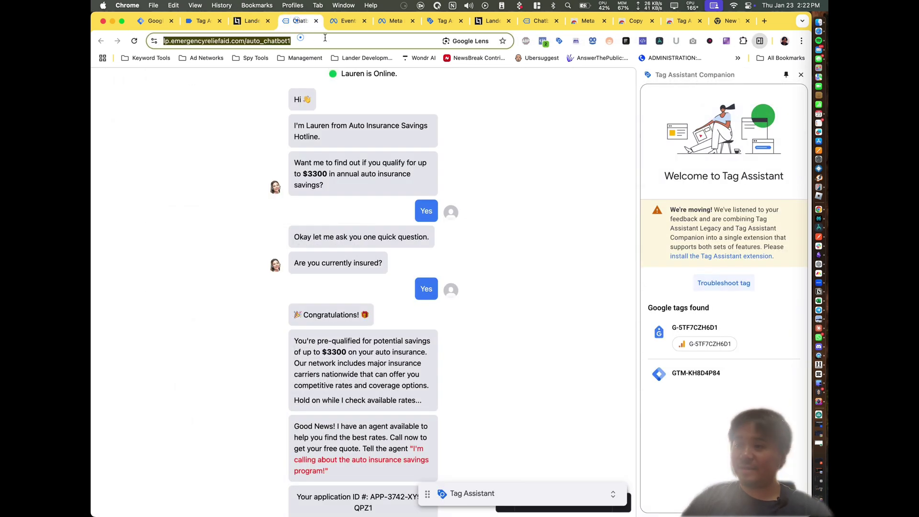
key(Return)
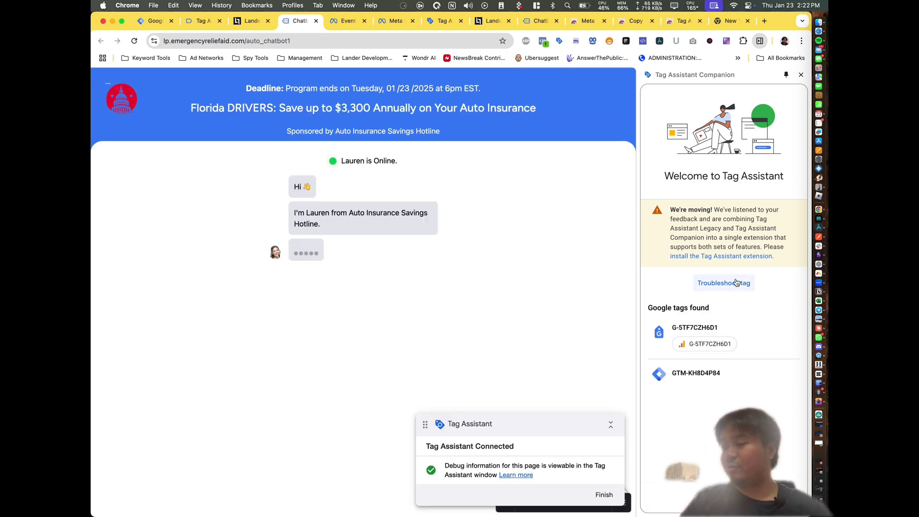
click(546, 44)
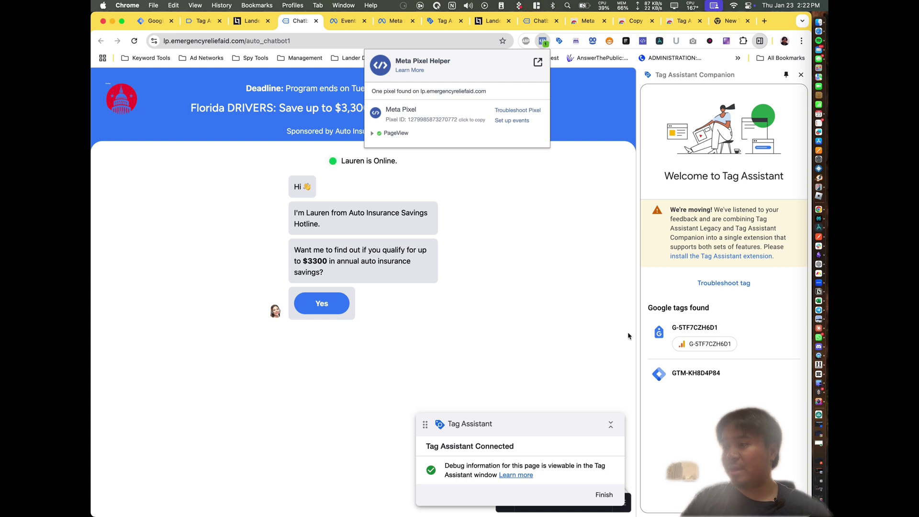
click(592, 297)
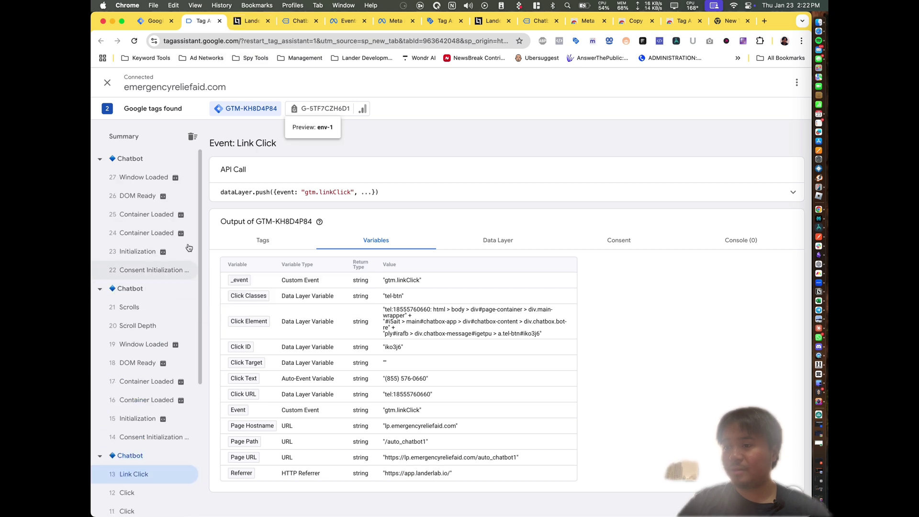
Close the old Tag Assistant debug tab and the chatbot lander tab connected to it
click(220, 20)
click(253, 21)
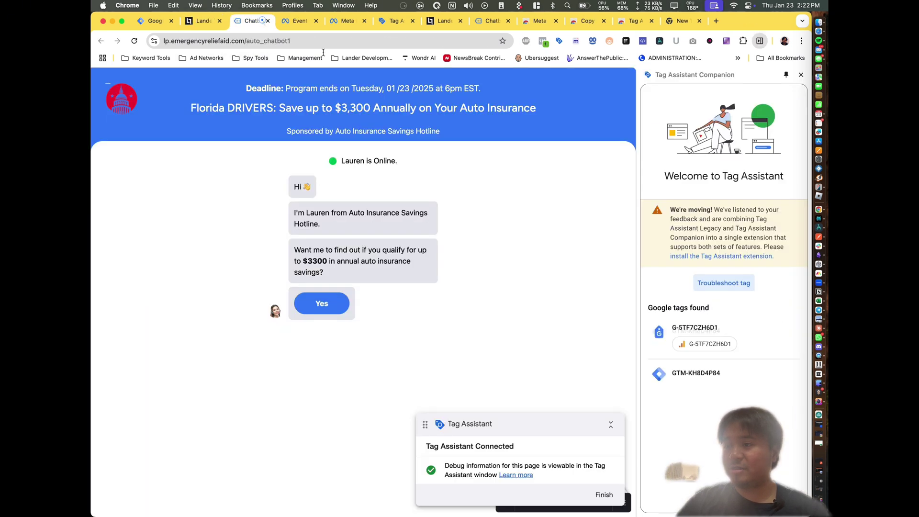
click(610, 496)
key(super+w)
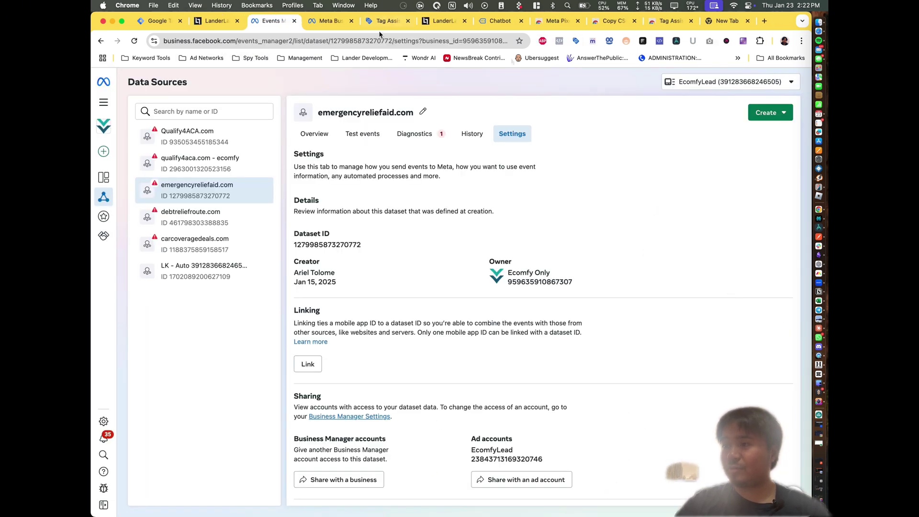
Open lp.emergencyreliefaid.com/auto_chatbot1 from LanderLab's auto ecomfy folder and connect a new Tag Assistant troubleshooting session to it
click(332, 23)
click(442, 21)
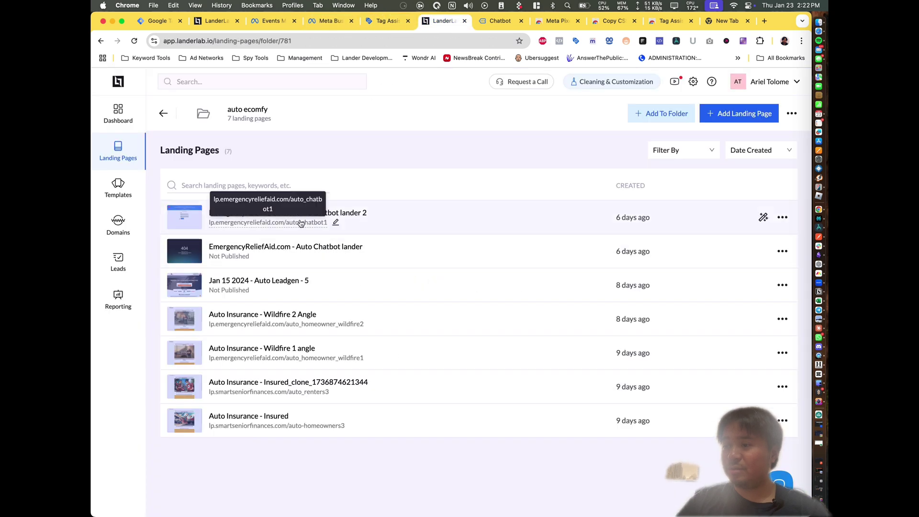
click(301, 222)
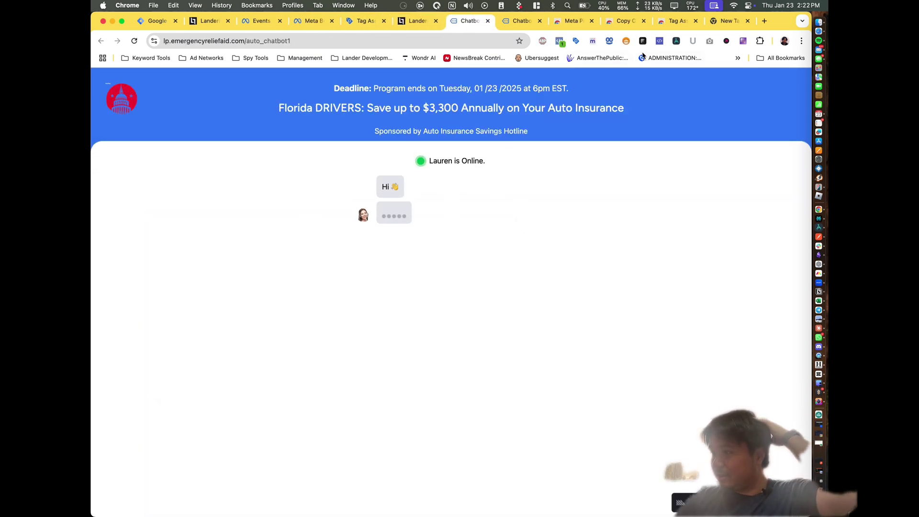
click(575, 41)
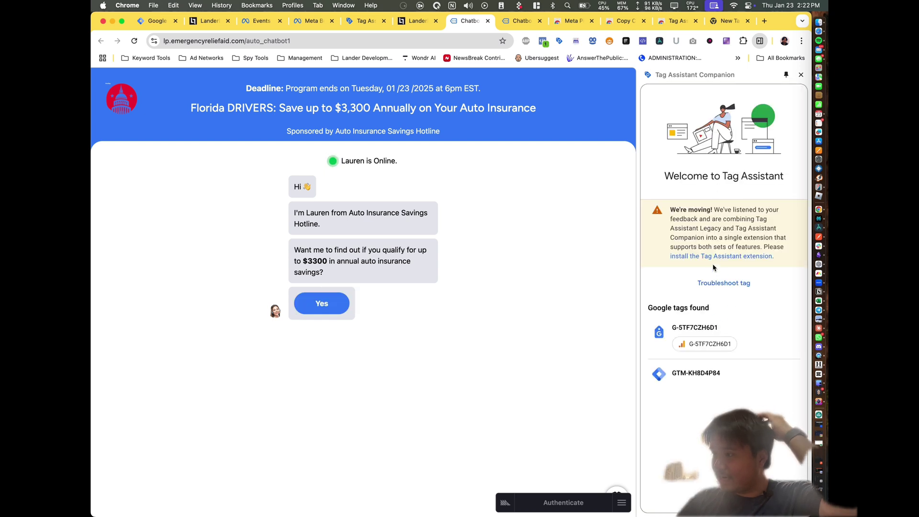
click(712, 283)
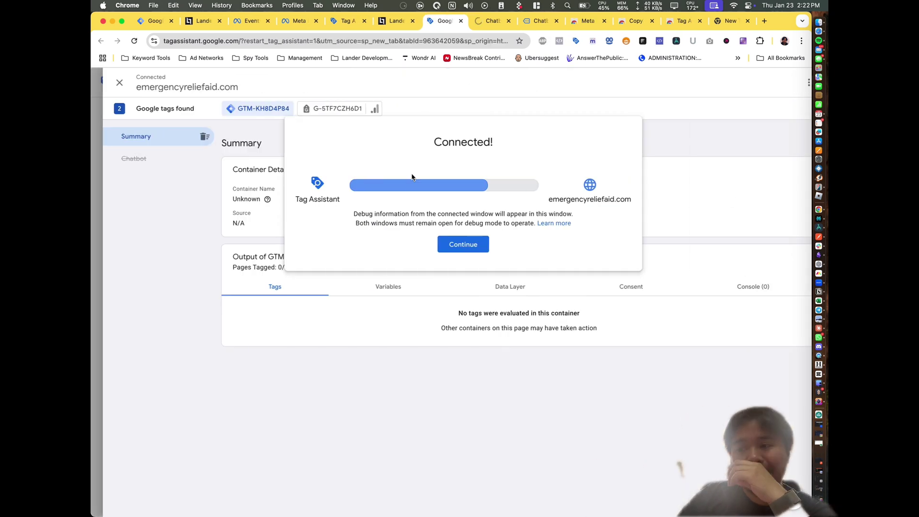
click(432, 243)
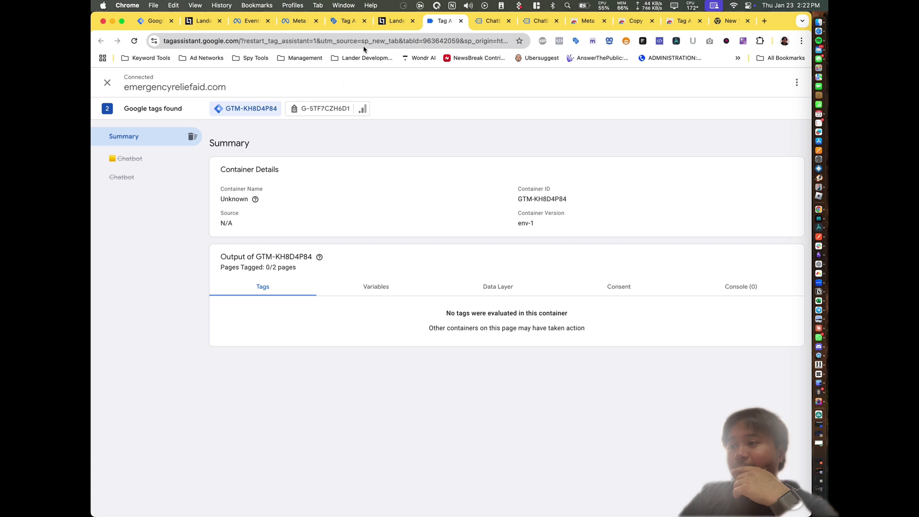
Answer Yes to the chatbot's first question, collapse the Tag Assistant badge, and check the recorded events in Tag Assistant
click(389, 21)
key(ctrl+Tab)
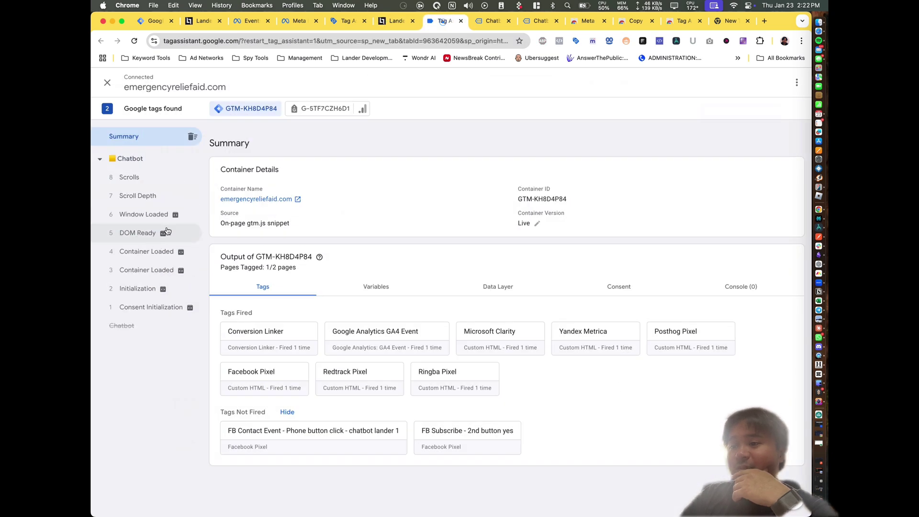
click(396, 21)
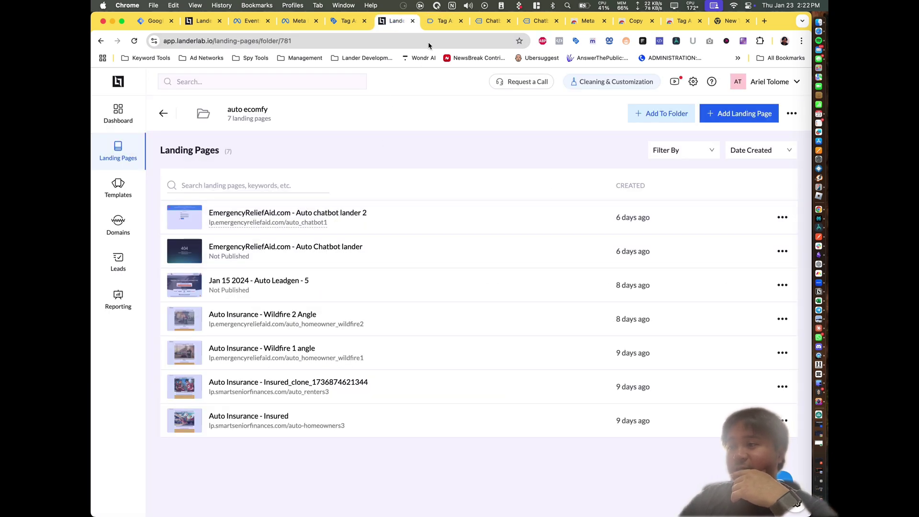
click(435, 24)
click(428, 24)
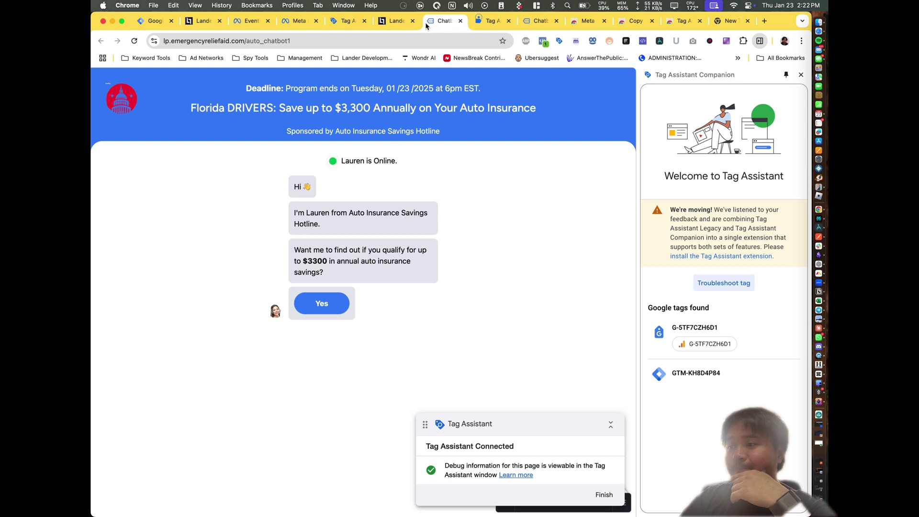
click(321, 314)
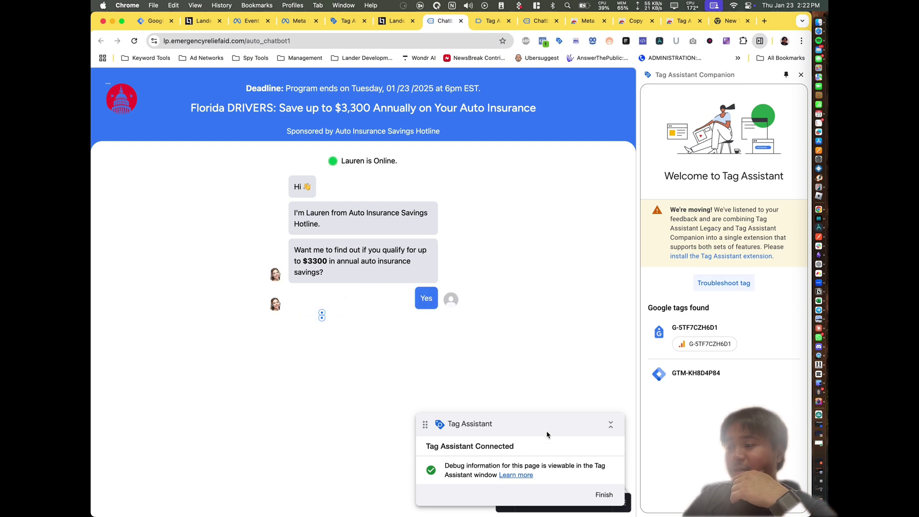
click(610, 425)
click(488, 23)
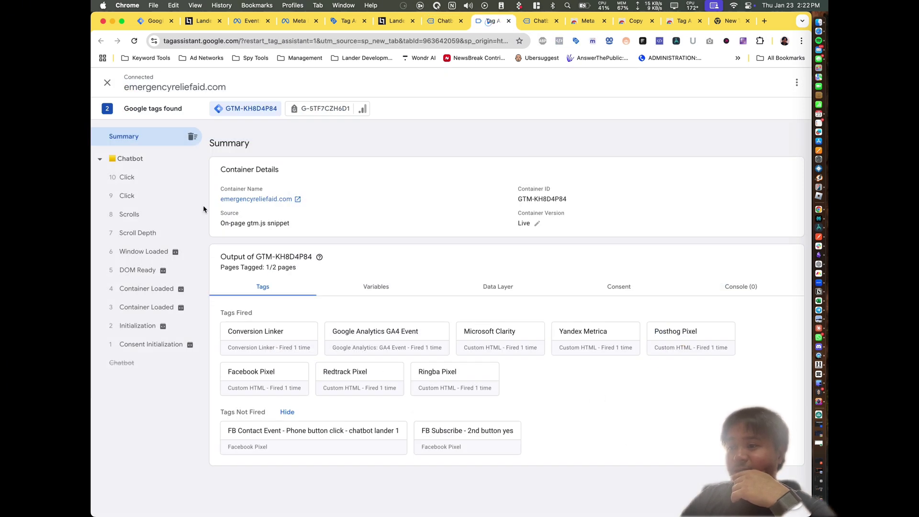
Answer Yes to "Are you currently insured?" on the lander and expand the Subscribe event in Meta Pixel Helper
click(434, 24)
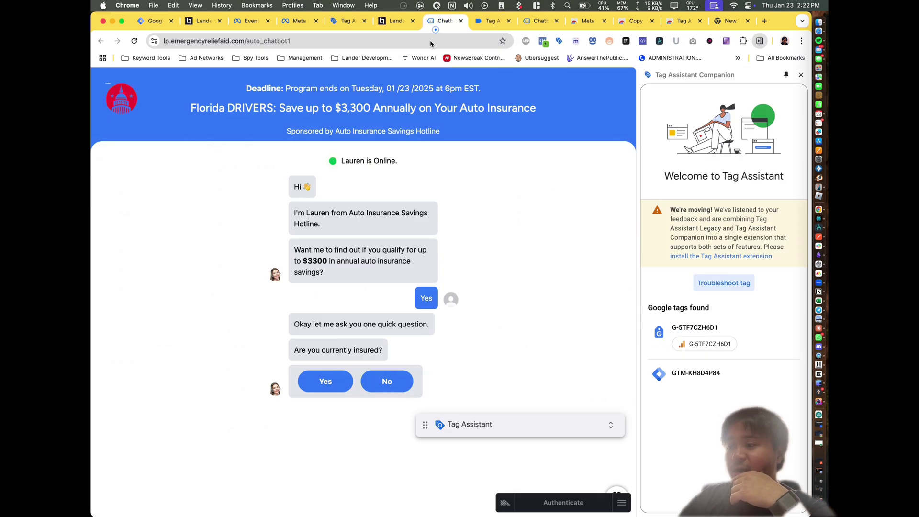
click(325, 383)
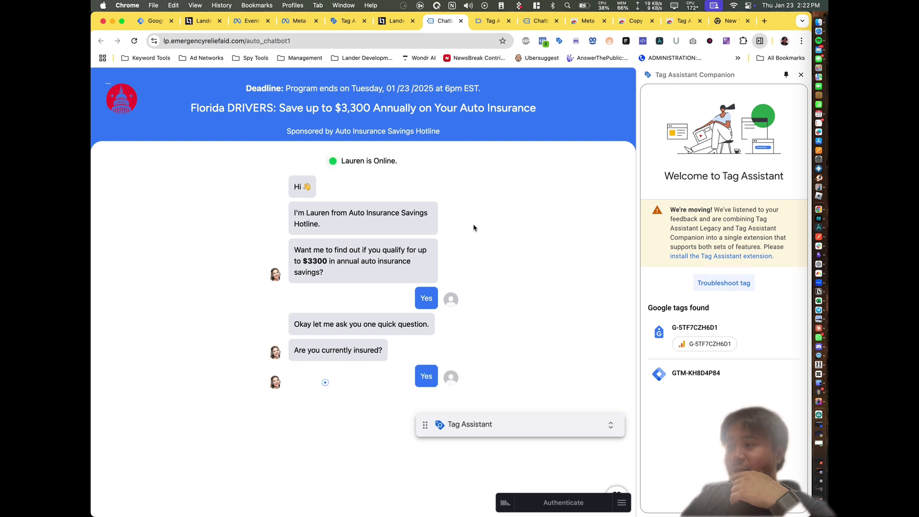
click(543, 41)
click(389, 146)
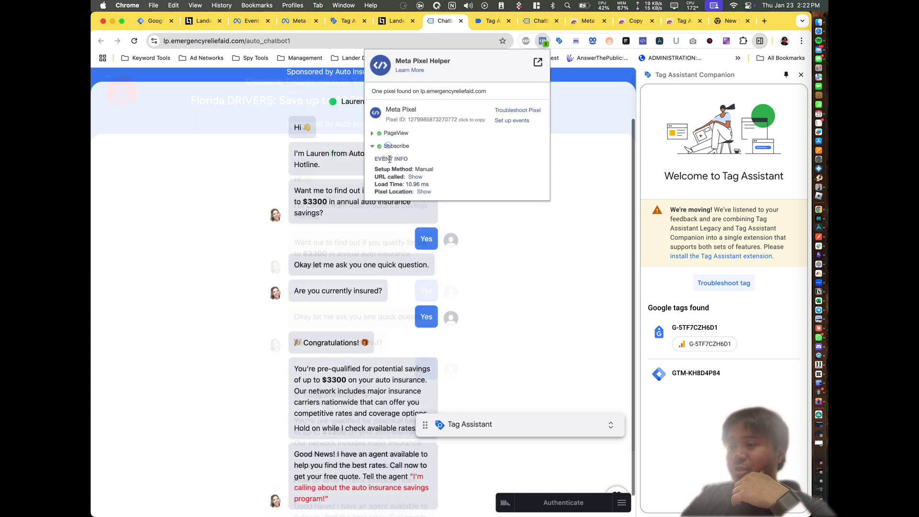
Examine the "FB Subscribe - 2nd button yes" tag details under the latest Click event in Tag Assistant
click(489, 20)
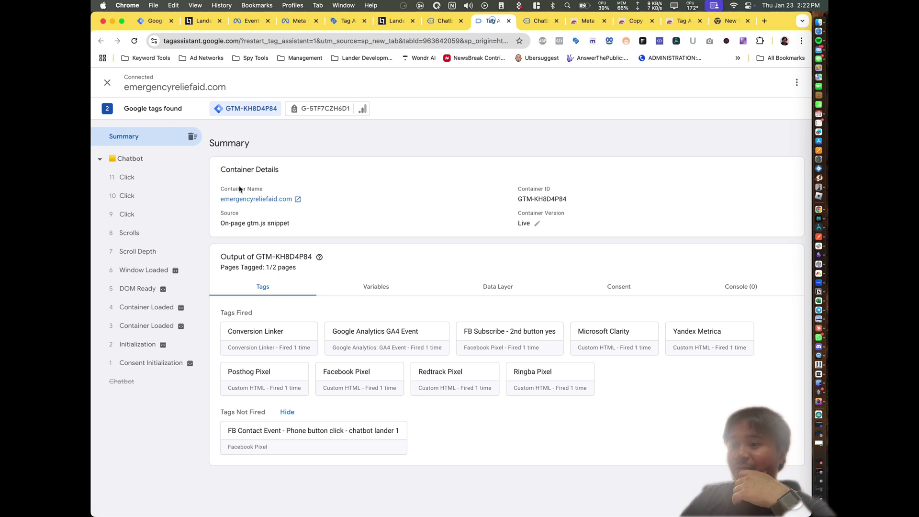
click(150, 182)
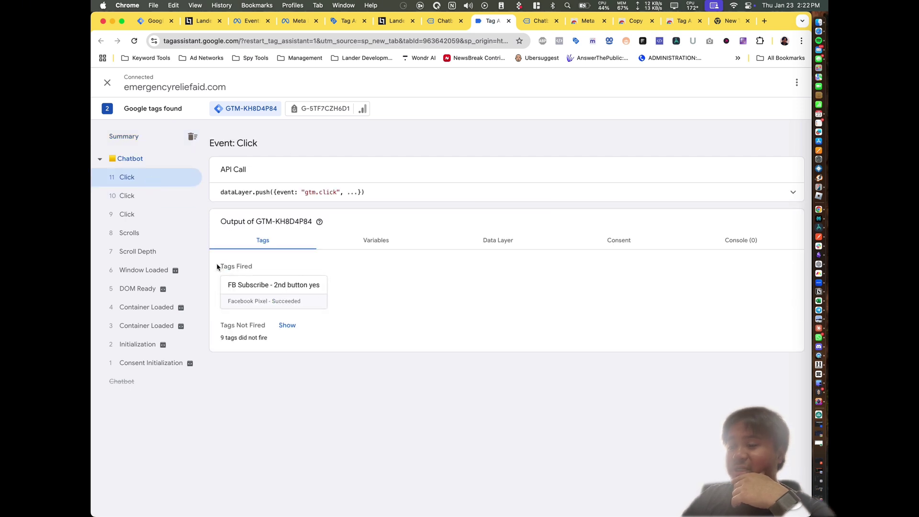
click(293, 287)
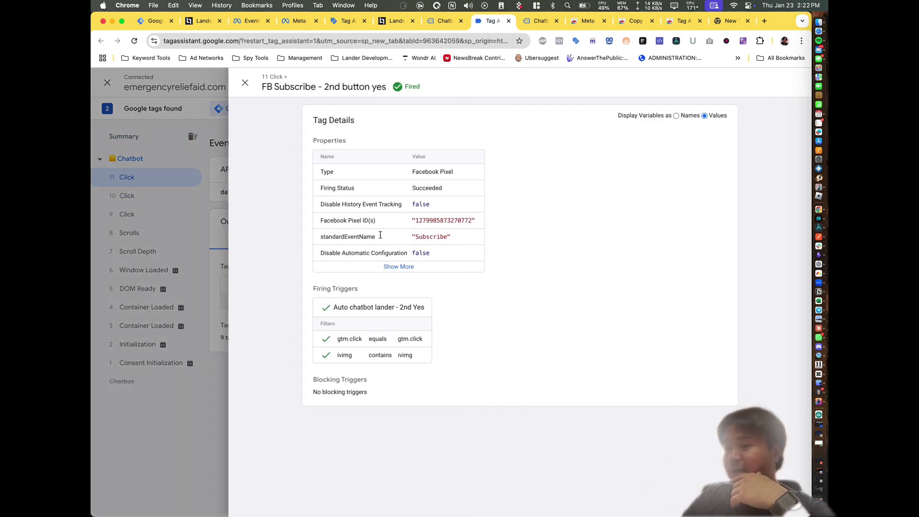
click(208, 232)
Test the phone number button at the end of the lander's chat and dismiss the call prompt
click(444, 21)
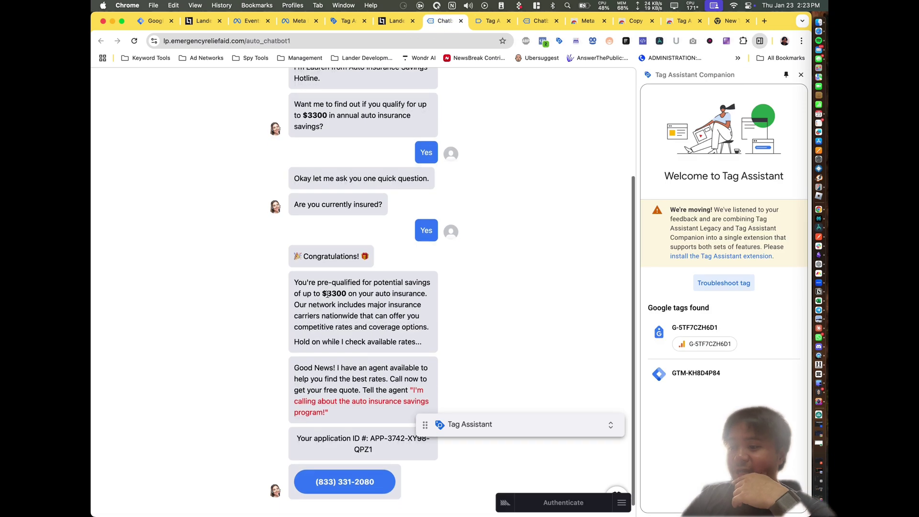
click(358, 474)
click(381, 136)
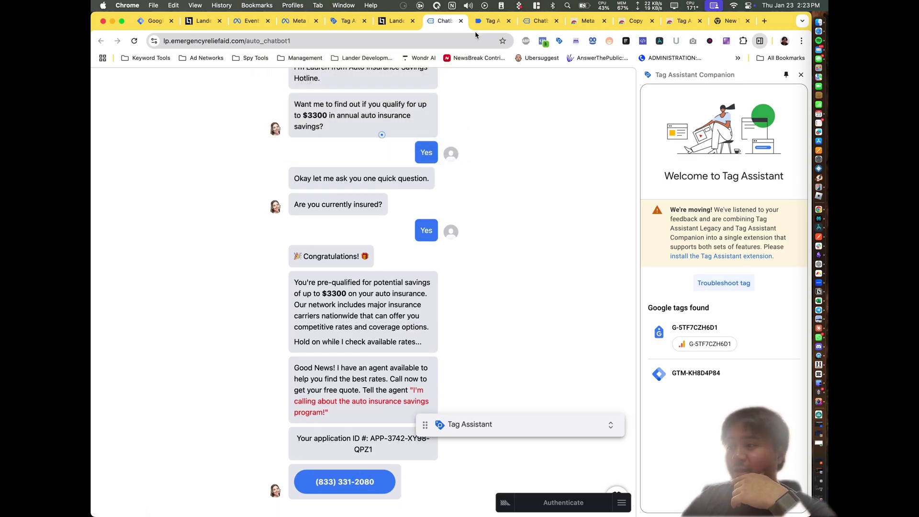
Examine the "FB Contact Event - Phone button click - chatbot lander 1" tag details under the phone button's Click event in Tag Assistant
click(478, 21)
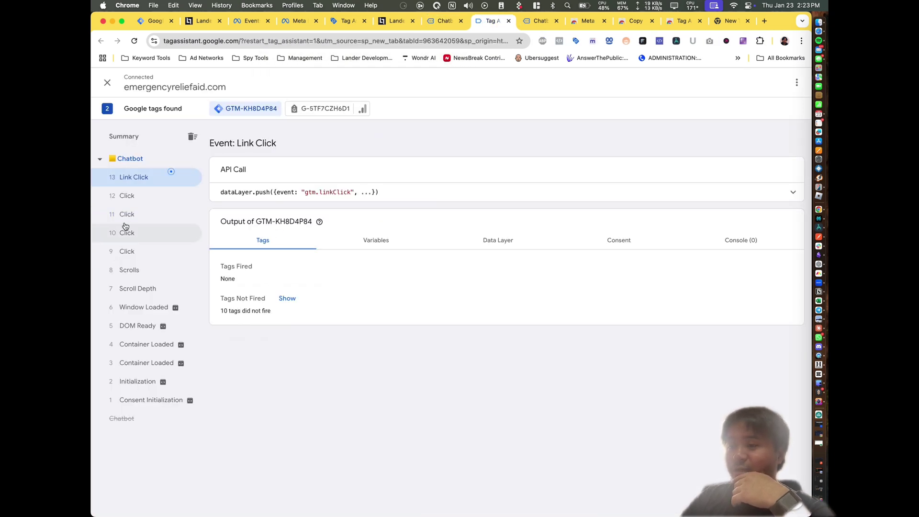
click(125, 195)
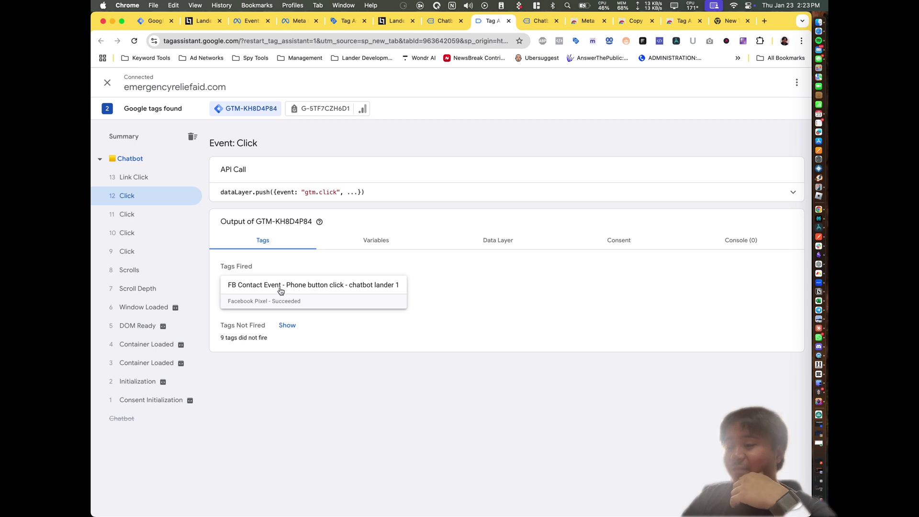
click(280, 290)
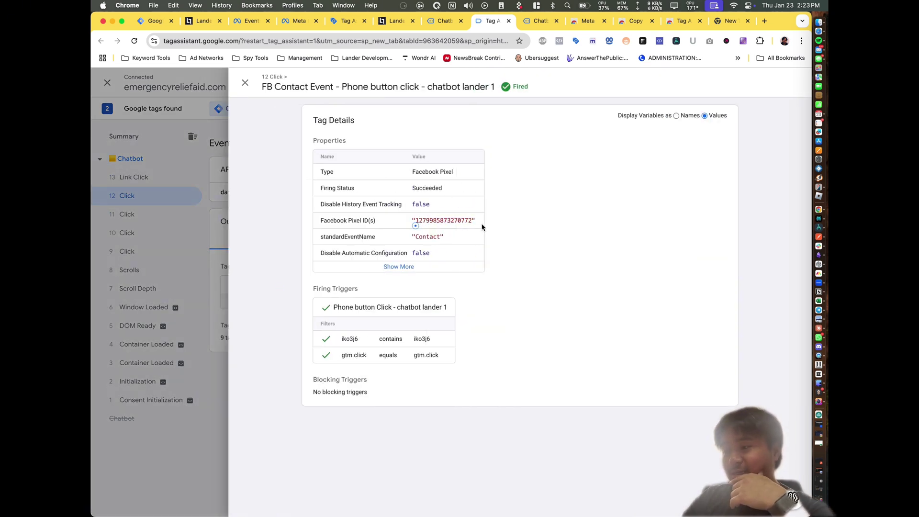
drag(482, 225, 426, 221)
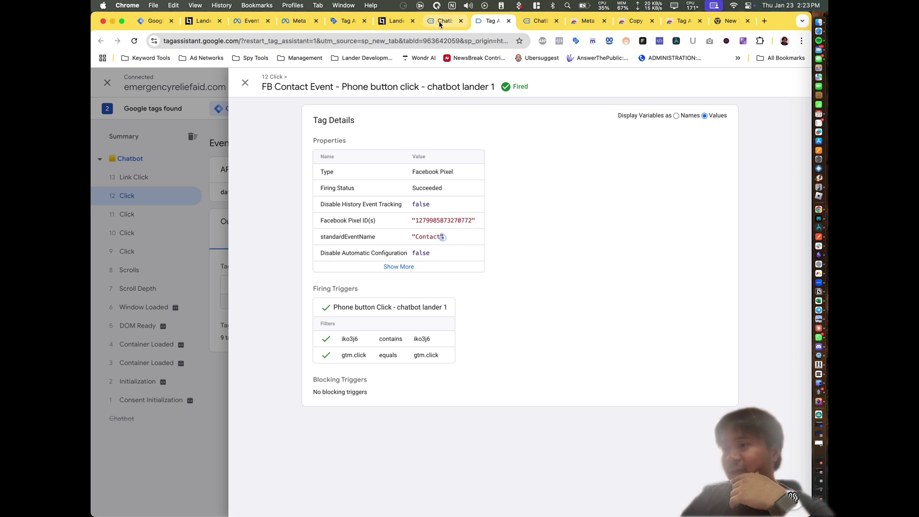
click(441, 21)
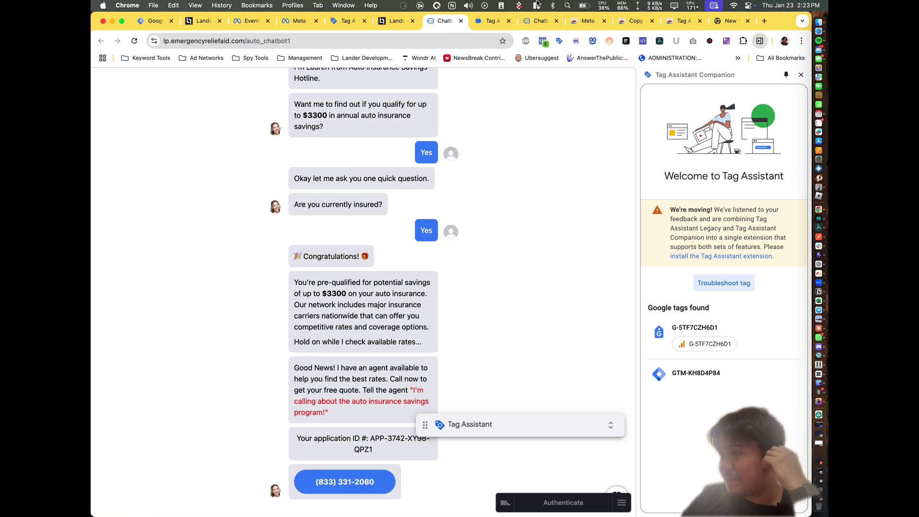
click(542, 28)
click(437, 28)
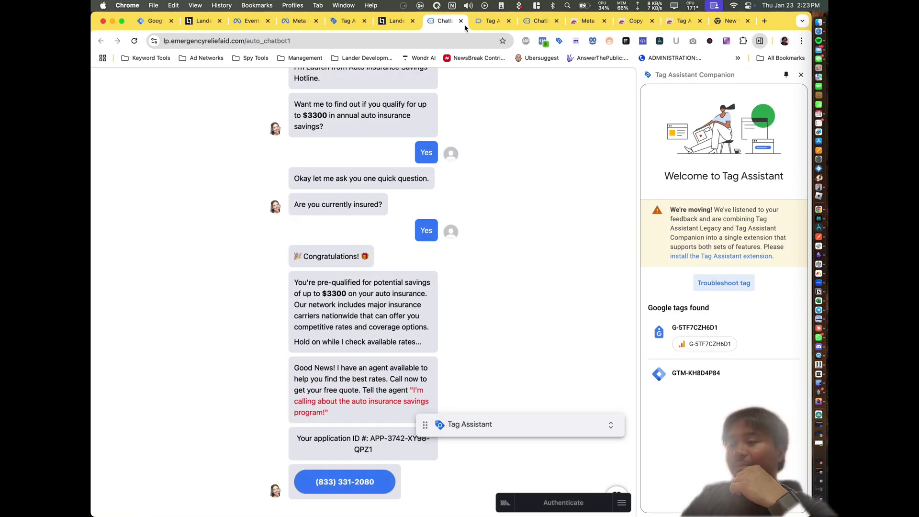